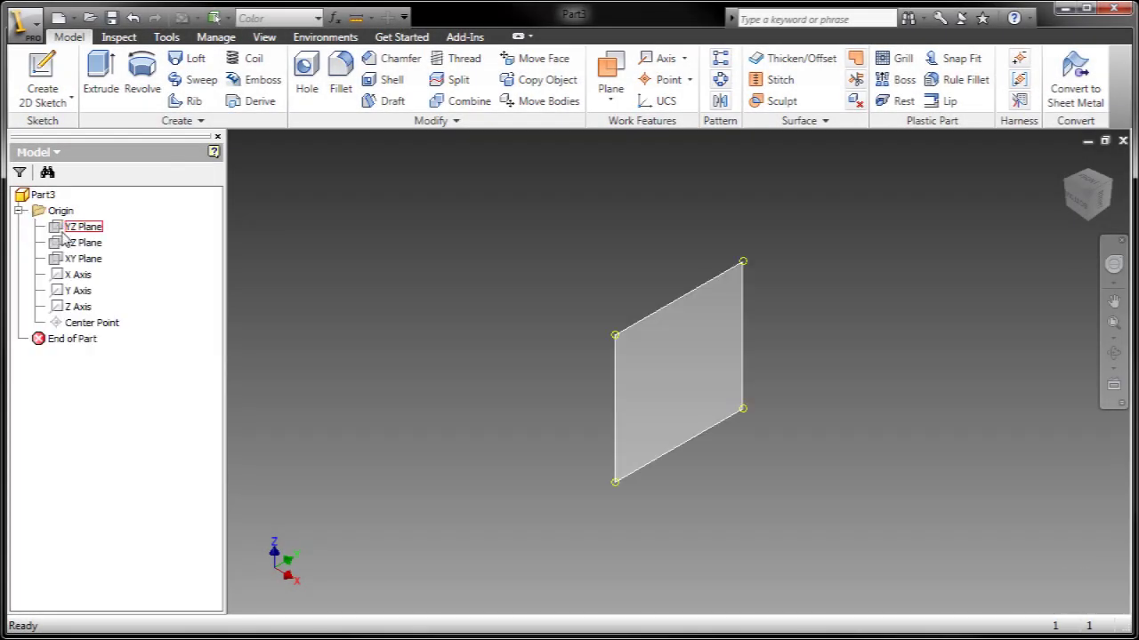
Step: Create a new 2D sketch on the XZ plane
{"action": "left_click", "coordinate": [72, 244]}
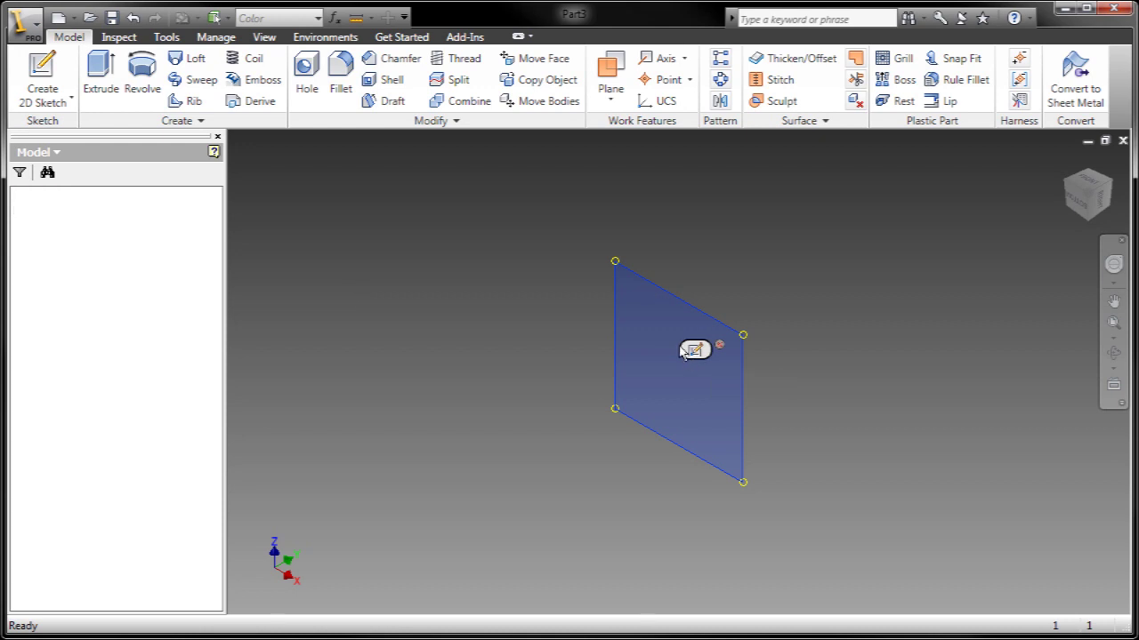
{"action": "left_click", "coordinate": [693, 350]}
{"action": "left_click", "coordinate": [1077, 204]}
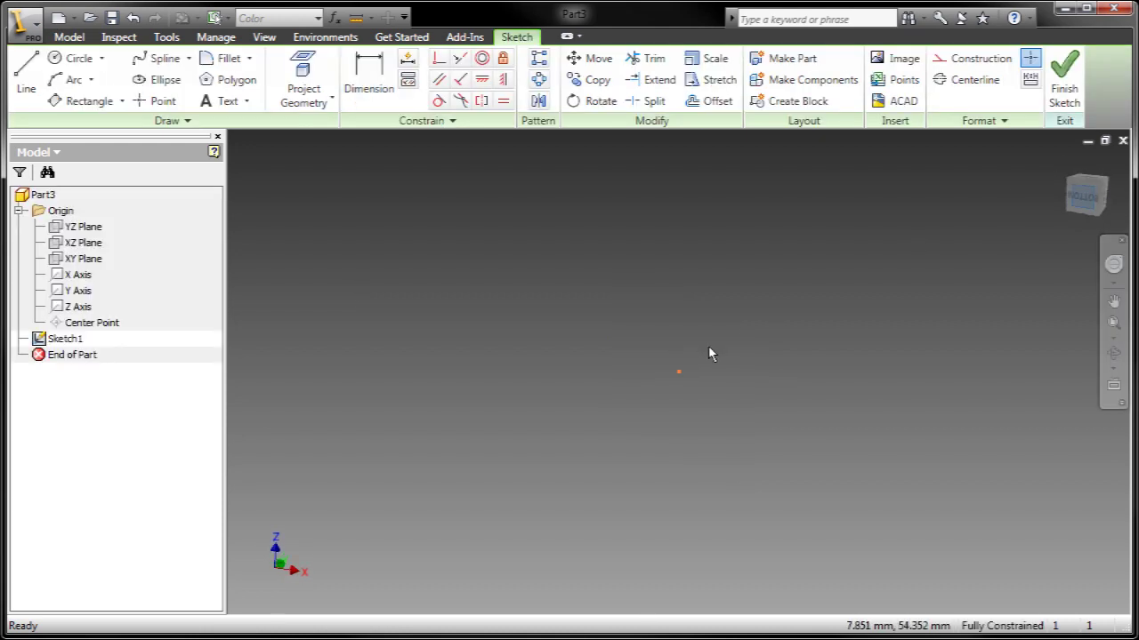
{"action": "middle_click_drag", "start_coordinate": [689, 328], "coordinate": [519, 431]}
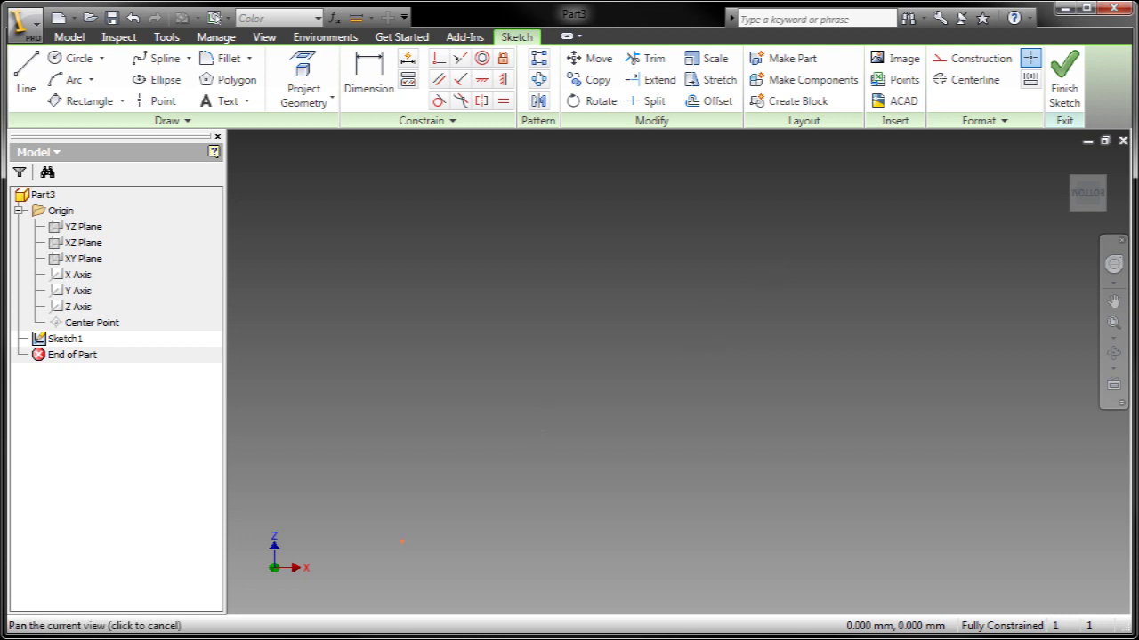
Step: Draw a two-point rectangle starting at the origin, 1 mm wide and 13.5 mm high
{"action": "left_click", "coordinate": [89, 100]}
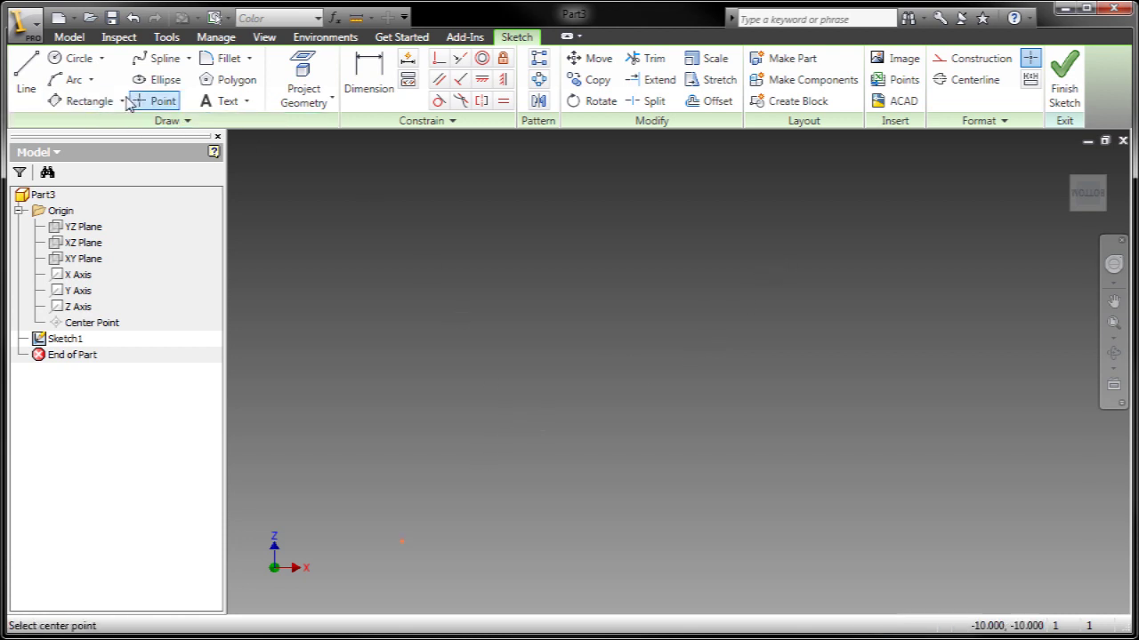
{"action": "left_click", "coordinate": [122, 100]}
{"action": "left_click", "coordinate": [104, 130]}
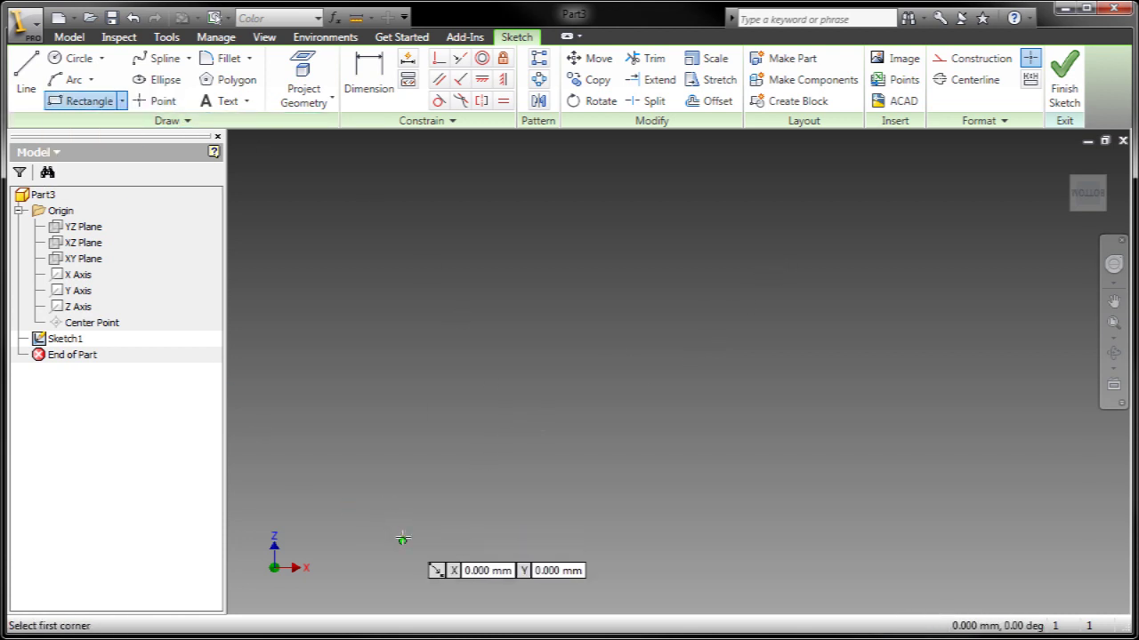
{"action": "left_click", "coordinate": [402, 540]}
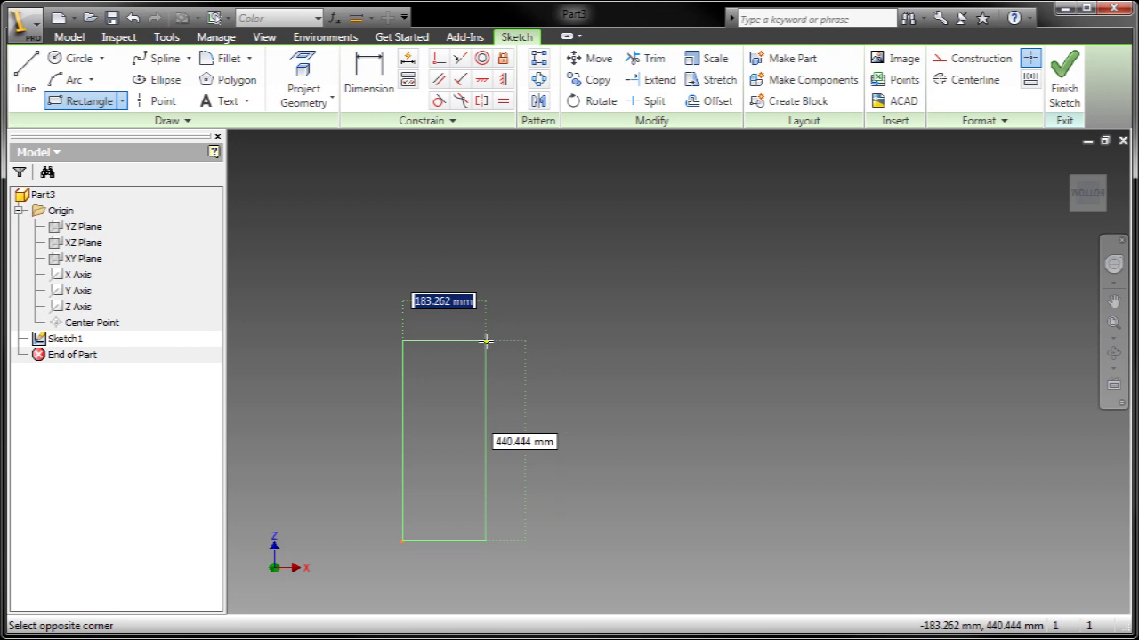
{"action": "type", "text": "1"}
{"action": "key", "text": "Tab"}
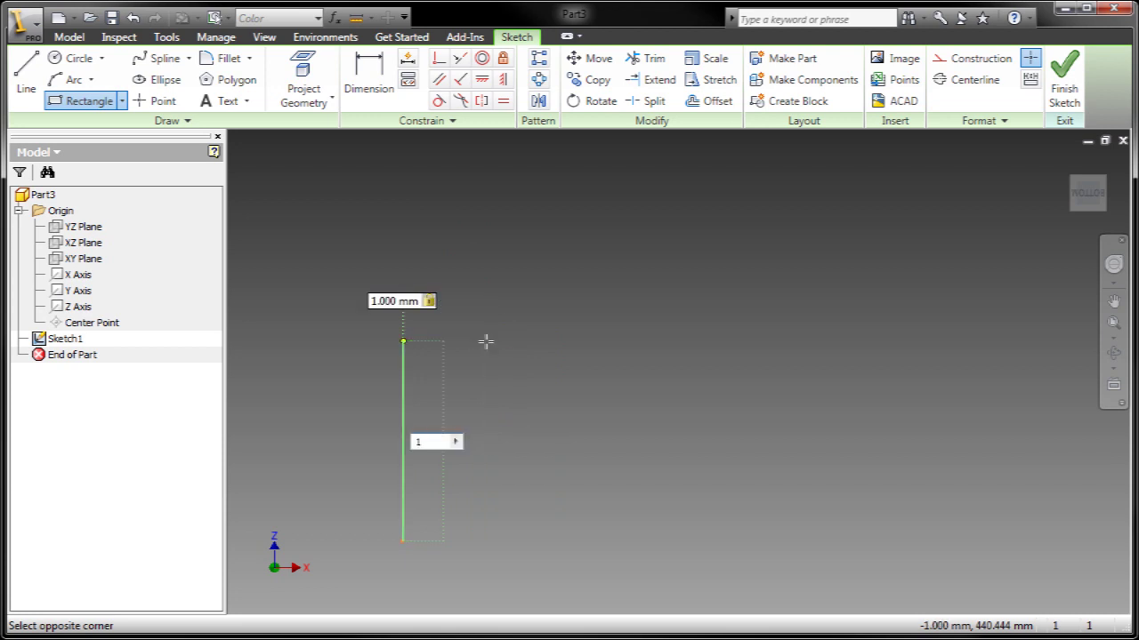
{"action": "key", "text": "Tab"}
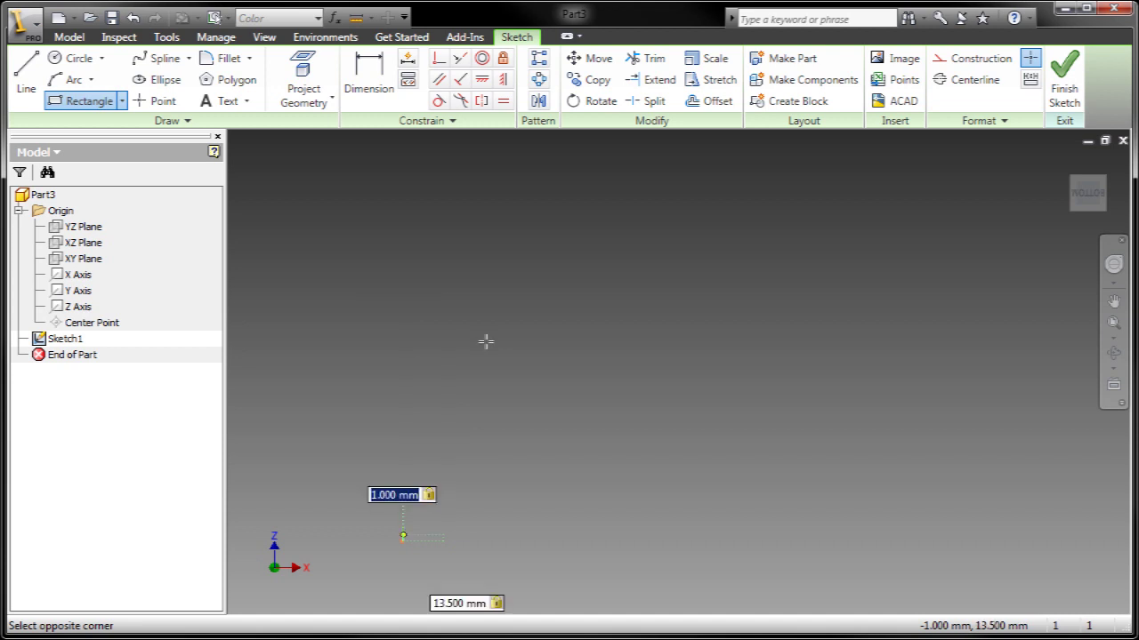
{"action": "scroll", "coordinate": [404, 540], "scroll_direction": "down", "scroll_amount": 10}
{"action": "middle_click_drag", "start_coordinate": [404, 540], "coordinate": [625, 465]}
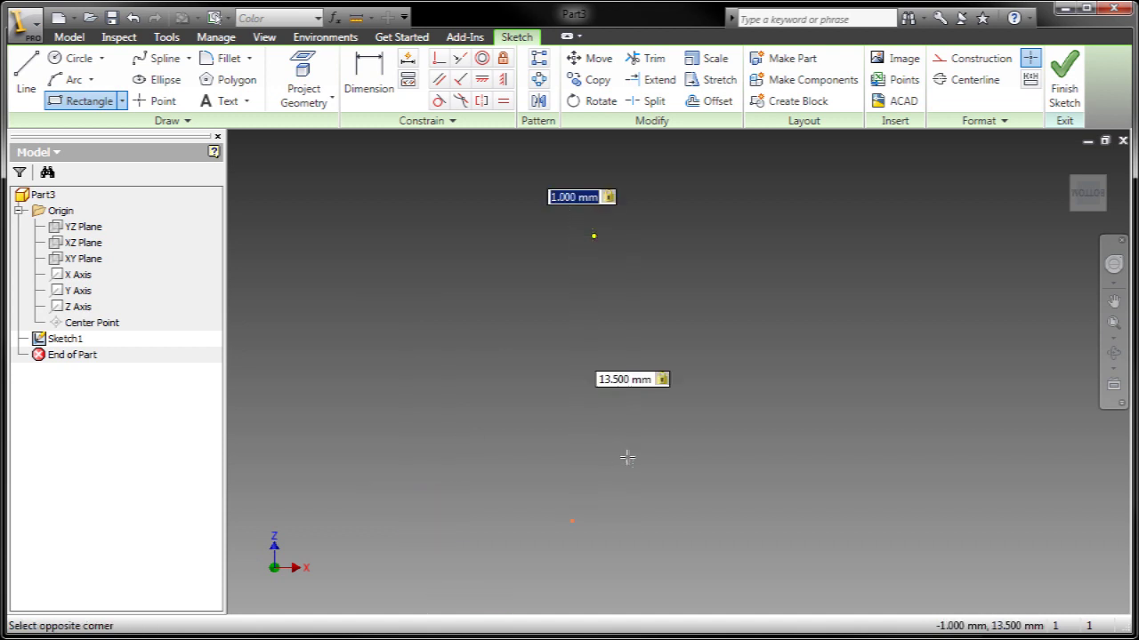
{"action": "key", "text": "Return"}
{"action": "right_click", "coordinate": [762, 297]}
{"action": "left_click", "coordinate": [794, 308]}
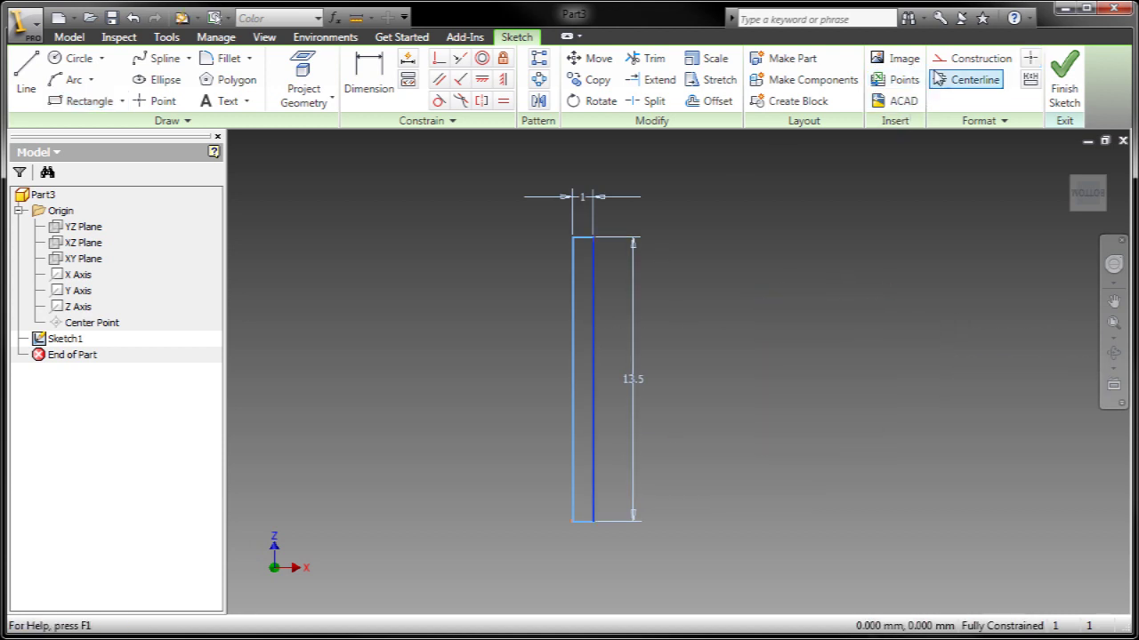
Step: Convert the rectangle's right vertical edge to construction and draw an 18 mm line at 128 degrees sloping down from its upper end
{"action": "left_click", "coordinate": [974, 57]}
{"action": "key", "text": "l"}
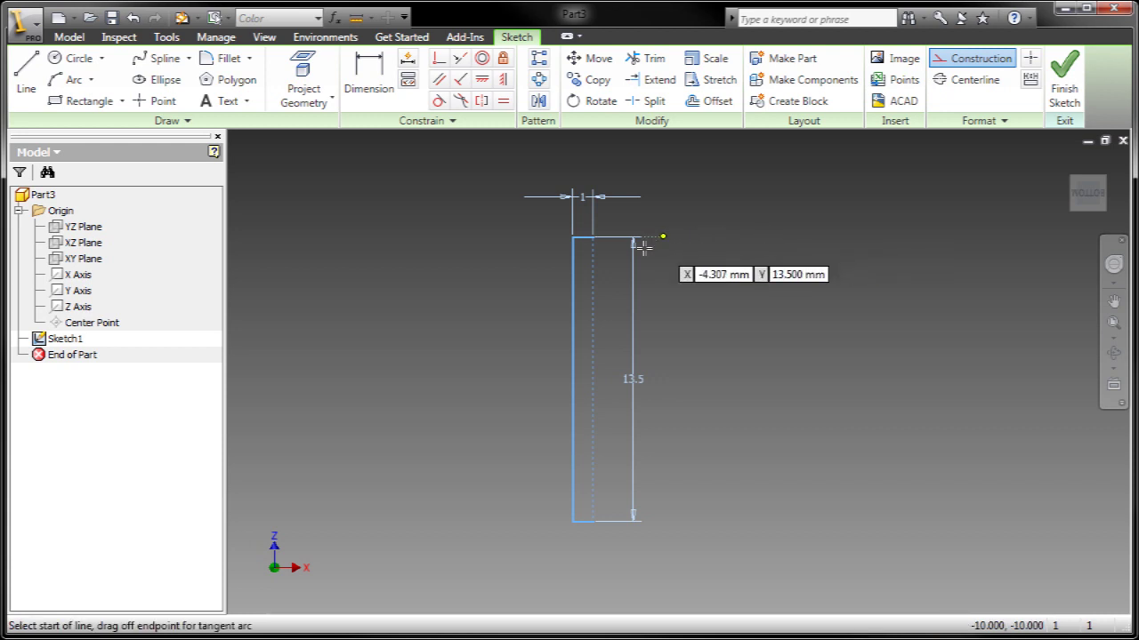
{"action": "left_click", "coordinate": [592, 239]}
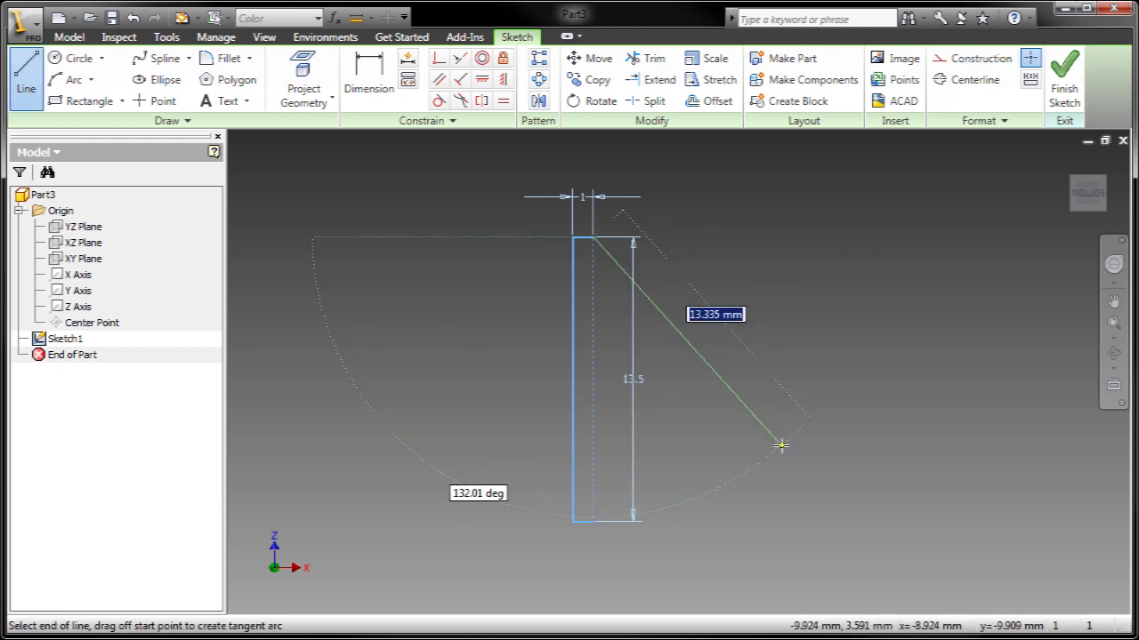
{"action": "key", "text": "Tab"}
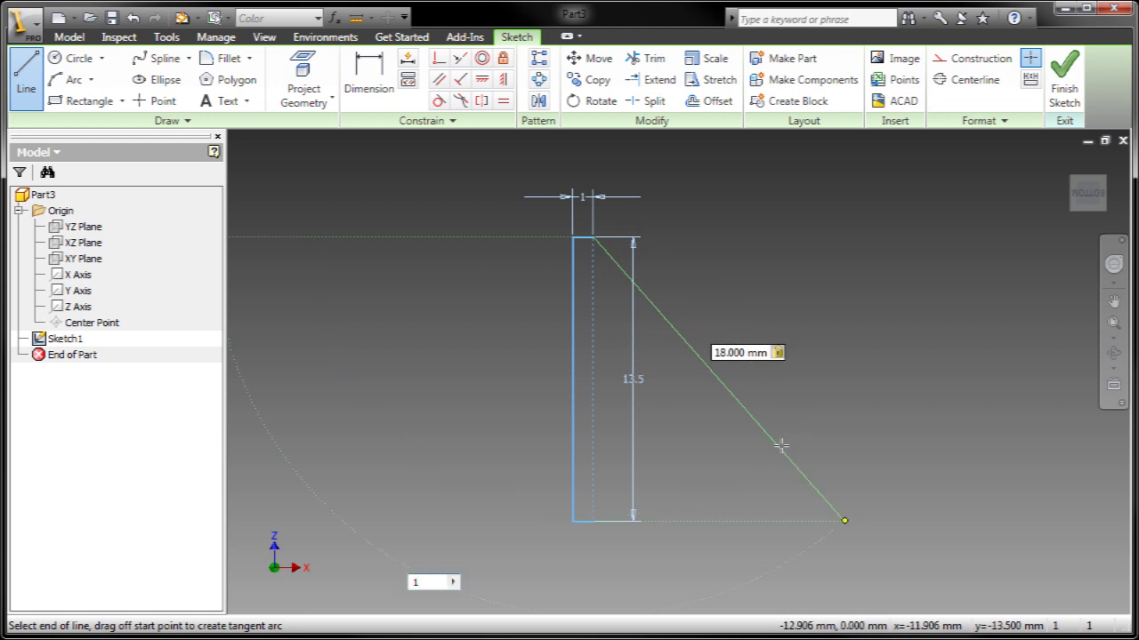
{"action": "key", "text": "Tab"}
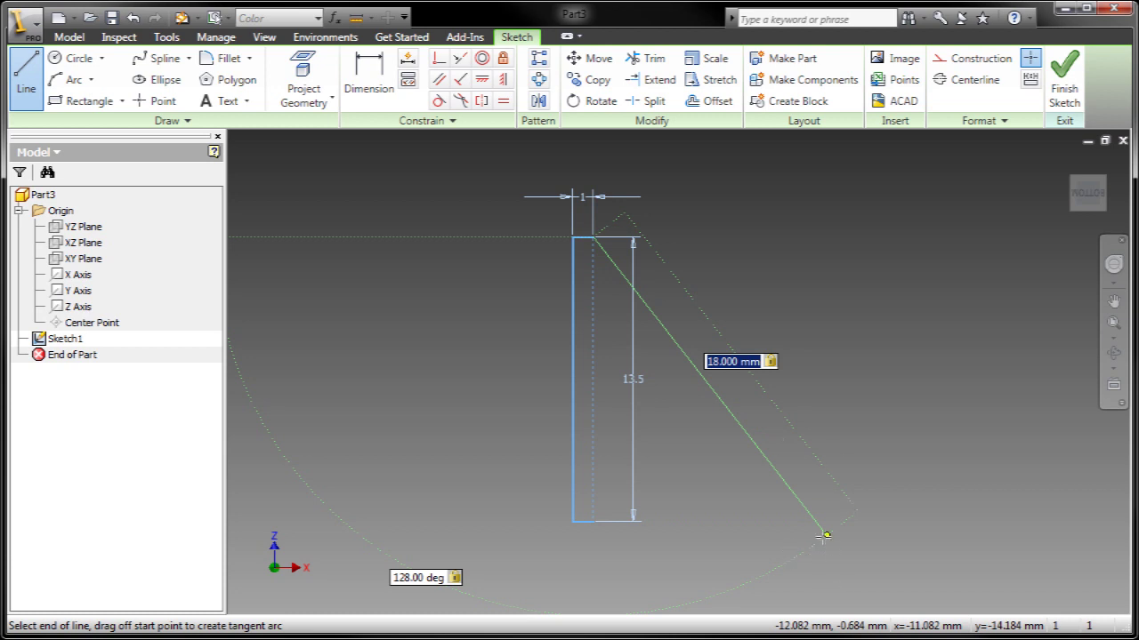
{"action": "key", "text": "Return"}
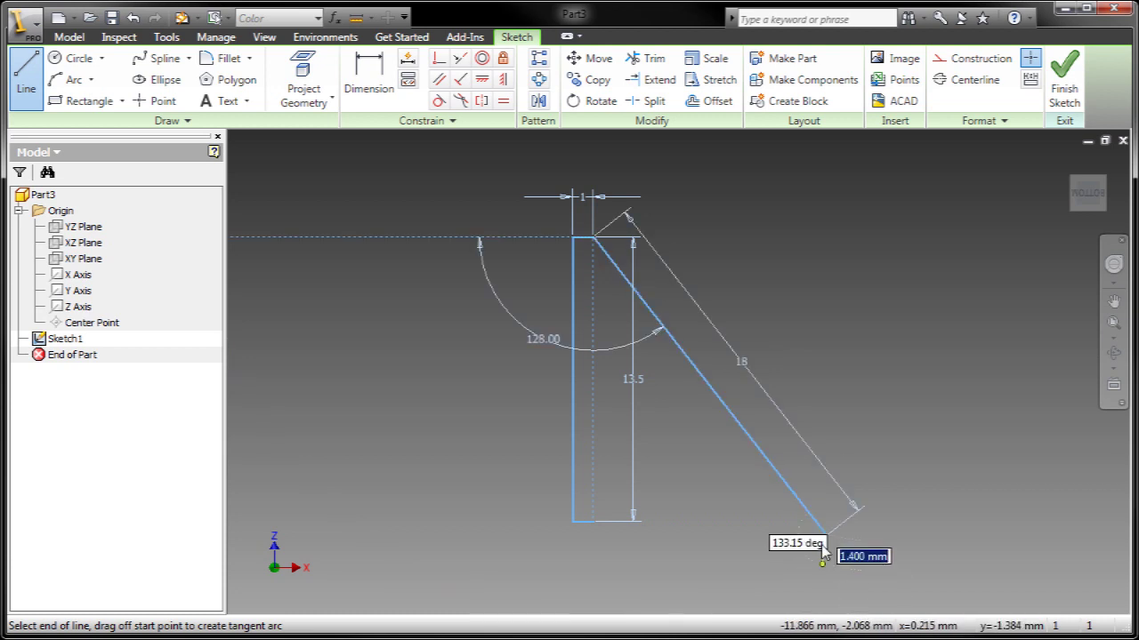
Step: Add a tangent arc at the sloping line's lower end and close the profile with a line to the rectangle's lower right corner
{"action": "mouse_move", "coordinate": [825, 534]}
{"action": "left_mouse_down"}
{"action": "mouse_move", "coordinate": [800, 576]}
{"action": "mouse_move", "coordinate": [749, 591]}
{"action": "mouse_move", "coordinate": [731, 569]}
{"action": "left_mouse_up"}
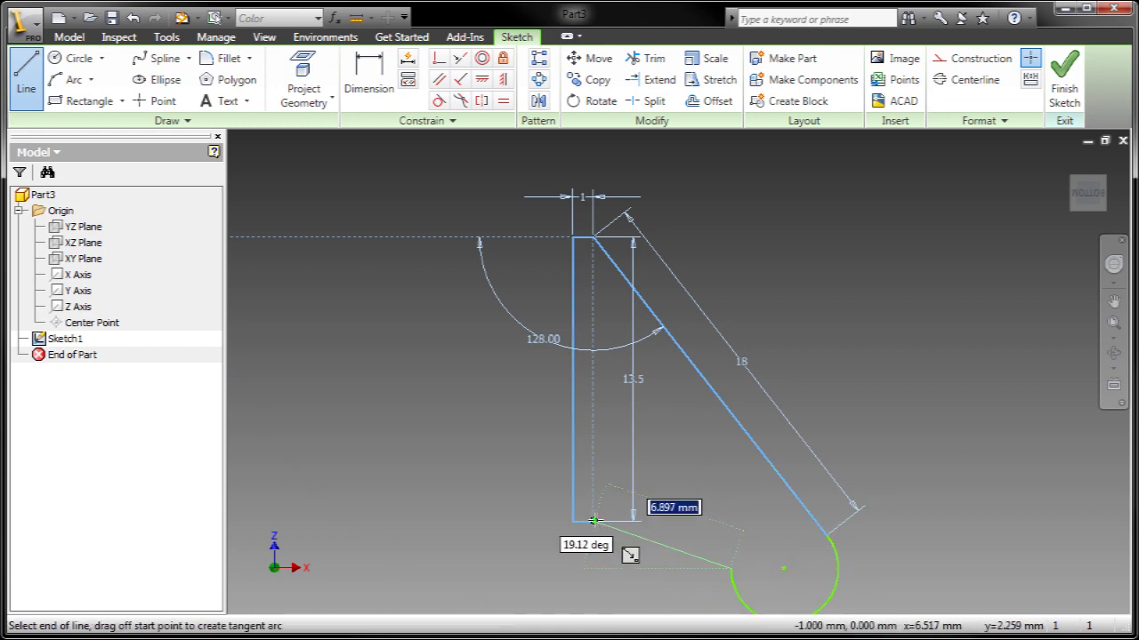
{"action": "left_click", "coordinate": [594, 522]}
{"action": "middle_click_drag", "start_coordinate": [672, 420], "coordinate": [664, 362]}
{"action": "right_click", "coordinate": [660, 373]}
{"action": "left_click", "coordinate": [707, 389]}
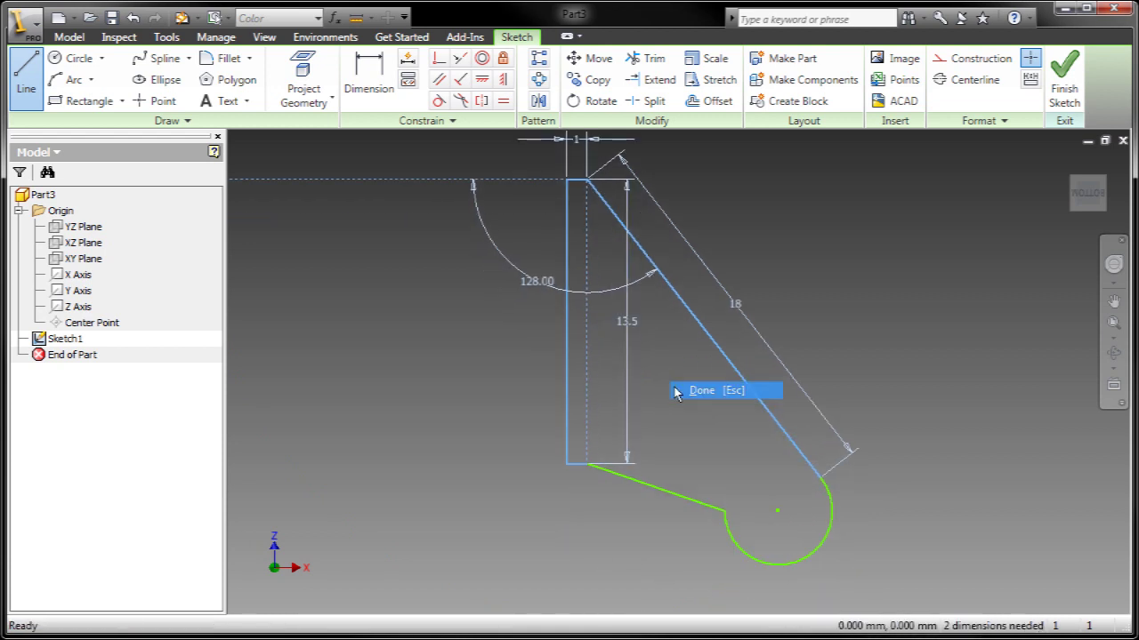
Step: Make the arc tangent to the lower closing line
{"action": "left_click", "coordinate": [726, 527]}
{"action": "left_click", "coordinate": [721, 516]}
{"action": "right_click", "coordinate": [725, 477]}
{"action": "left_click", "coordinate": [748, 484]}
Step: Dimension the arc's radius as 3.5 mm and finish the sketch
{"action": "key", "text": "d"}
{"action": "left_click", "coordinate": [820, 547]}
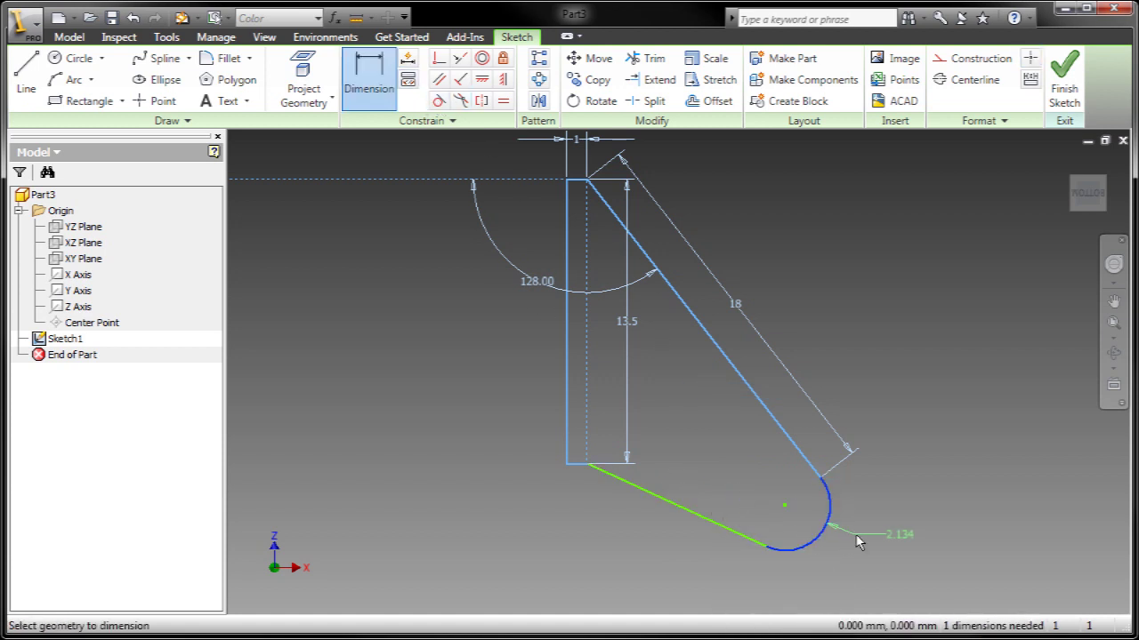
{"action": "left_click", "coordinate": [859, 541]}
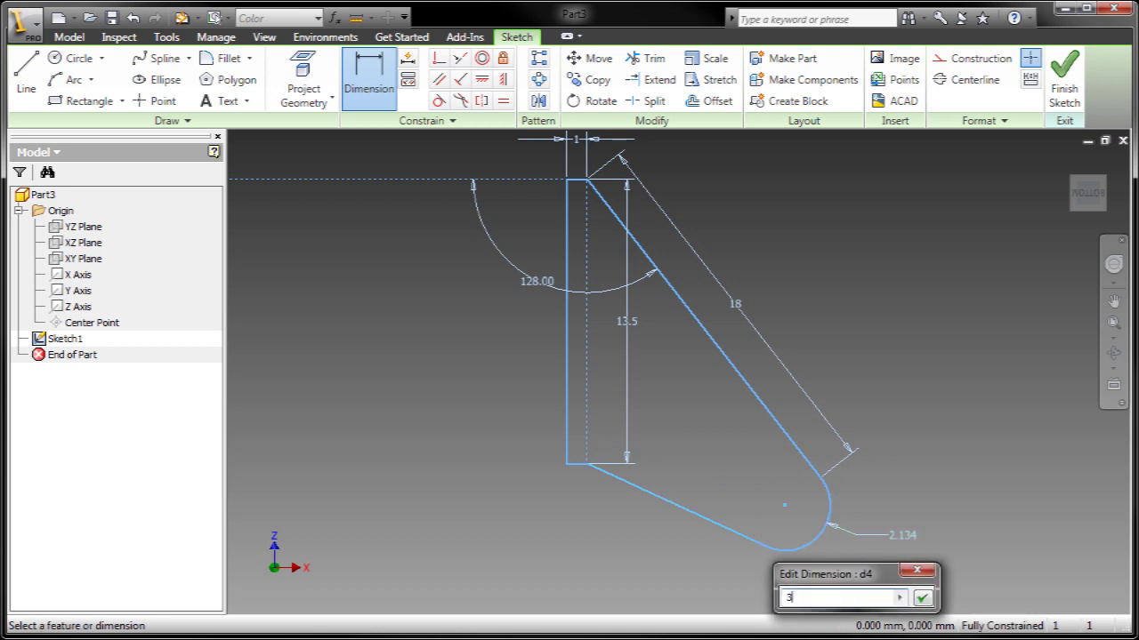
{"action": "key", "text": "Return"}
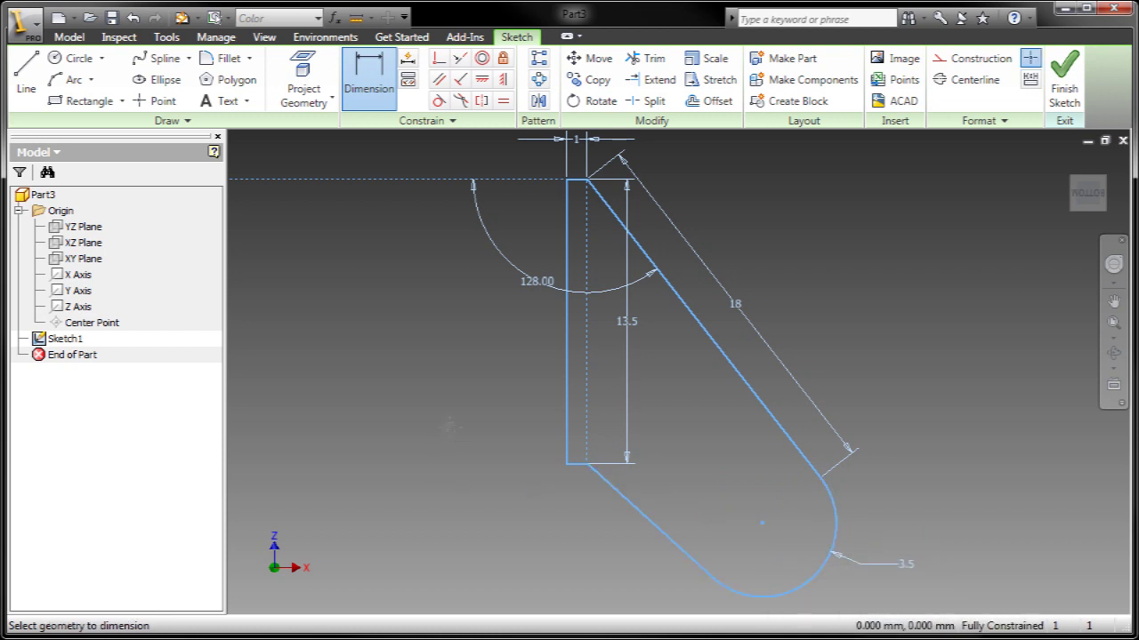
{"action": "mouse_move", "coordinate": [449, 427]}
{"action": "middle_mouse_down"}
{"action": "mouse_move", "coordinate": [454, 415]}
{"action": "mouse_move", "coordinate": [459, 434]}
{"action": "middle_mouse_up"}
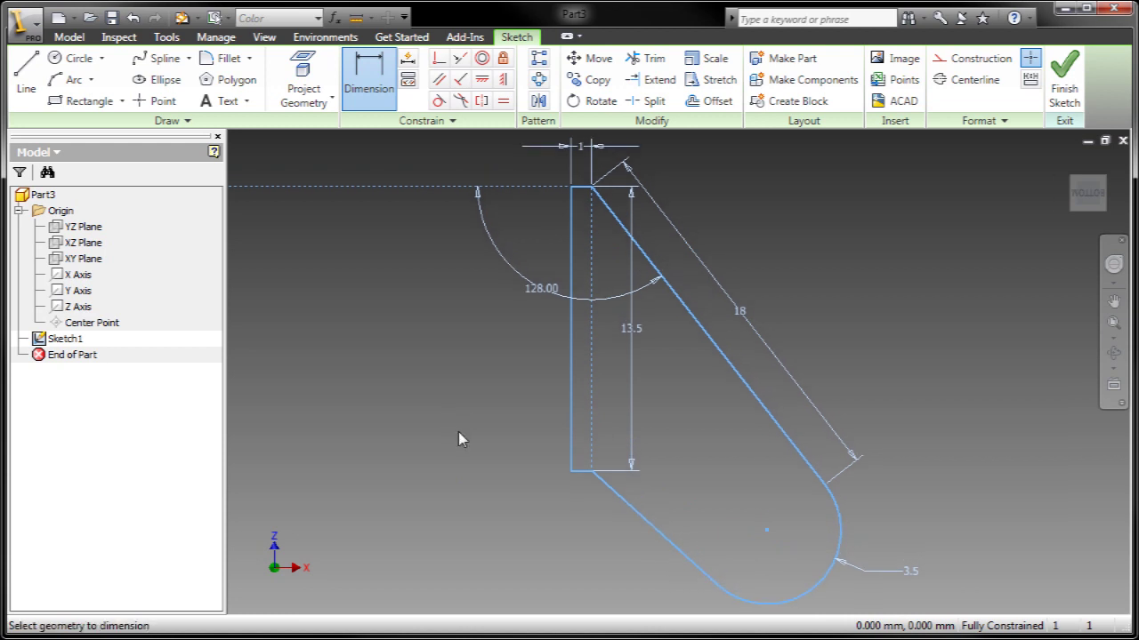
{"action": "right_click", "coordinate": [456, 358]}
{"action": "left_click", "coordinate": [487, 365]}
{"action": "right_click", "coordinate": [472, 367]}
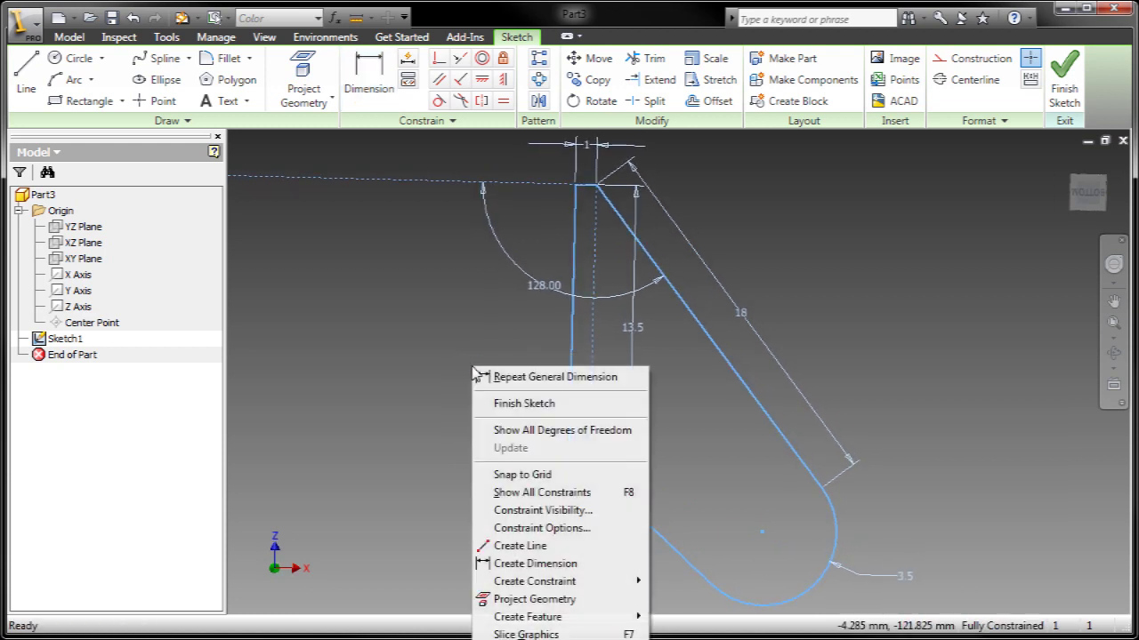
{"action": "left_click", "coordinate": [490, 405]}
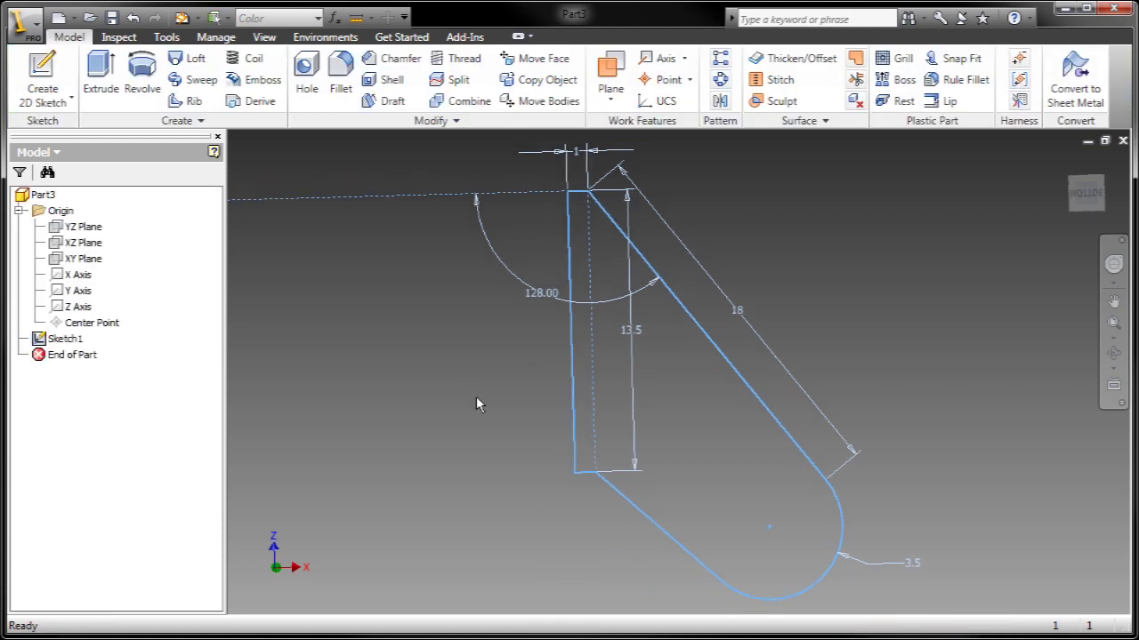
Step: Start extruding the closed profile and pull its distance to 4 mm
{"action": "left_click", "coordinate": [710, 348]}
{"action": "left_click", "coordinate": [724, 325]}
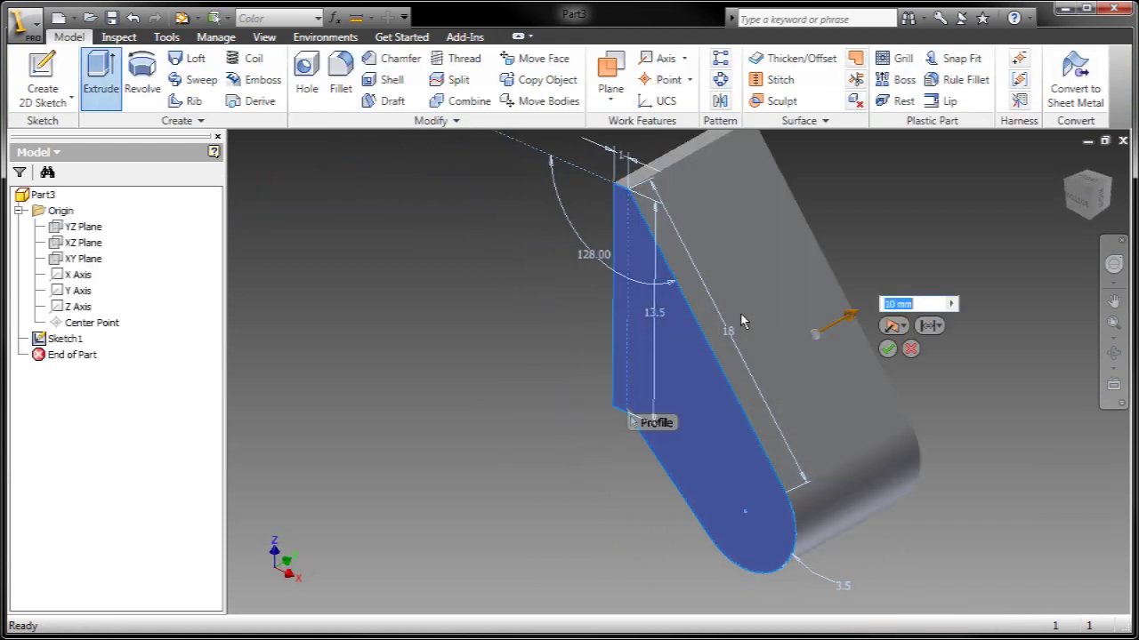
{"action": "left_click_drag", "start_coordinate": [814, 331], "coordinate": [787, 373]}
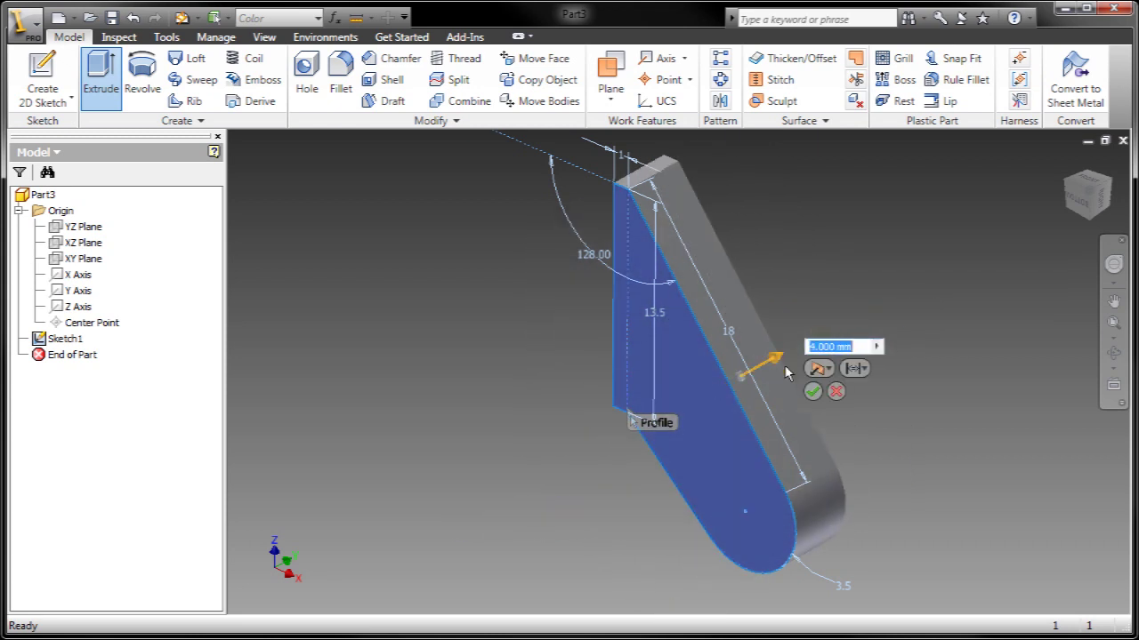
Step: Try an asymmetric extrusion with a -5 degree taper on the second side
{"action": "left_click", "coordinate": [856, 369]}
{"action": "left_click", "coordinate": [829, 374]}
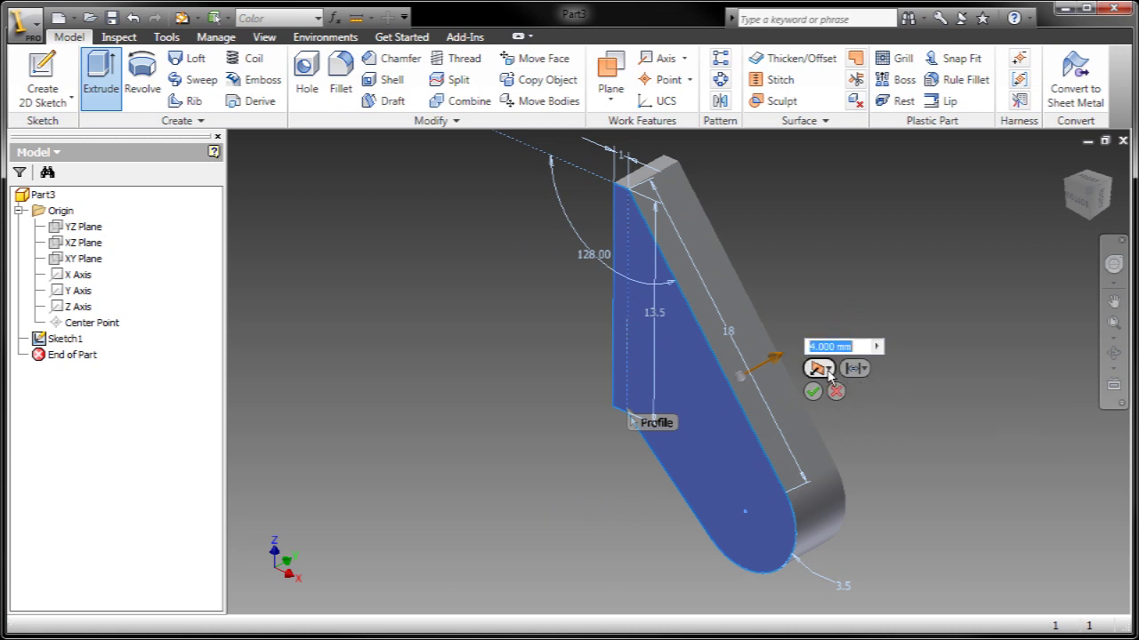
{"action": "left_click", "coordinate": [828, 373]}
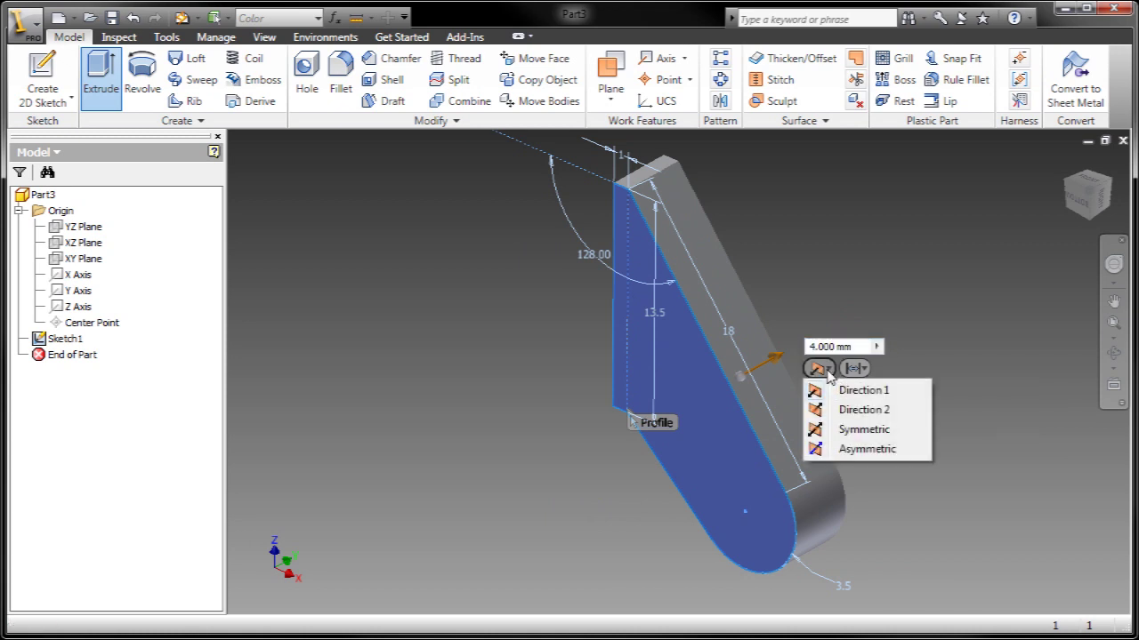
{"action": "left_click", "coordinate": [845, 449]}
{"action": "left_click_drag", "start_coordinate": [632, 444], "coordinate": [602, 454]}
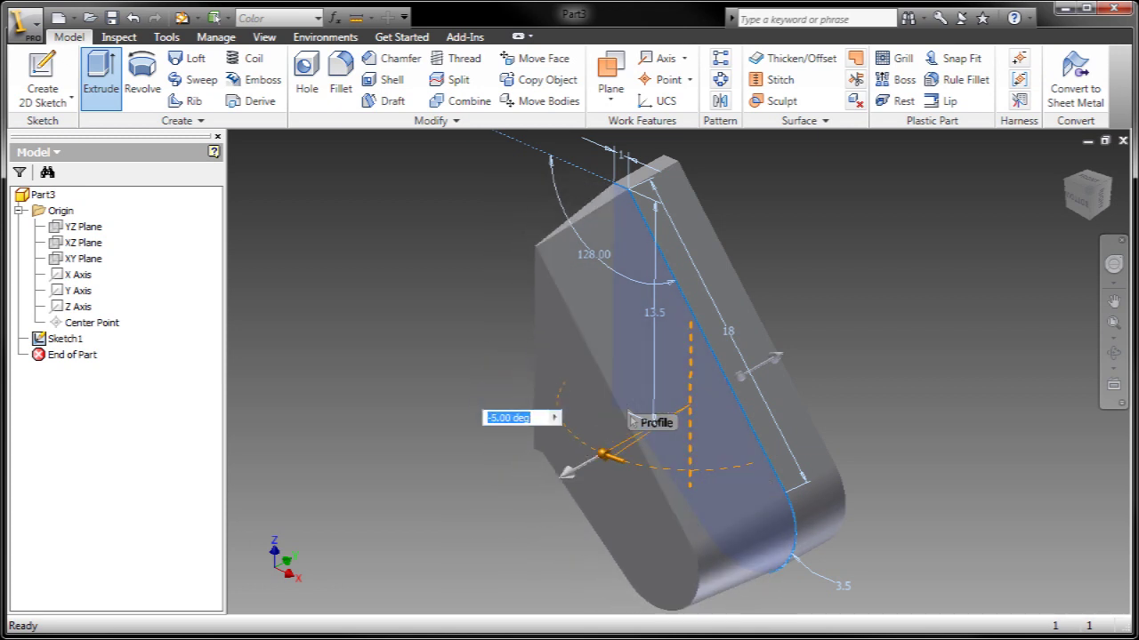
{"action": "mouse_move", "coordinate": [505, 395]}
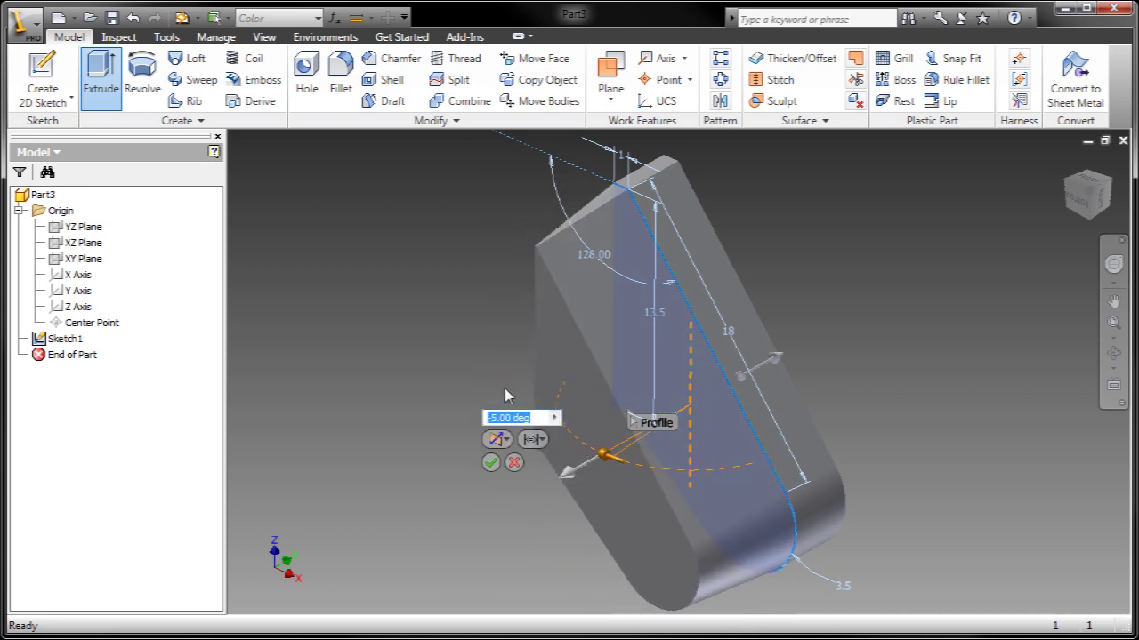
Step: Make the extrusion symmetric with a distance of 3 mm and complete it
{"action": "left_click", "coordinate": [507, 441]}
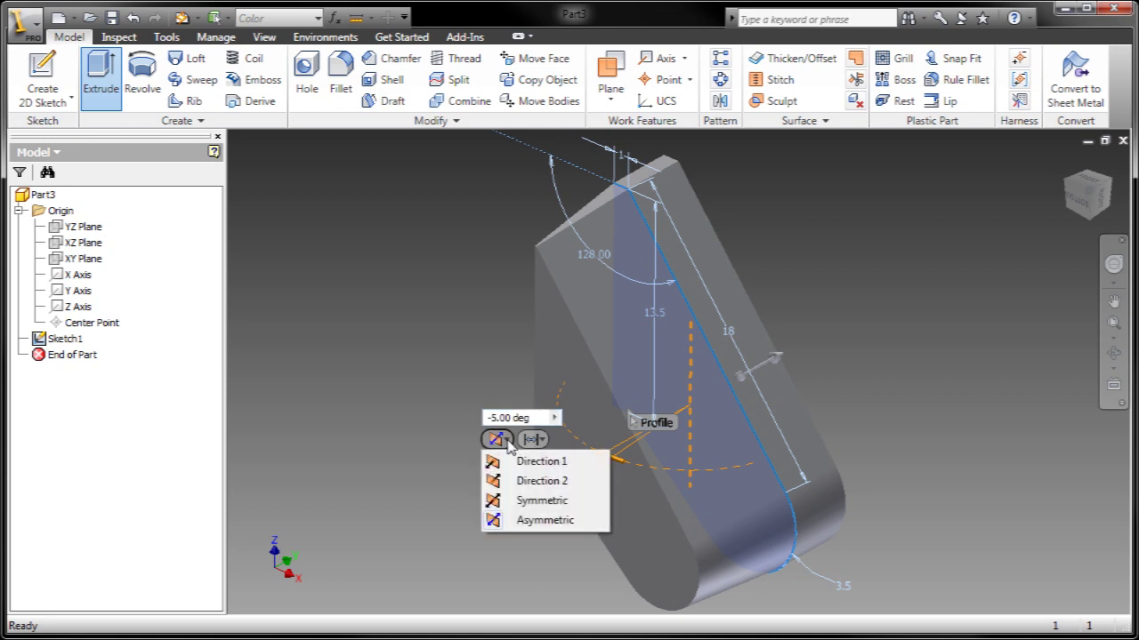
{"action": "left_click", "coordinate": [533, 500]}
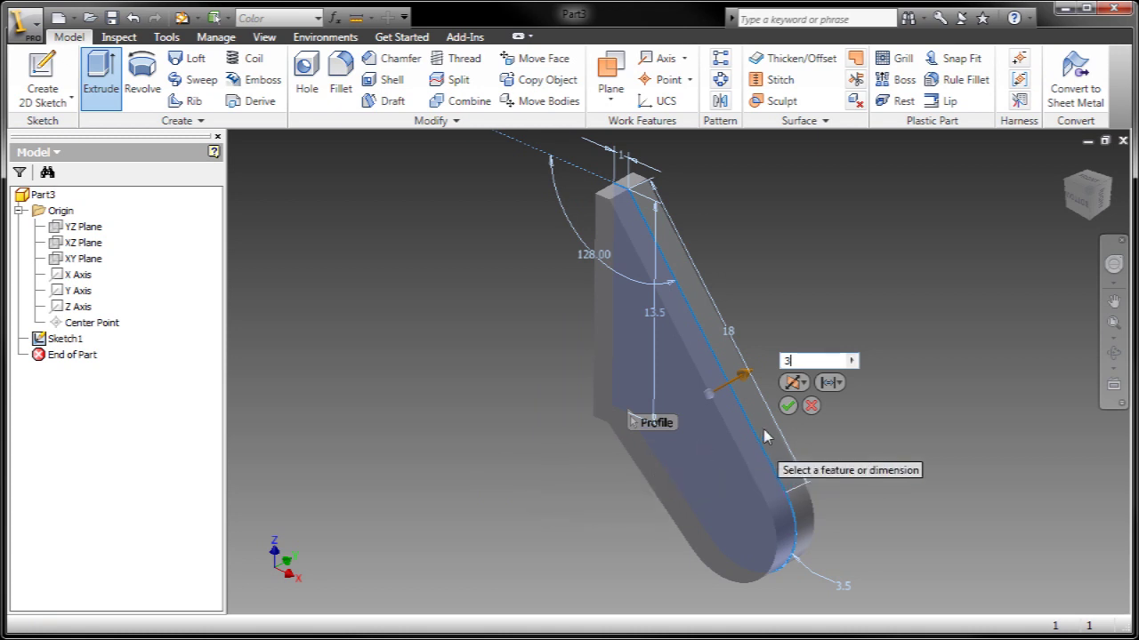
{"action": "left_click", "coordinate": [787, 406]}
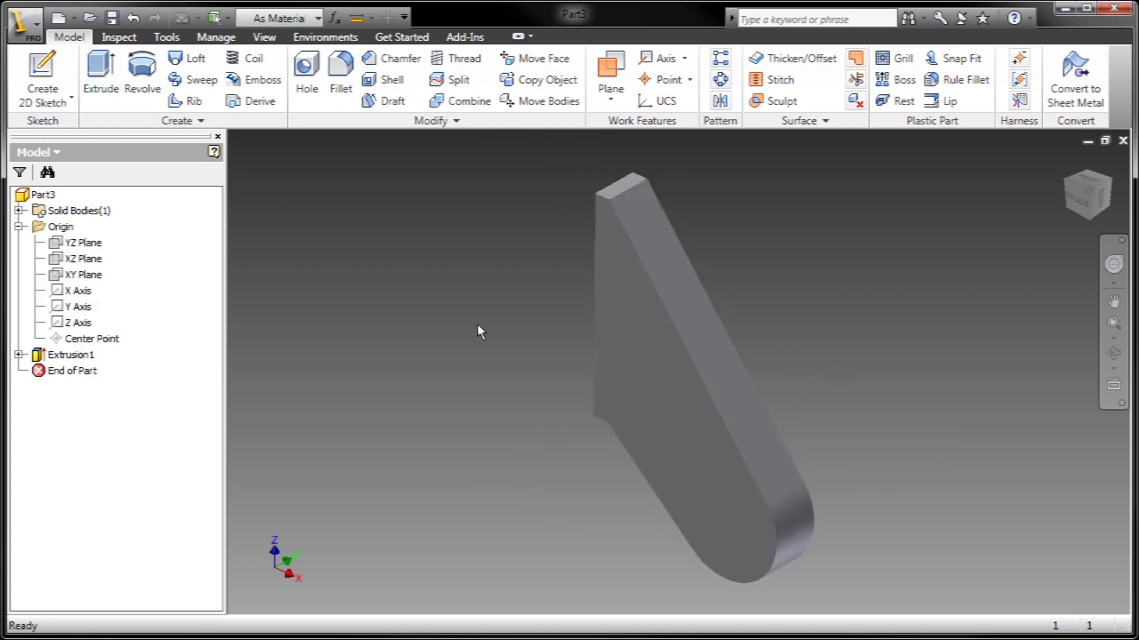
Step: Assign the material Acetal Resin, Black to the part in its physical iProperties
{"action": "left_click", "coordinate": [43, 194]}
{"action": "right_click", "coordinate": [42, 195]}
{"action": "left_click", "coordinate": [84, 428]}
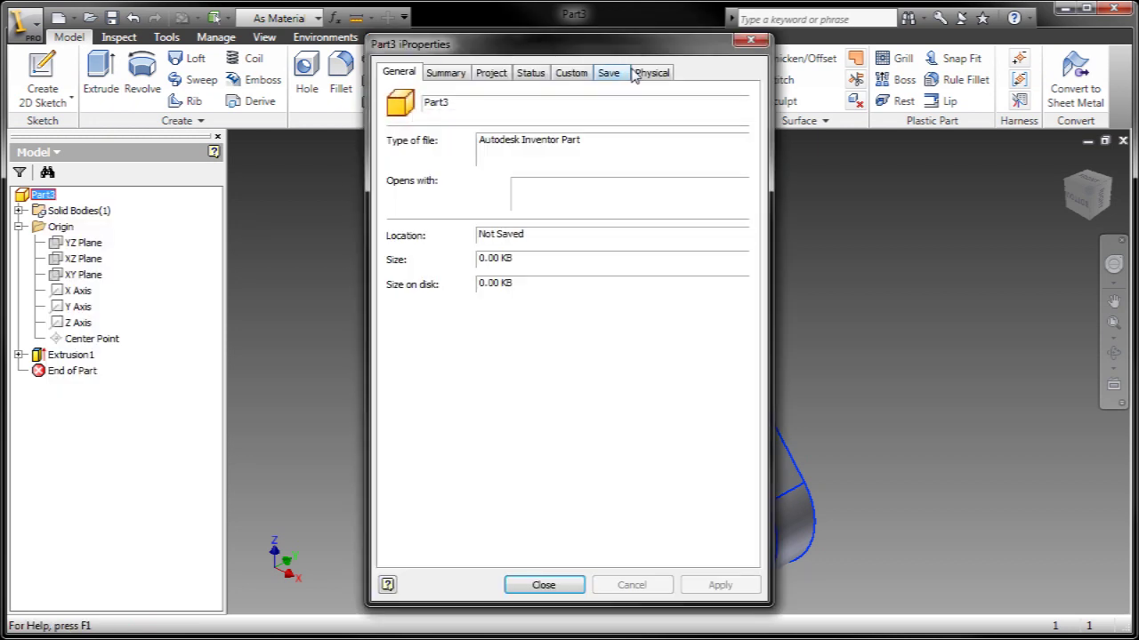
{"action": "left_click", "coordinate": [650, 74]}
{"action": "left_click", "coordinate": [504, 166]}
{"action": "scroll", "coordinate": [483, 186], "scroll_direction": "up", "scroll_amount": 4}
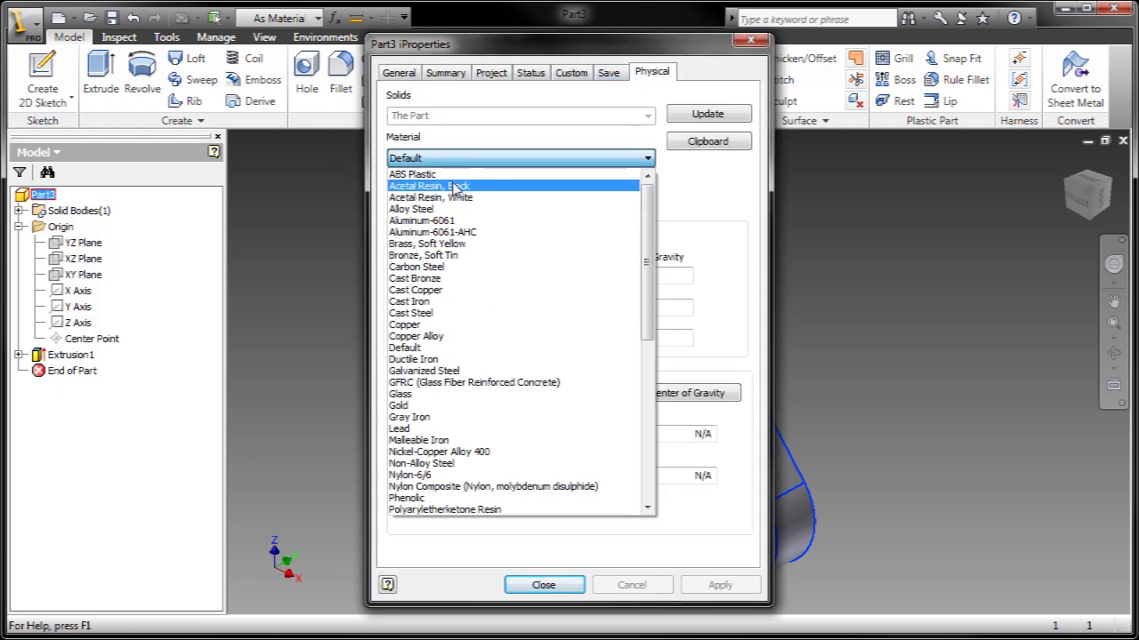
{"action": "left_click", "coordinate": [483, 185]}
{"action": "left_click", "coordinate": [720, 584]}
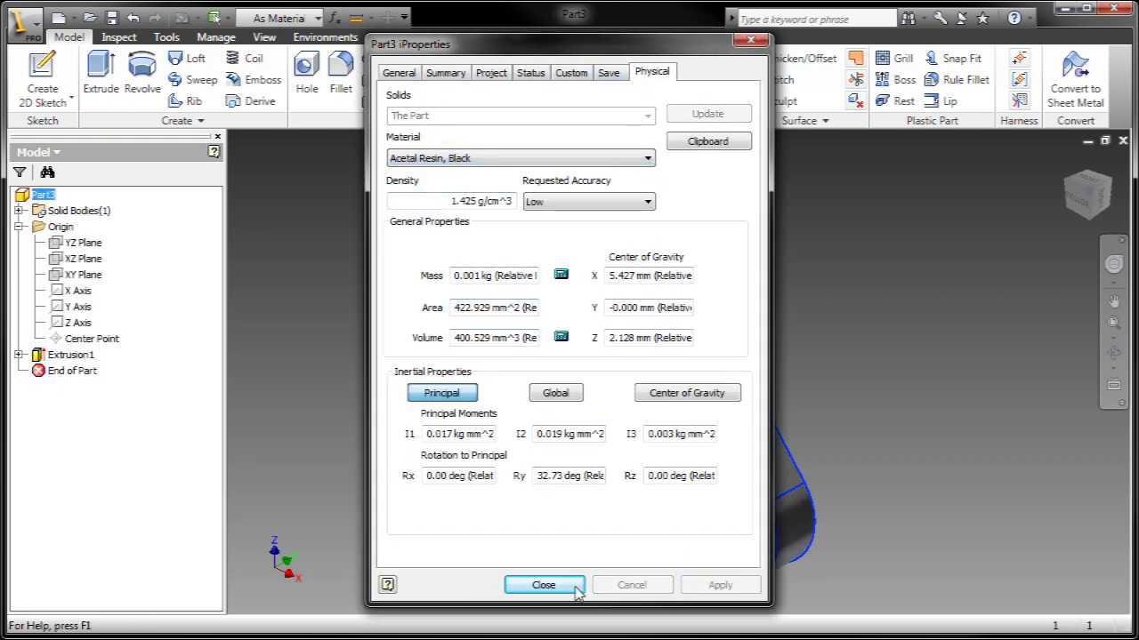
Step: Close the part properties and set the visual style to Shaded with Edges
{"action": "left_click", "coordinate": [543, 584]}
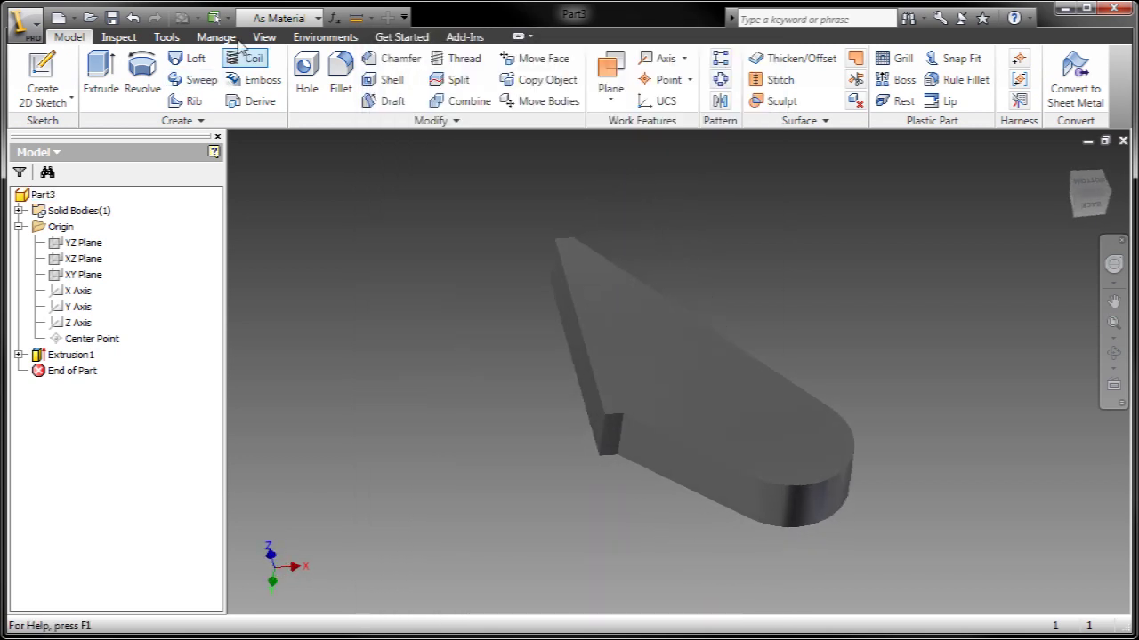
{"action": "left_click", "coordinate": [265, 36]}
{"action": "left_click", "coordinate": [207, 88]}
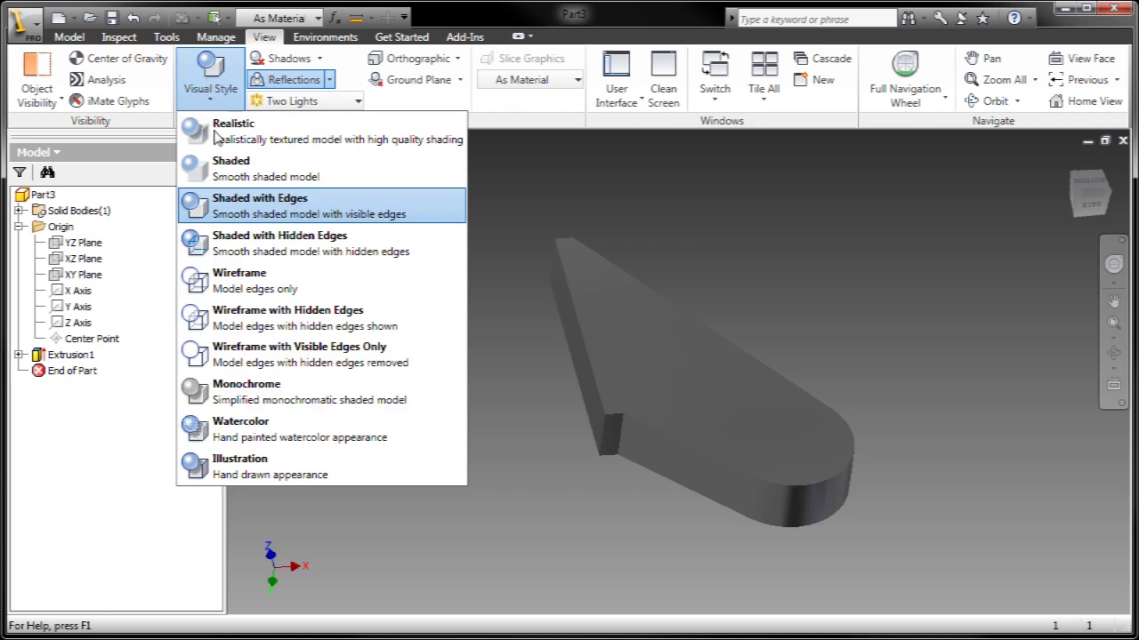
{"action": "left_click", "coordinate": [255, 213]}
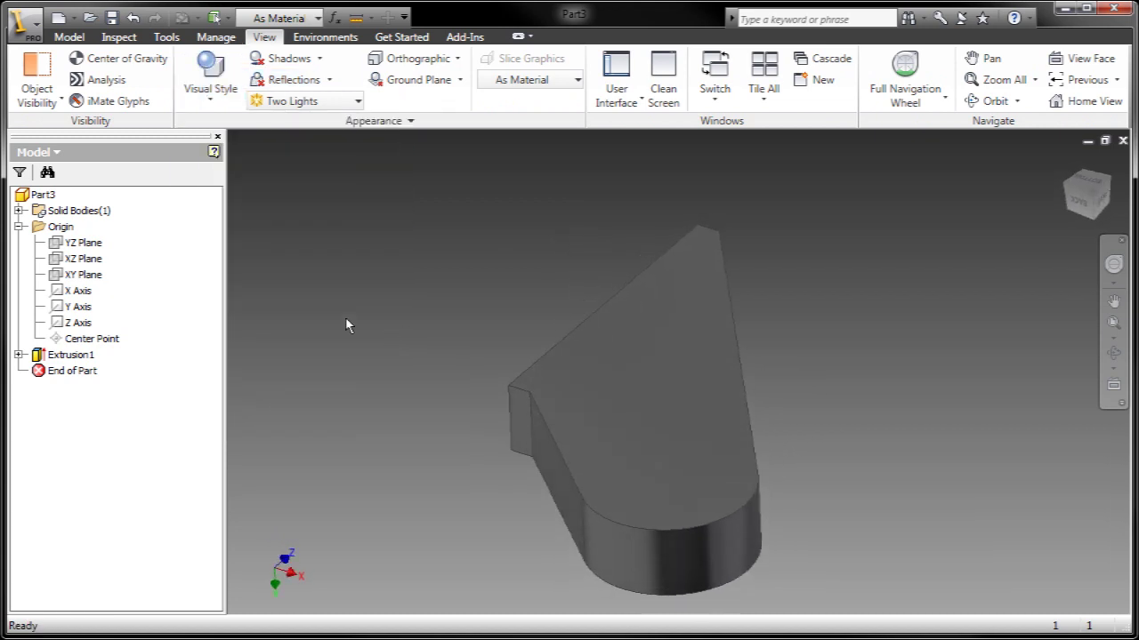
Step: Start a sketch on the XZ Plane and project the body's cut edges as construction geometry
{"action": "left_click", "coordinate": [81, 259]}
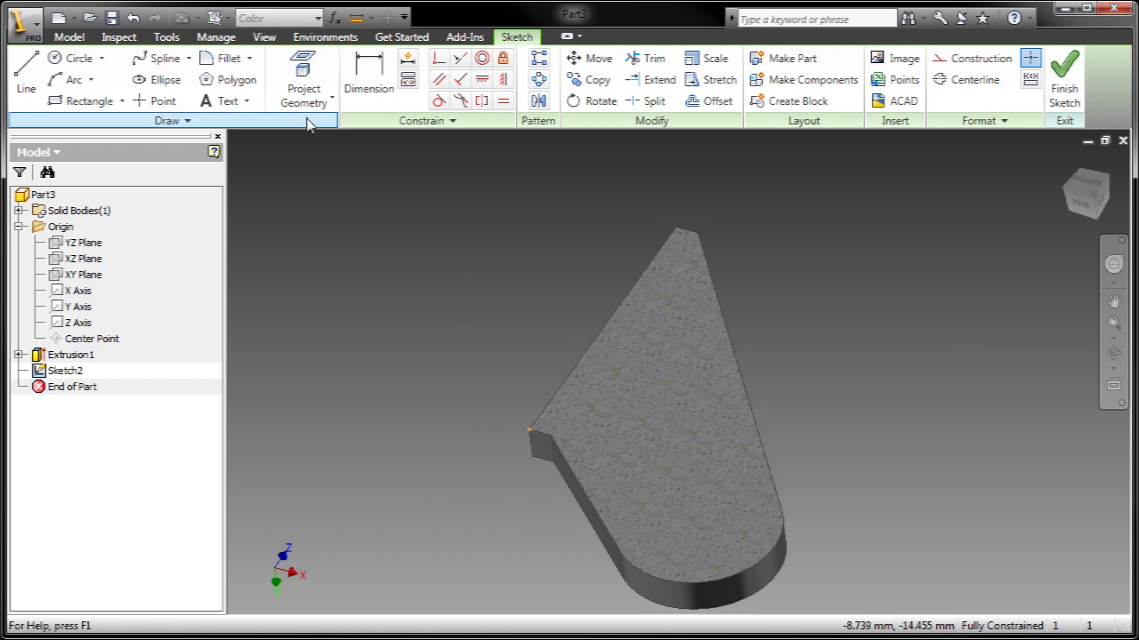
{"action": "left_click", "coordinate": [959, 58]}
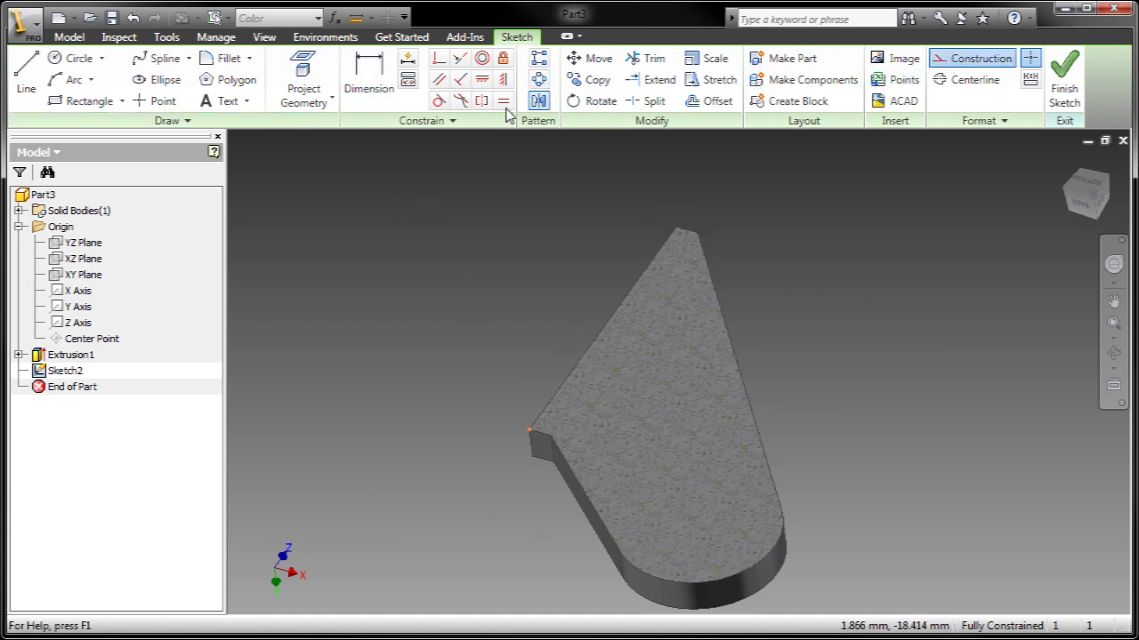
{"action": "left_click", "coordinate": [322, 105]}
{"action": "left_click", "coordinate": [323, 158]}
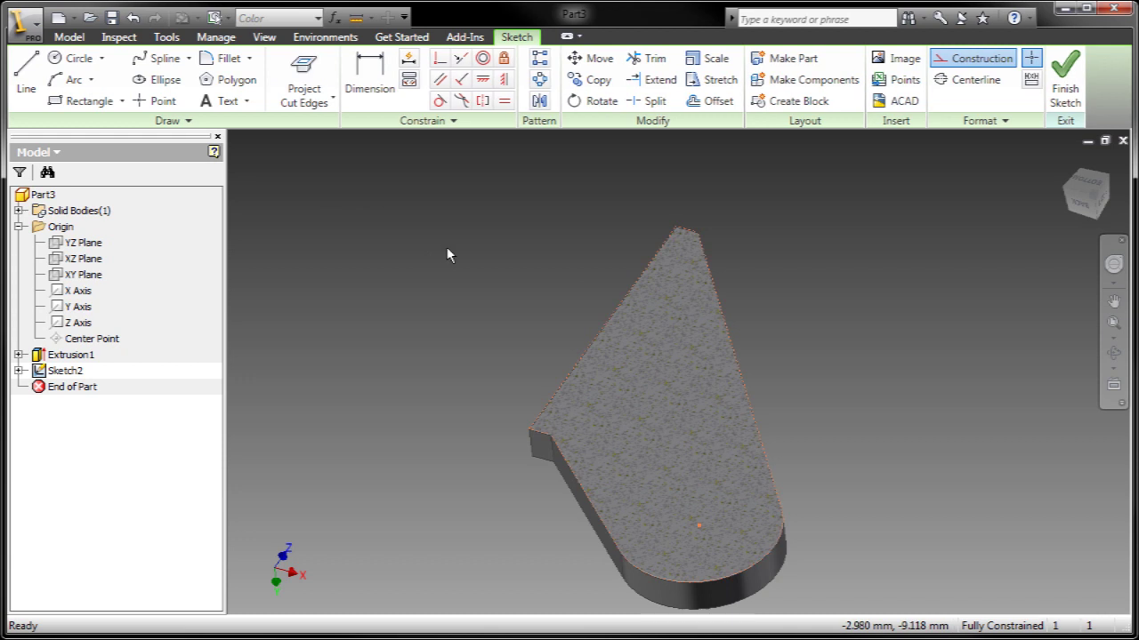
{"action": "left_click", "coordinate": [953, 65]}
{"action": "left_click", "coordinate": [956, 66]}
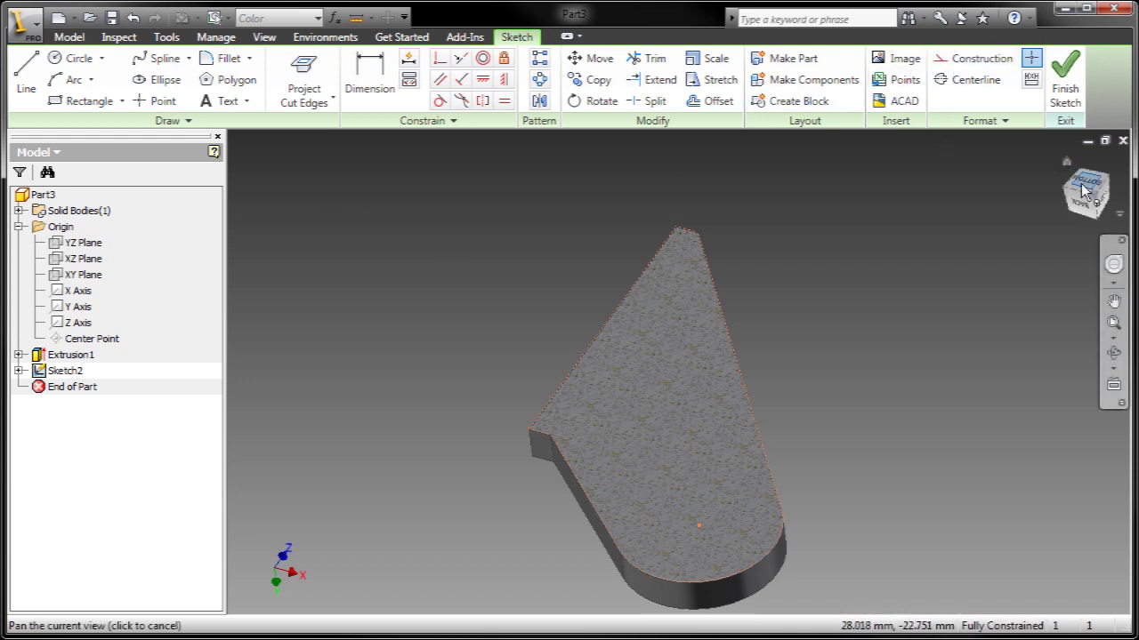
Step: Sketch a three-point rectangle between the midpoints of the profile's two short edges, extending 6 mm outward, and finish the sketch
{"action": "left_click", "coordinate": [1080, 190]}
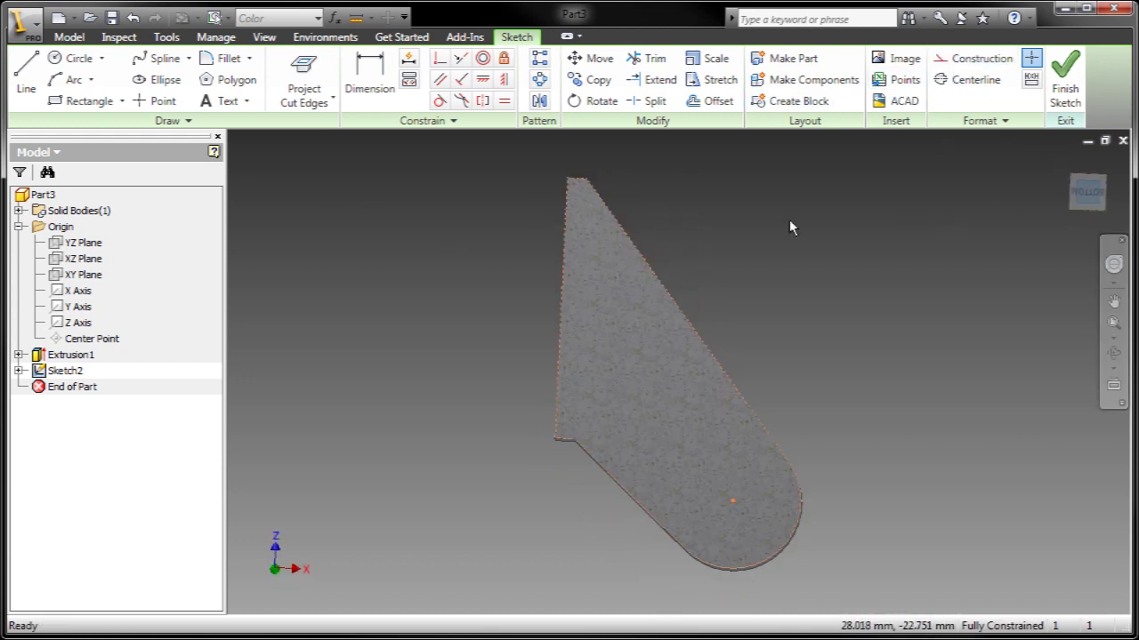
{"action": "left_click", "coordinate": [123, 102]}
{"action": "left_click", "coordinate": [98, 129]}
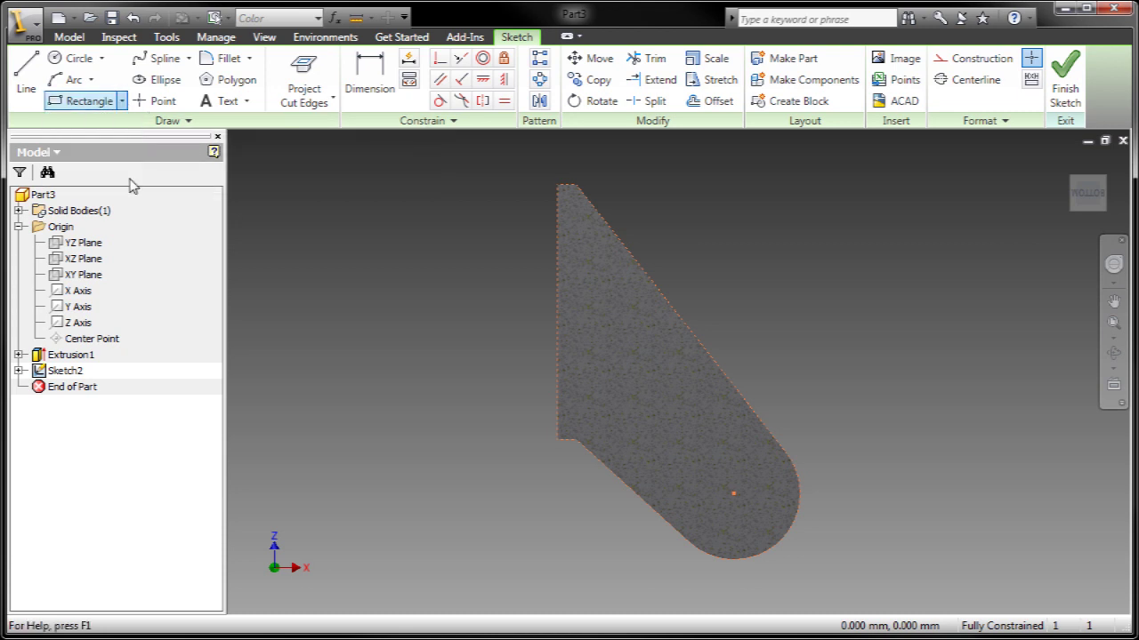
{"action": "left_click", "coordinate": [566, 184]}
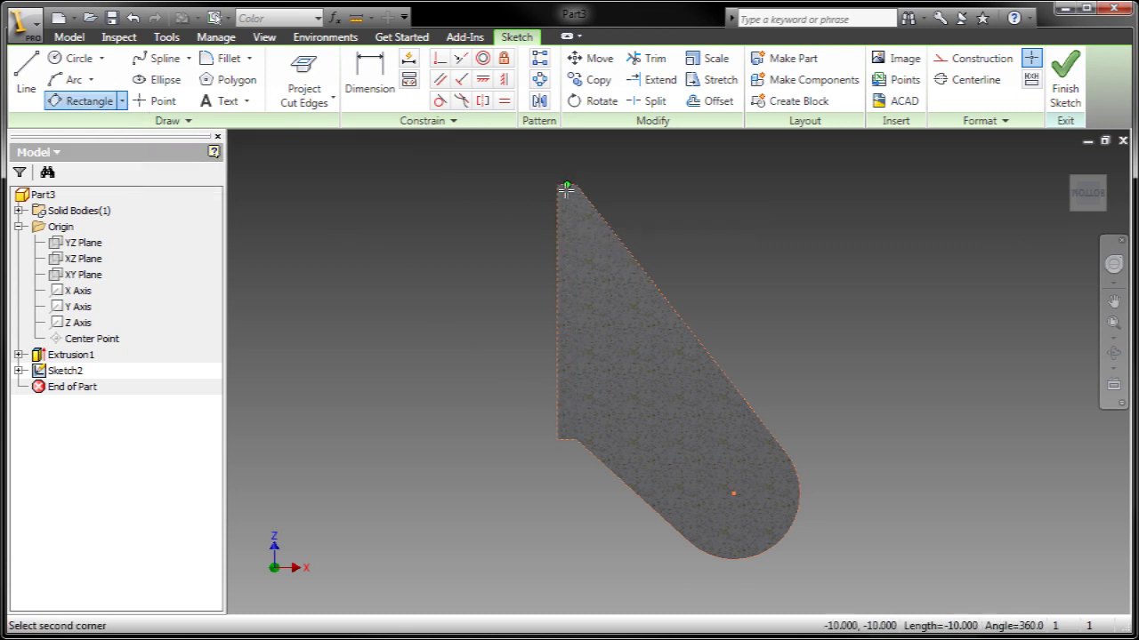
{"action": "left_click", "coordinate": [567, 438]}
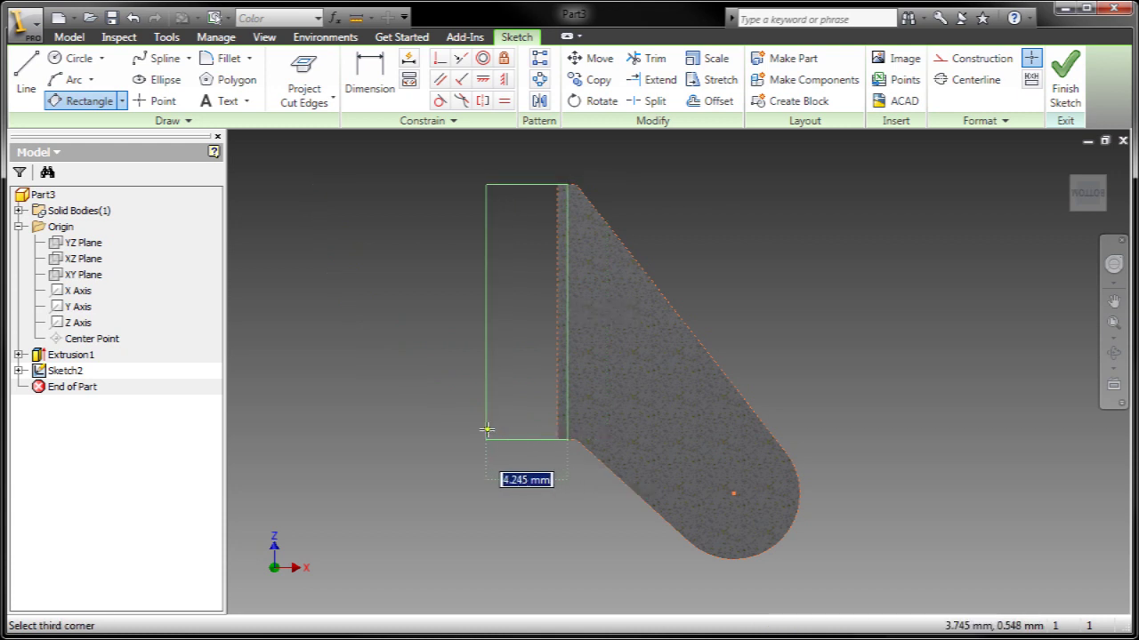
{"action": "type", "text": "6"}
{"action": "key", "text": "Return"}
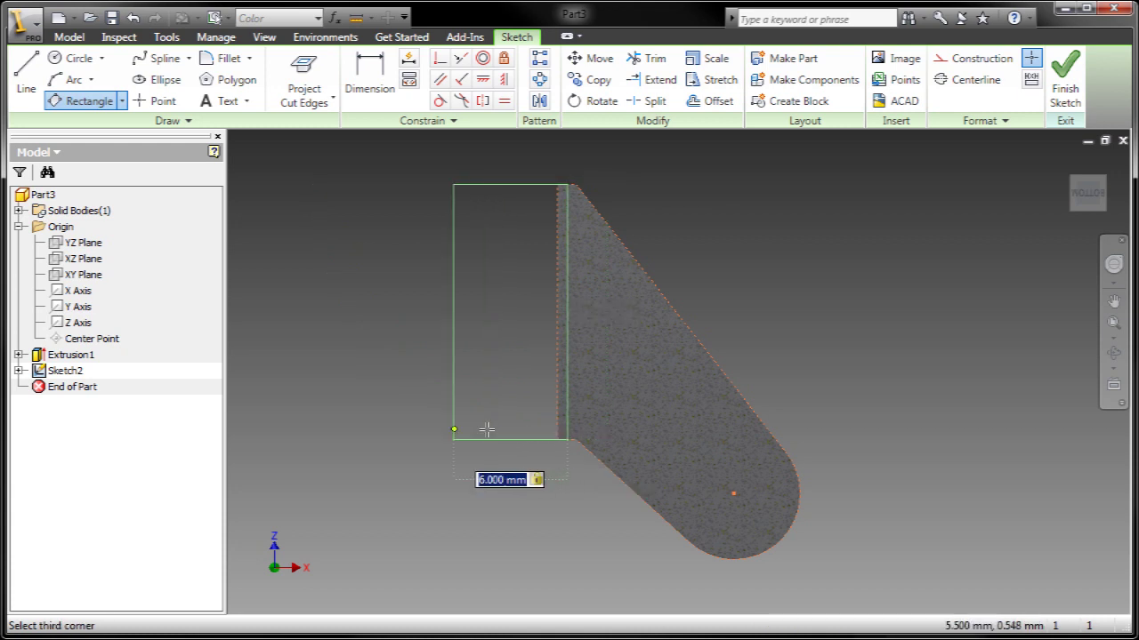
{"action": "right_click", "coordinate": [375, 346]}
{"action": "left_click", "coordinate": [389, 360]}
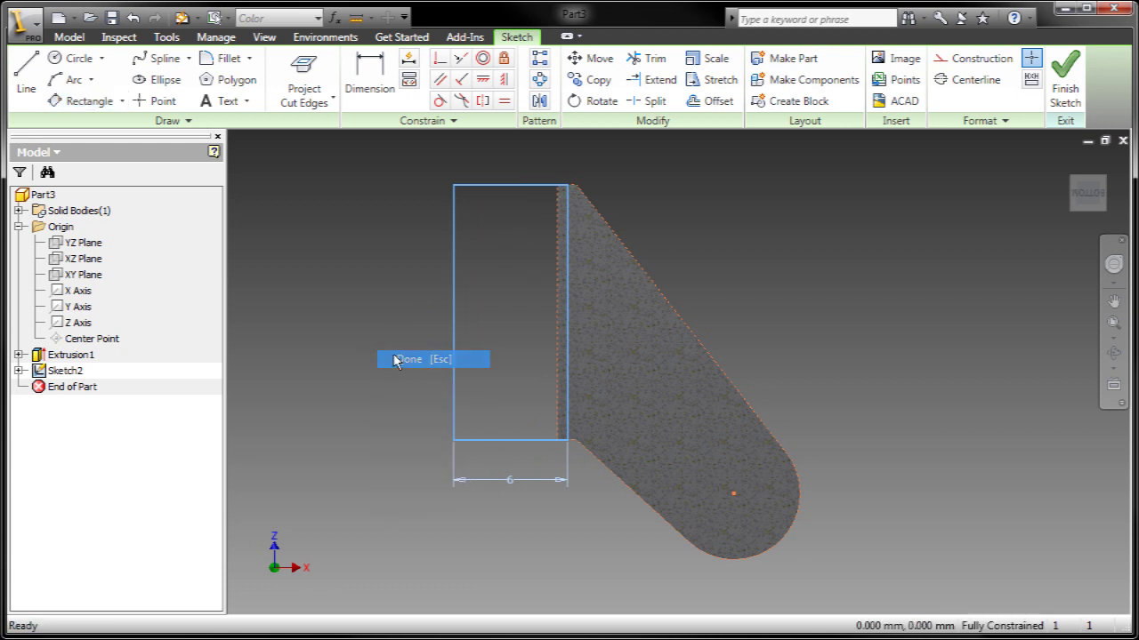
{"action": "right_click", "coordinate": [389, 354]}
{"action": "left_click", "coordinate": [406, 384]}
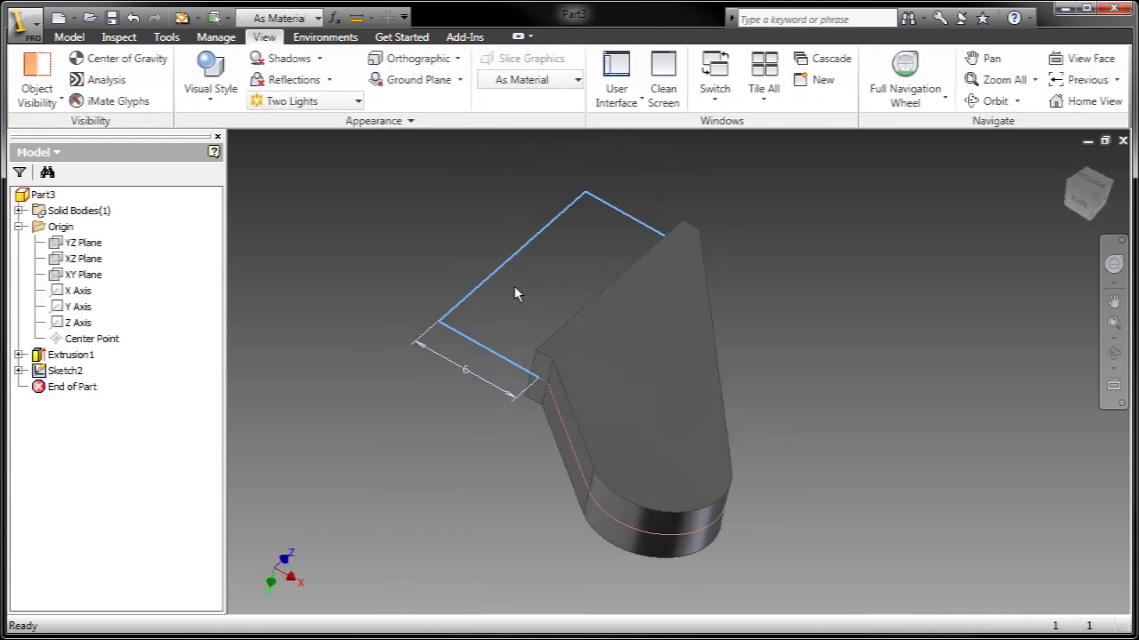
Step: Start revolving the rectangle about its outer long edge and move the Revolve dialog clear of the model
{"action": "left_click", "coordinate": [477, 300]}
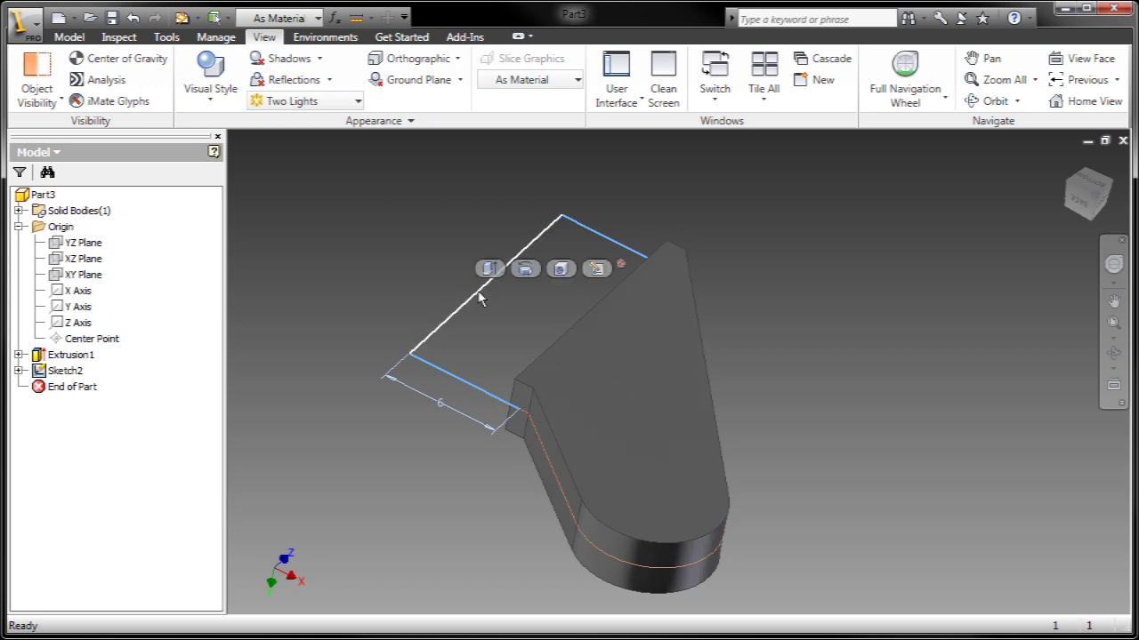
{"action": "left_click", "coordinate": [524, 268]}
{"action": "middle_click_drag", "start_coordinate": [520, 271], "coordinate": [727, 256]}
{"action": "left_click", "coordinate": [665, 253]}
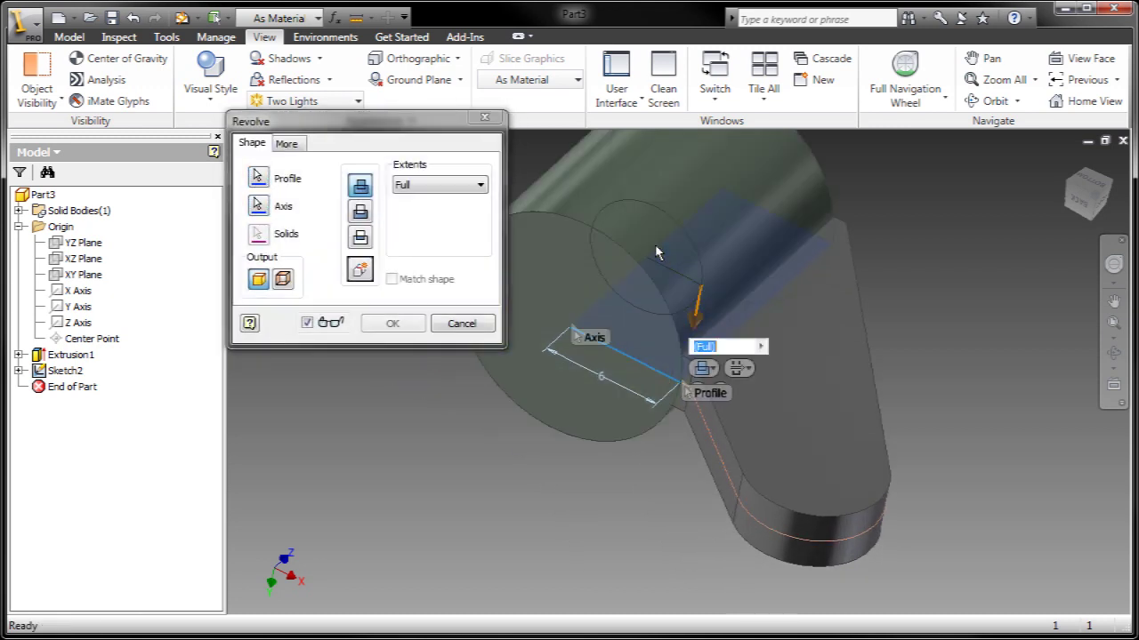
{"action": "left_click_drag", "start_coordinate": [389, 124], "coordinate": [556, 639]}
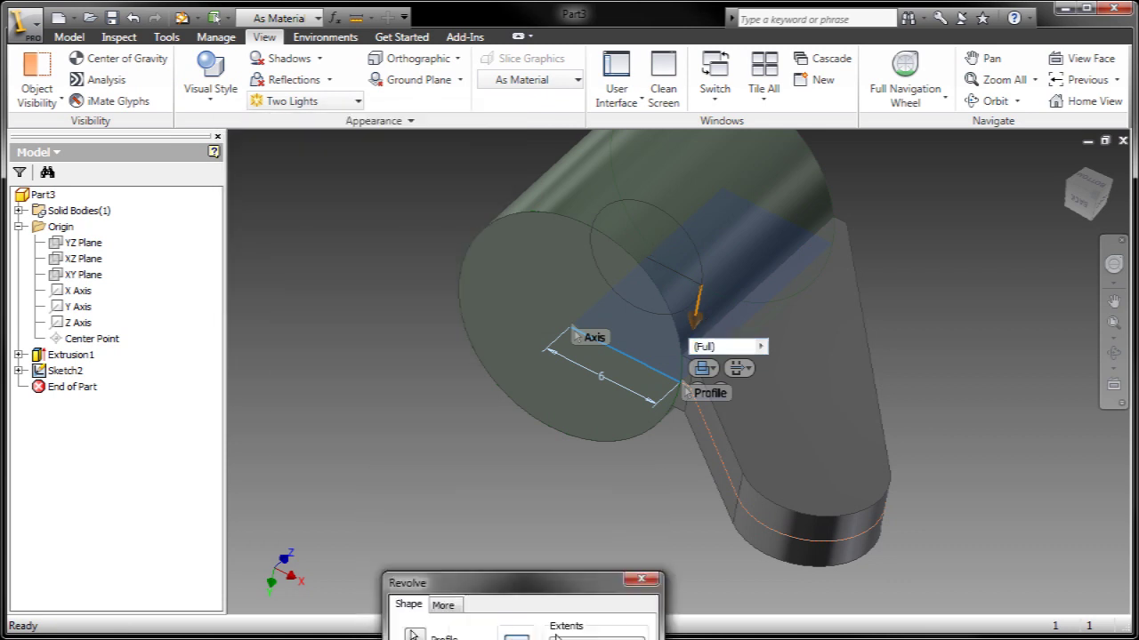
Step: Try a revolve angle of 325 degrees and set the extent back to Full
{"action": "mouse_move", "coordinate": [698, 307]}
{"action": "left_mouse_down"}
{"action": "mouse_move", "coordinate": [483, 294]}
{"action": "mouse_move", "coordinate": [581, 183]}
{"action": "mouse_move", "coordinate": [647, 189]}
{"action": "mouse_move", "coordinate": [693, 238]}
{"action": "mouse_move", "coordinate": [716, 301]}
{"action": "left_mouse_up"}
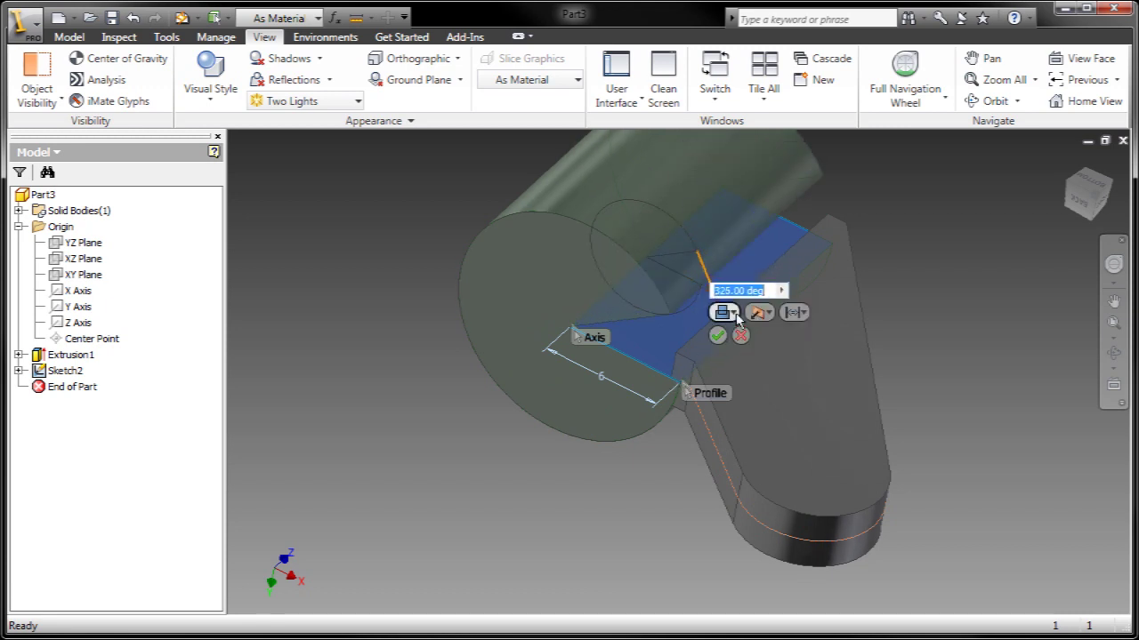
{"action": "left_click", "coordinate": [802, 313]}
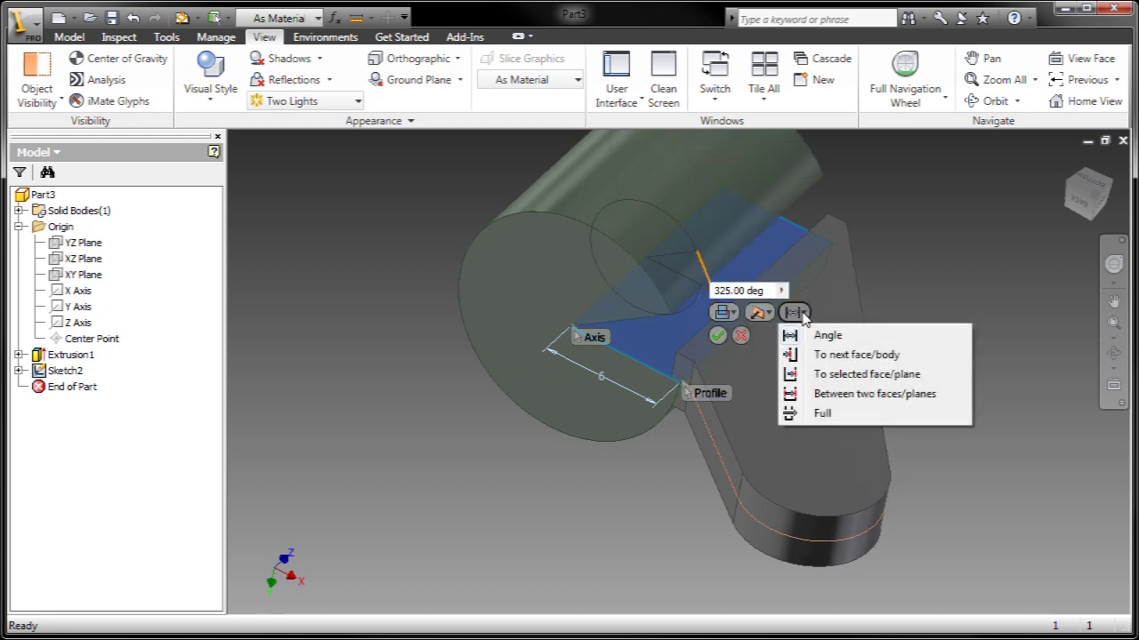
{"action": "left_click", "coordinate": [812, 413]}
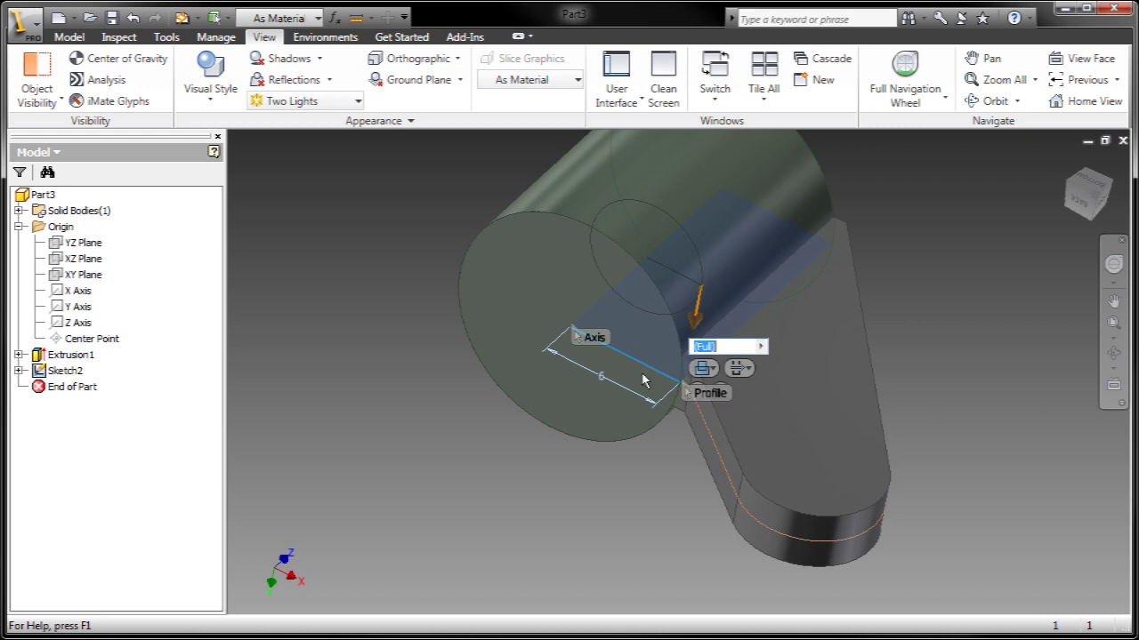
Step: Inspect the preview and complete the revolve with the full extent
{"action": "middle_click_drag", "start_coordinate": [620, 377], "coordinate": [587, 392]}
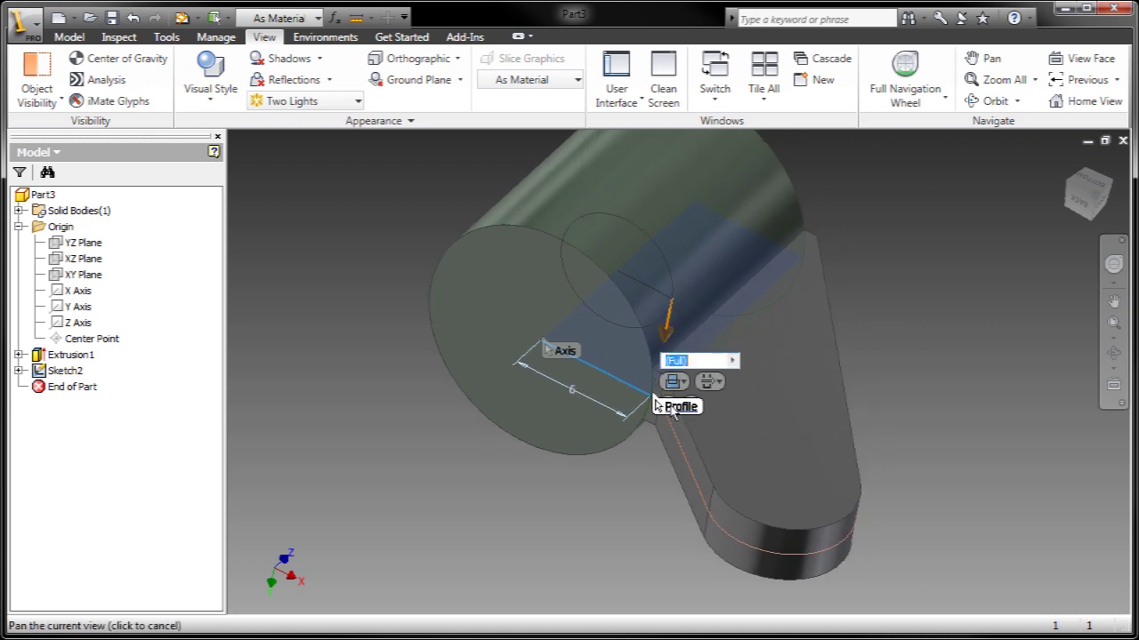
{"action": "middle_click_drag", "start_coordinate": [655, 441], "coordinate": [681, 415]}
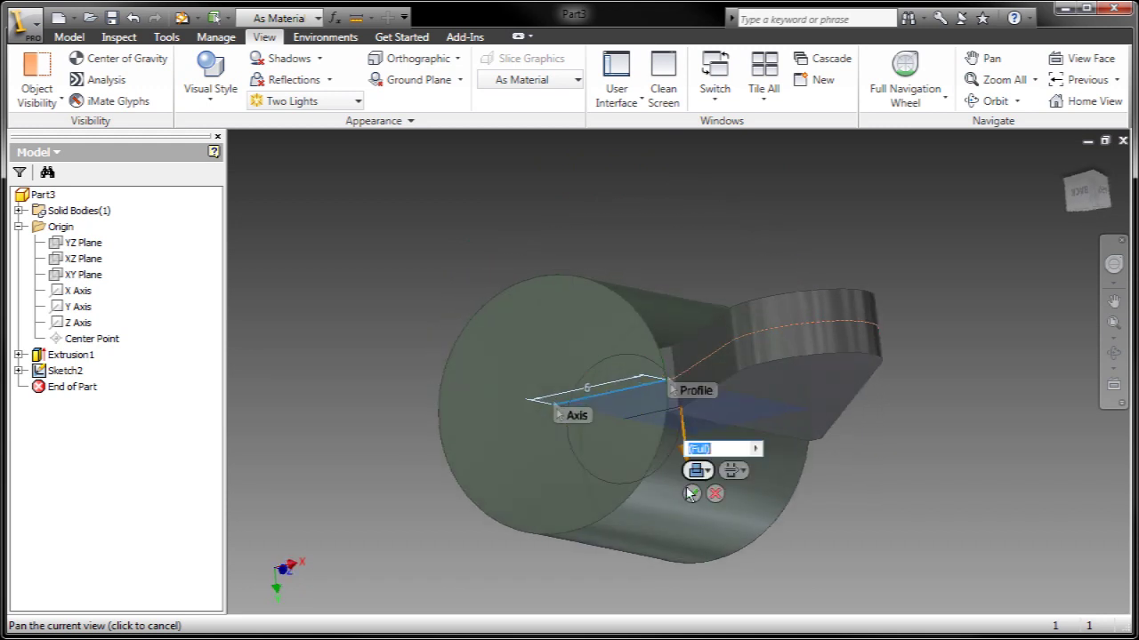
{"action": "left_click", "coordinate": [692, 495]}
{"action": "middle_click_drag", "start_coordinate": [693, 488], "coordinate": [692, 502], "text": "shift"}
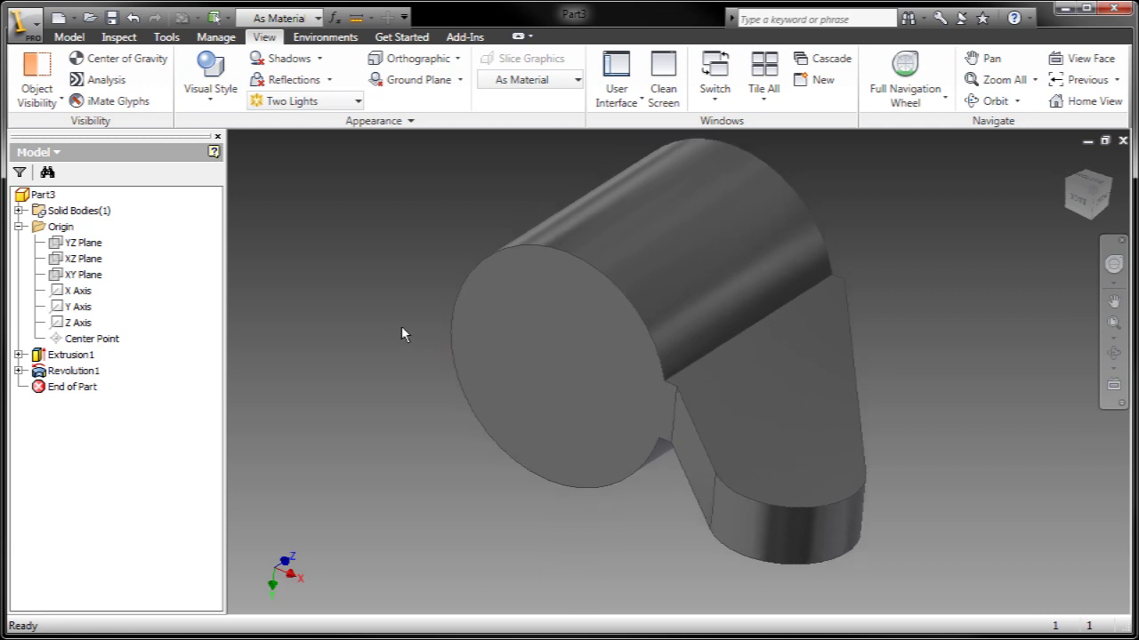
Step: Start a sketch on the XZ Plane, slice the graphics, and project the large cylinder's outer edge into it
{"action": "left_click", "coordinate": [82, 258]}
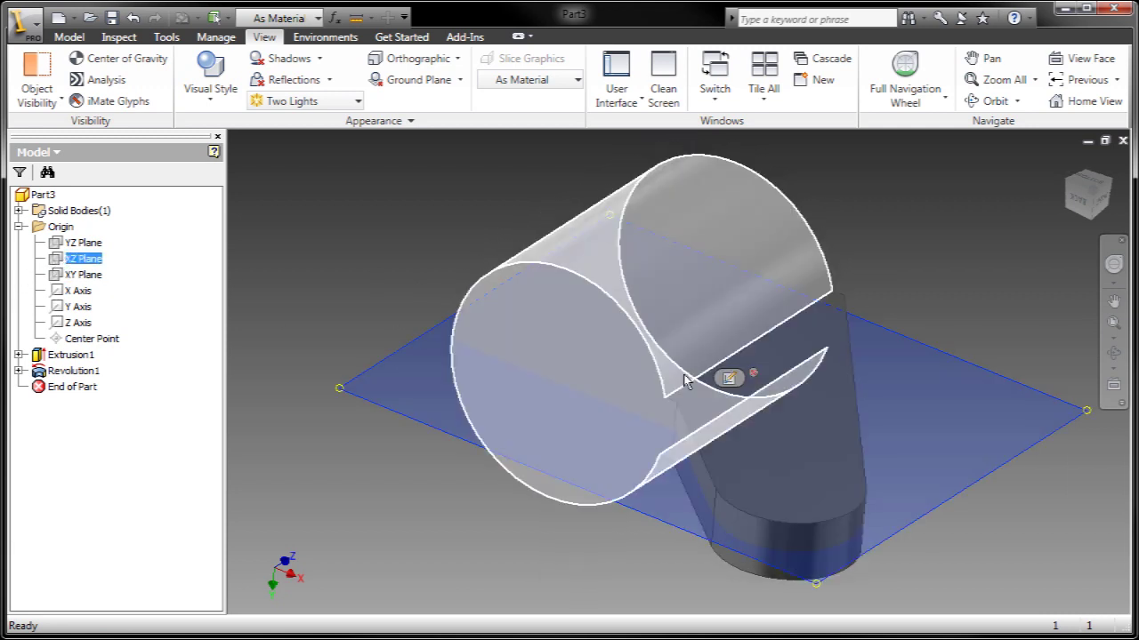
{"action": "left_click", "coordinate": [728, 379]}
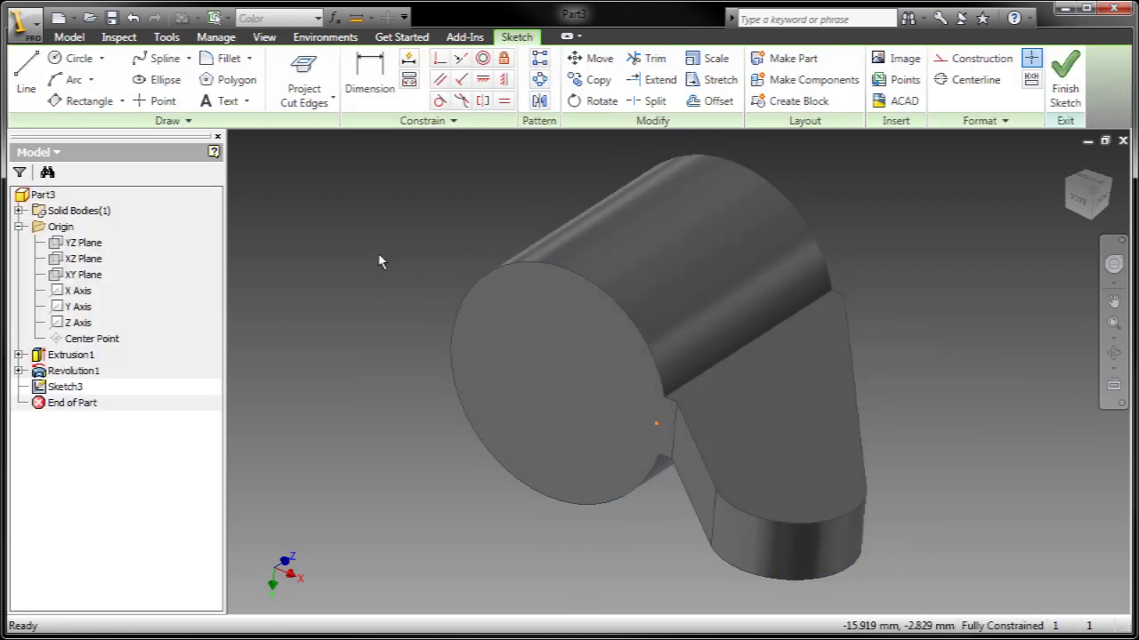
{"action": "key", "text": "F7"}
{"action": "left_click", "coordinate": [310, 100]}
{"action": "left_click", "coordinate": [326, 130]}
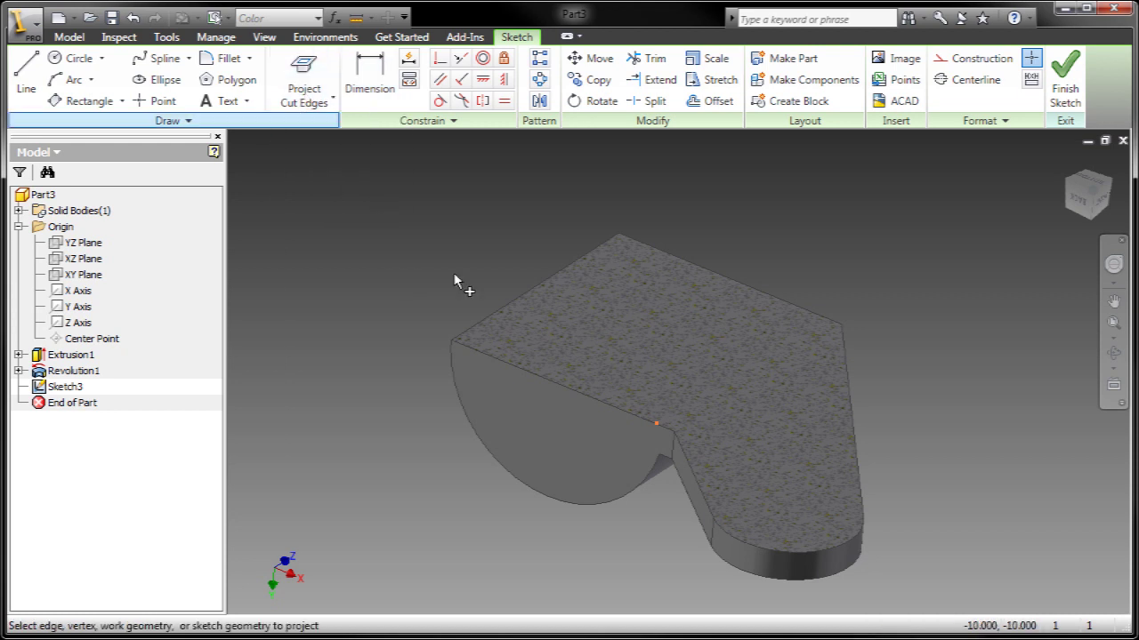
{"action": "left_click", "coordinate": [507, 306]}
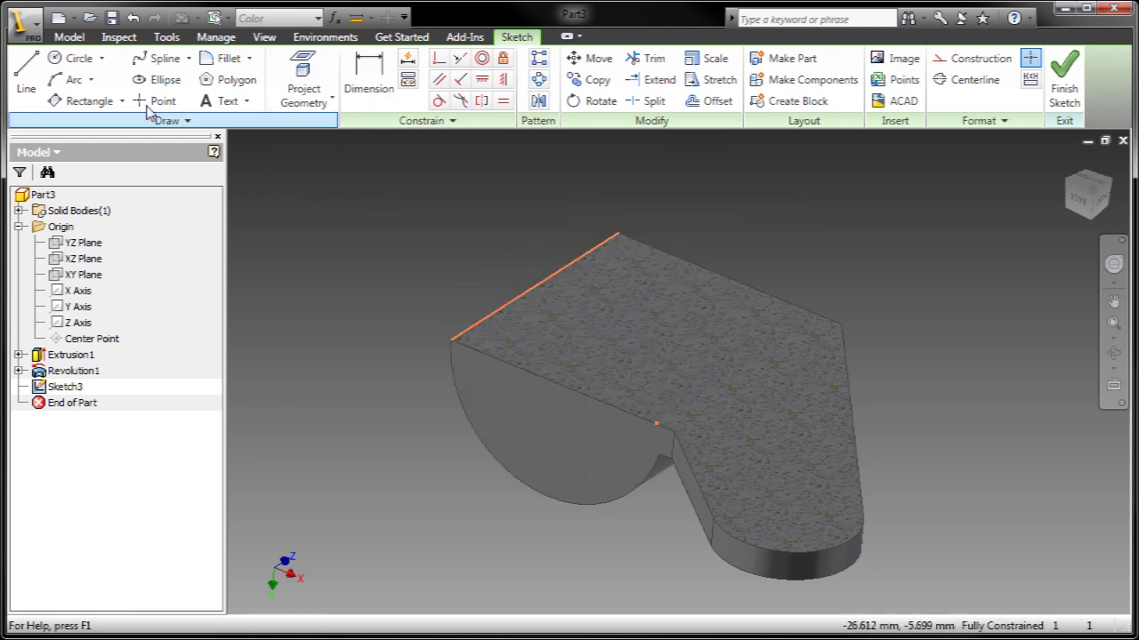
Step: Draw a 6.5 mm diameter circle centred on the midpoint of the projected edge and finish the sketch
{"action": "left_click", "coordinate": [55, 59]}
{"action": "left_click", "coordinate": [534, 285]}
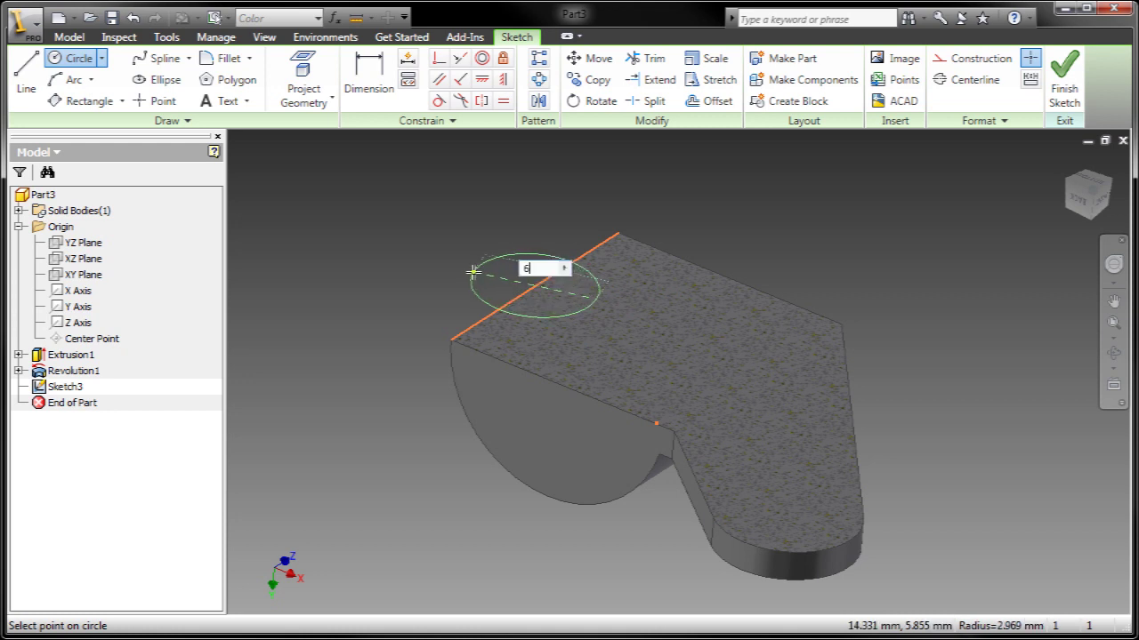
{"action": "key", "text": "Return"}
{"action": "right_click", "coordinate": [387, 255]}
{"action": "left_click", "coordinate": [406, 261]}
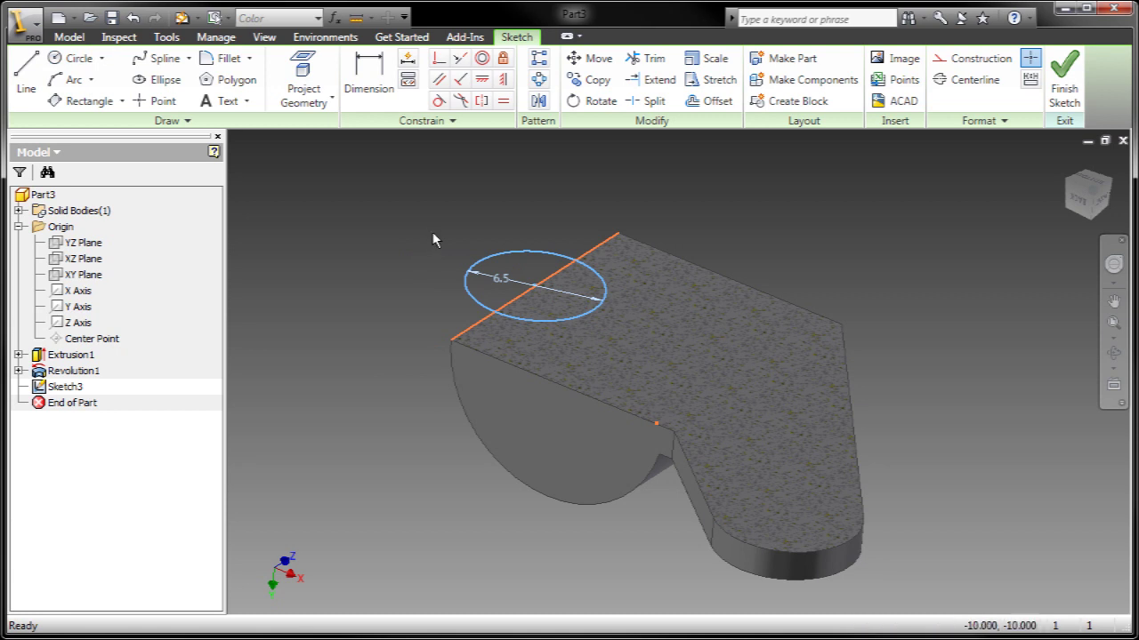
{"action": "right_click", "coordinate": [433, 238]}
{"action": "left_click", "coordinate": [455, 269]}
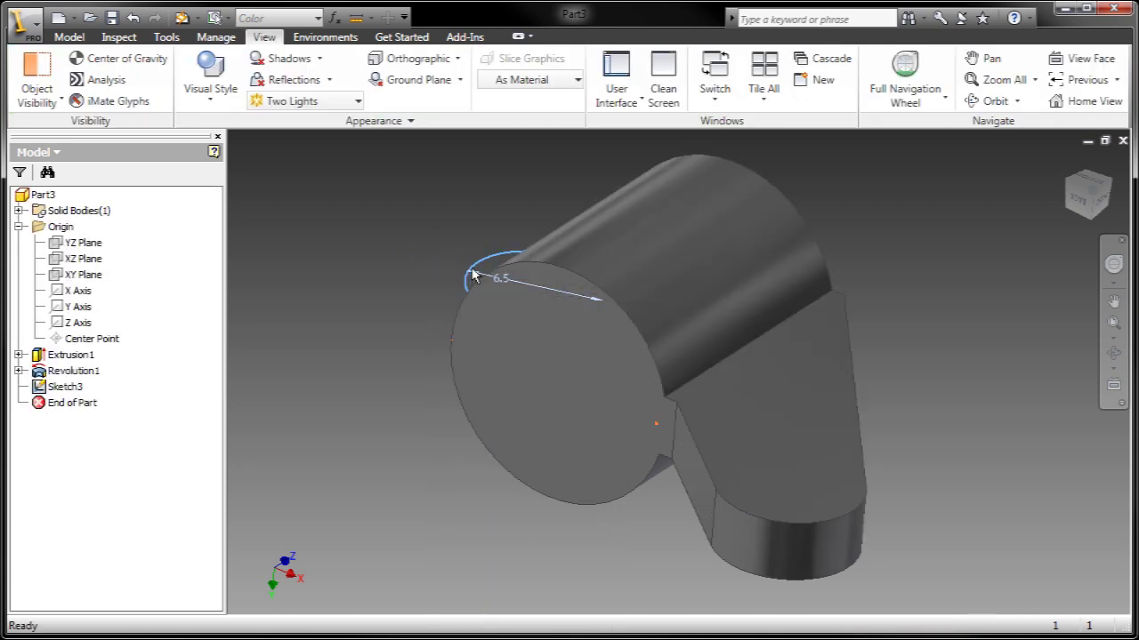
Step: Extrude the 6.5 mm circle symmetrically as a joined cylinder, pulling its distance to about the large cylinder's full height
{"action": "left_click", "coordinate": [474, 269]}
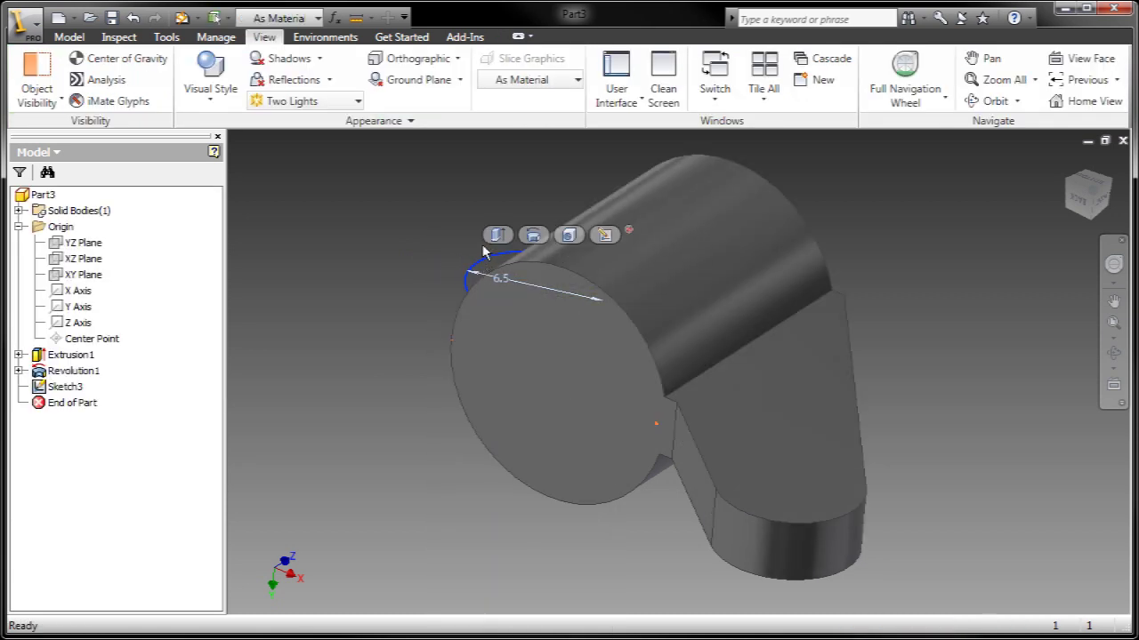
{"action": "left_click", "coordinate": [498, 235]}
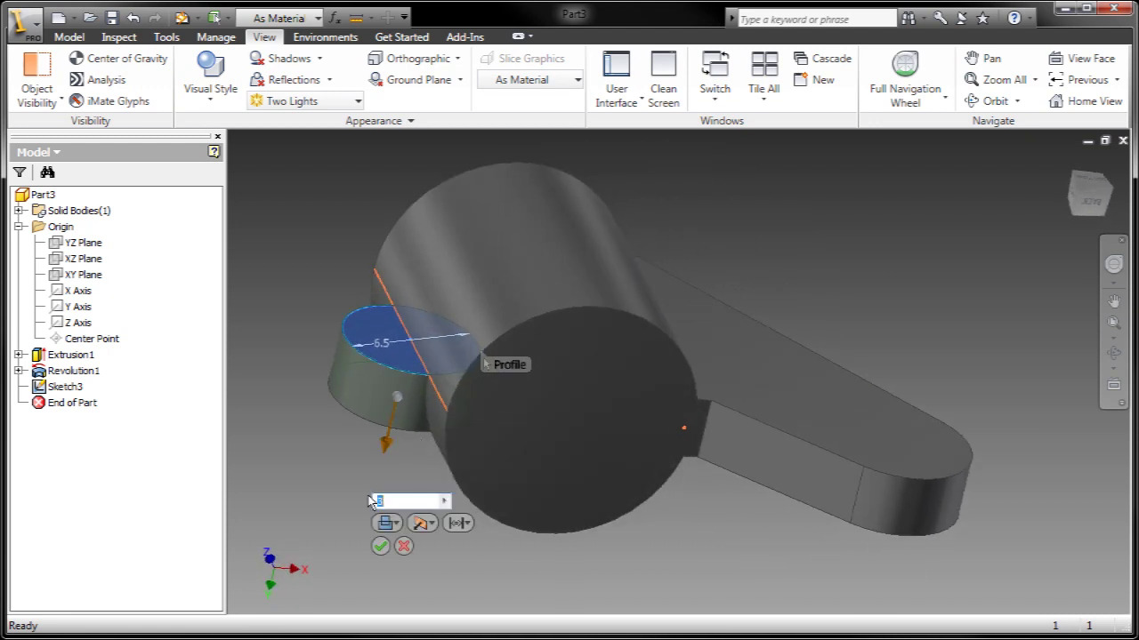
{"action": "left_click", "coordinate": [387, 523]}
{"action": "left_click", "coordinate": [364, 575]}
{"action": "left_click", "coordinate": [432, 524]}
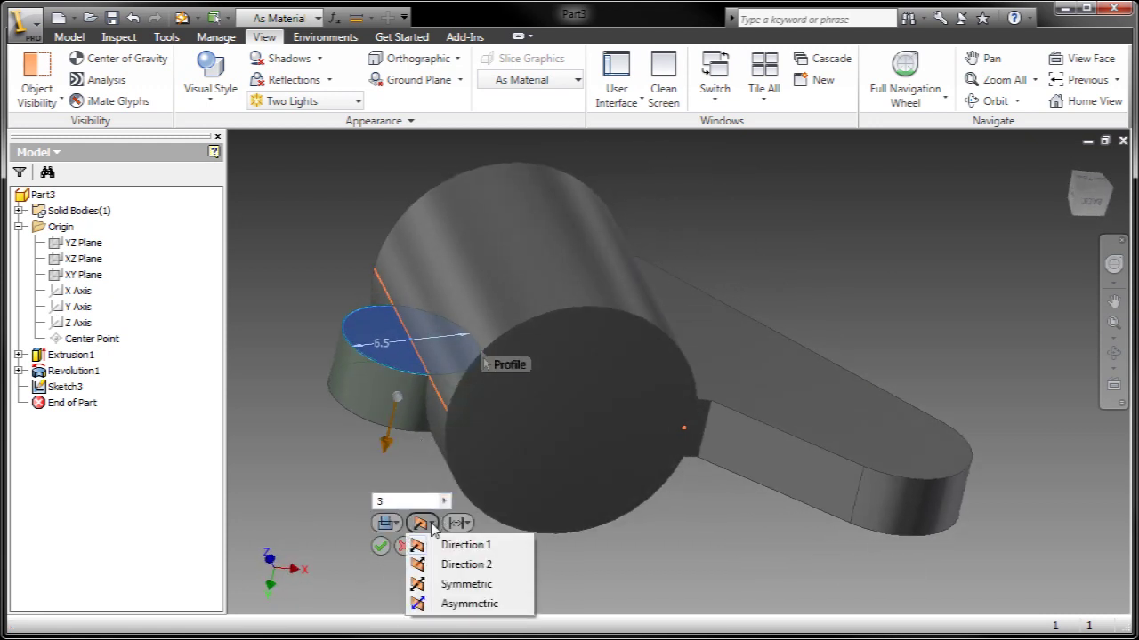
{"action": "left_click", "coordinate": [455, 585]}
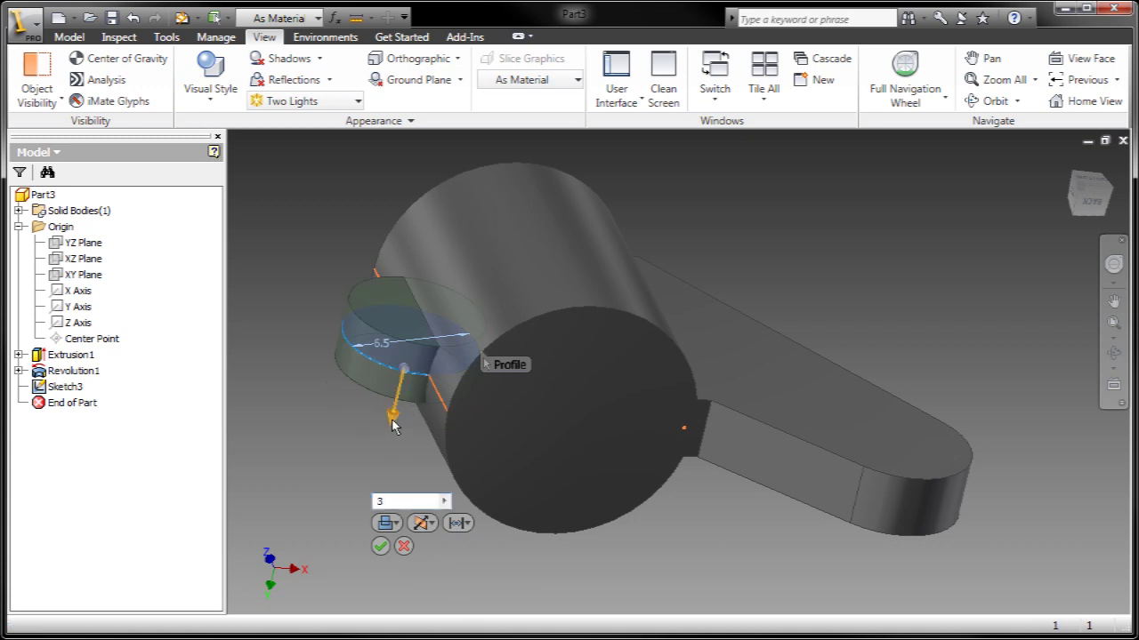
{"action": "left_click_drag", "start_coordinate": [390, 430], "coordinate": [368, 534]}
{"action": "left_click", "coordinate": [360, 578]}
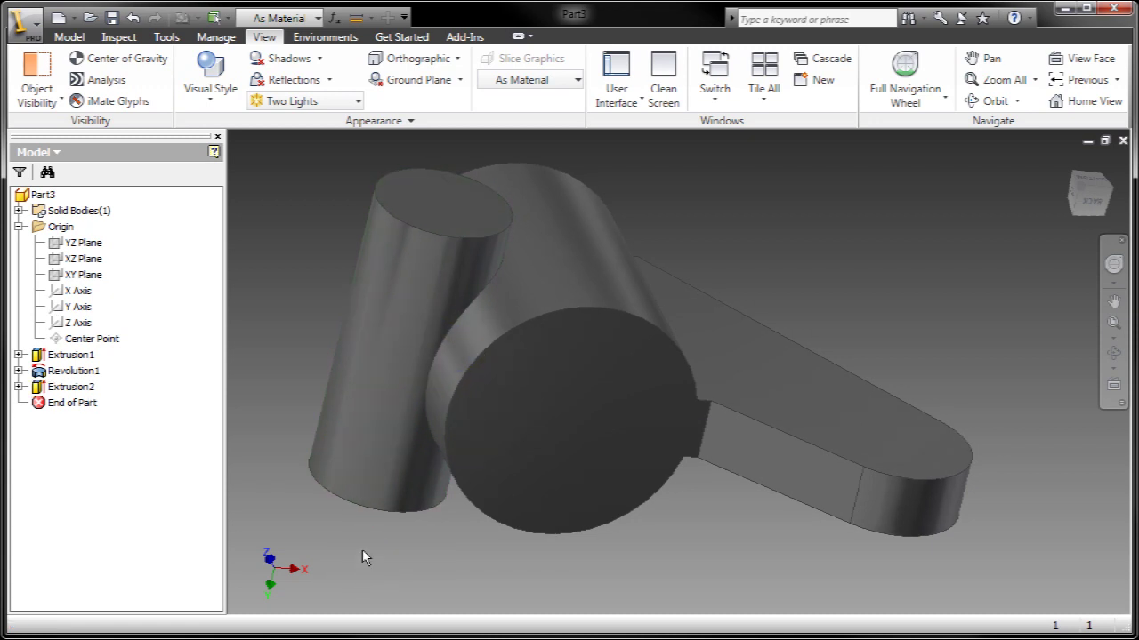
Step: Create a sketch on the upper end face of the 6.5 mm cross cylinder and finish it
{"action": "key", "text": "F6"}
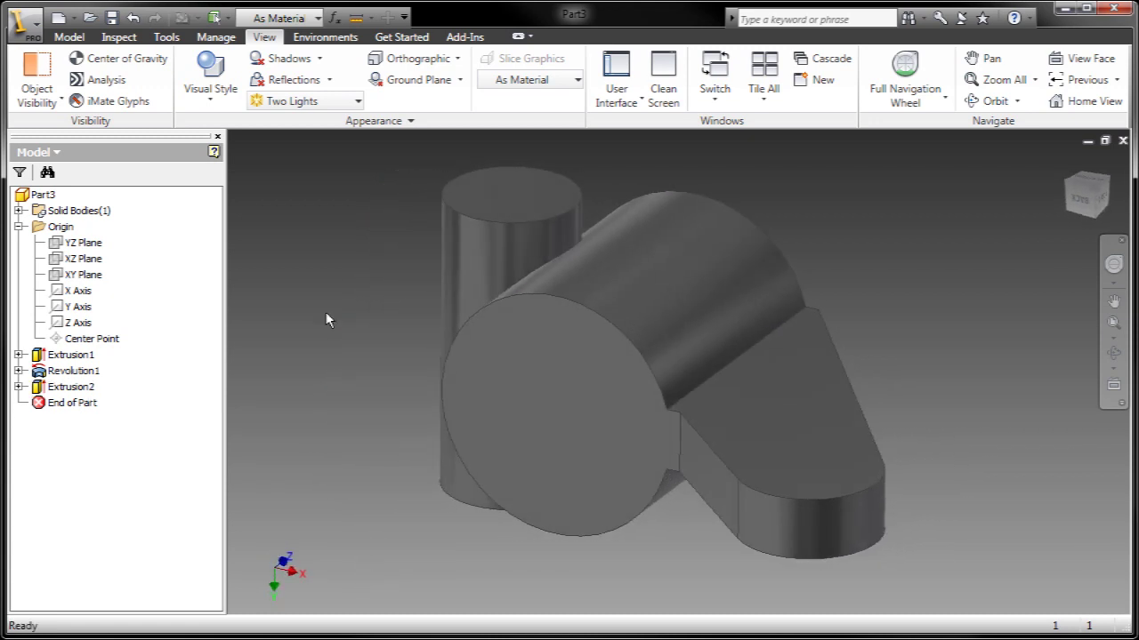
{"action": "left_click", "coordinate": [513, 192]}
{"action": "key", "text": "s"}
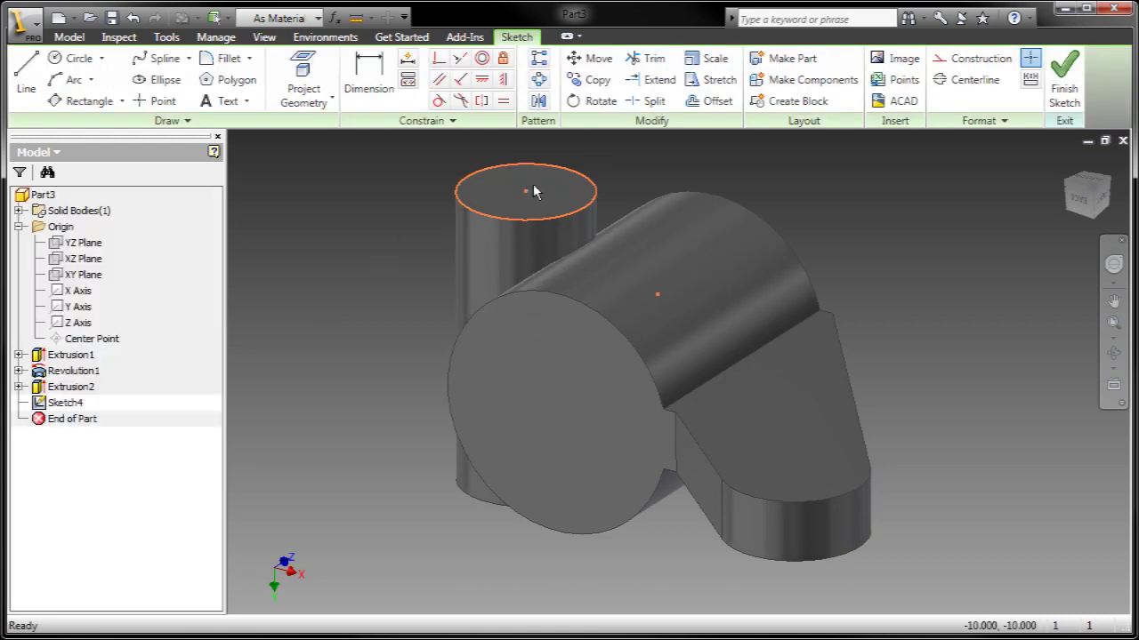
{"action": "right_click", "coordinate": [460, 178]}
{"action": "left_click", "coordinate": [516, 202]}
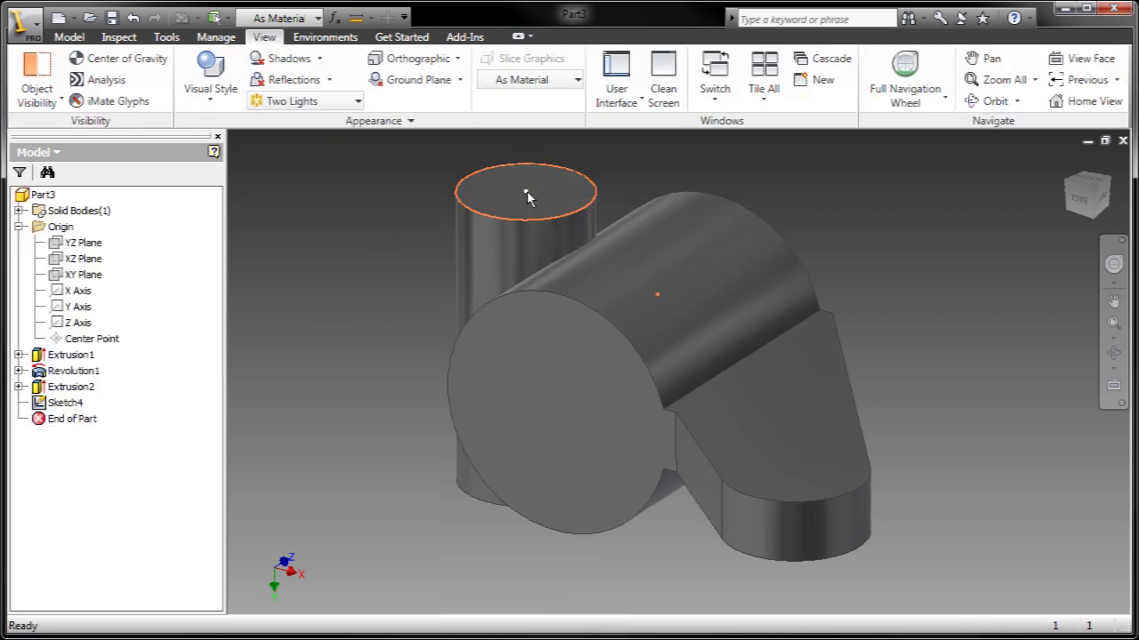
Step: Place a 3 mm hole at the cross cylinder's projected centre point with Through All termination
{"action": "left_click", "coordinate": [613, 171]}
{"action": "left_click", "coordinate": [311, 259]}
{"action": "left_click", "coordinate": [311, 286]}
{"action": "left_click", "coordinate": [301, 322]}
Step: Create a sketch on the front end face of the large cylinder and finish it
{"action": "mouse_move", "coordinate": [498, 382]}
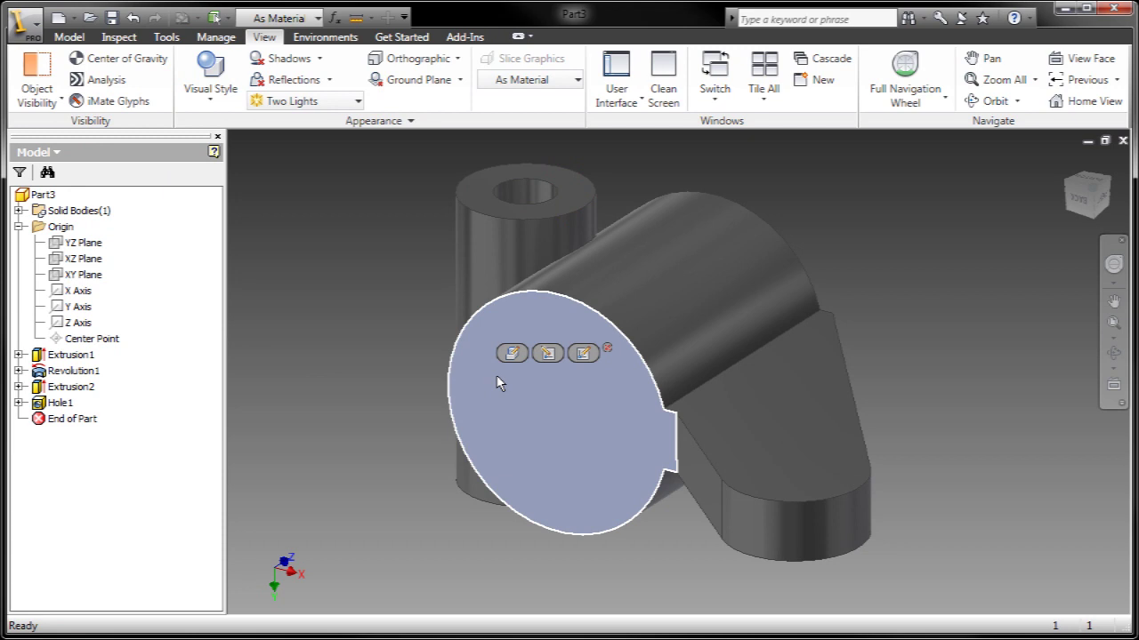
{"action": "left_click", "coordinate": [582, 354]}
{"action": "right_click", "coordinate": [350, 287]}
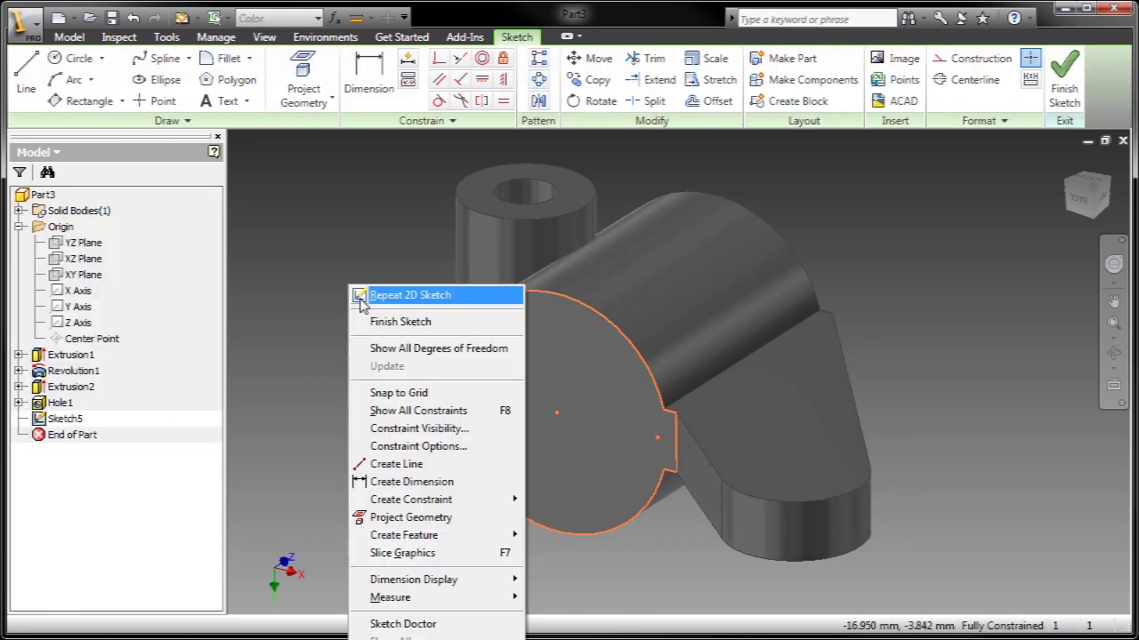
{"action": "left_click", "coordinate": [356, 317]}
Step: Place a 7.5 mm hole at the large cylinder's centre point with Through All termination
{"action": "left_click", "coordinate": [520, 427]}
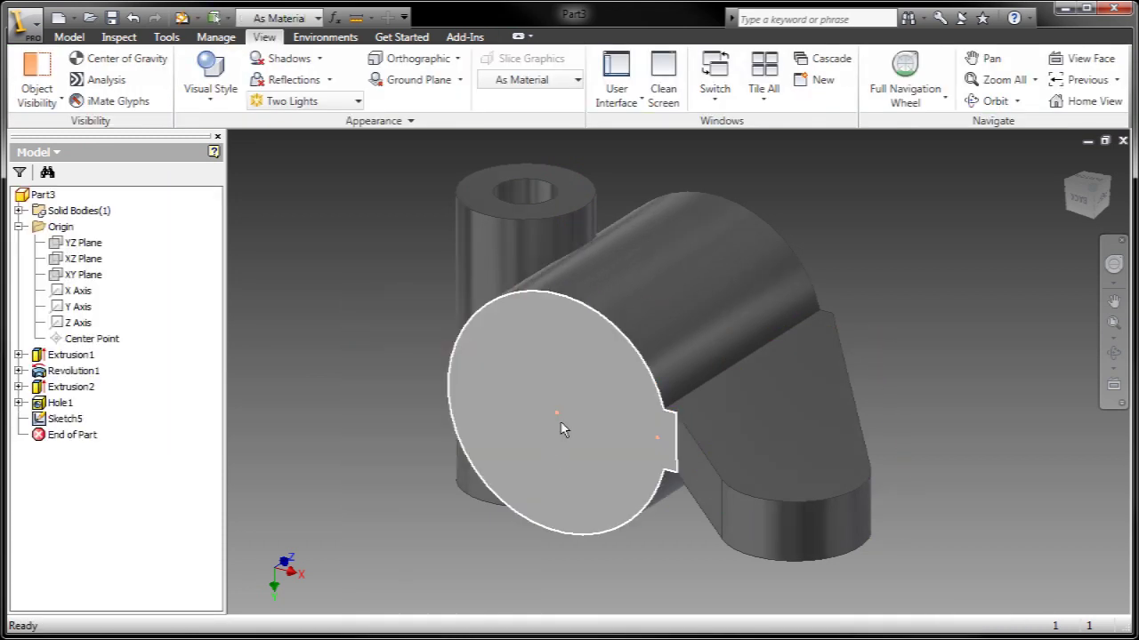
{"action": "left_click", "coordinate": [557, 414]}
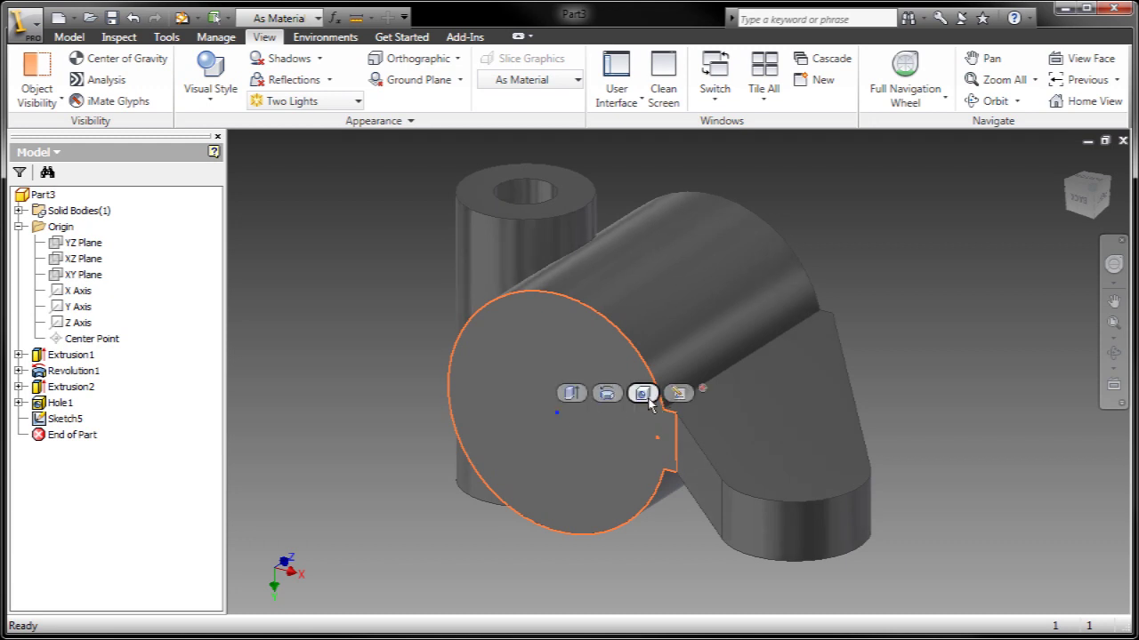
{"action": "left_click", "coordinate": [642, 395]}
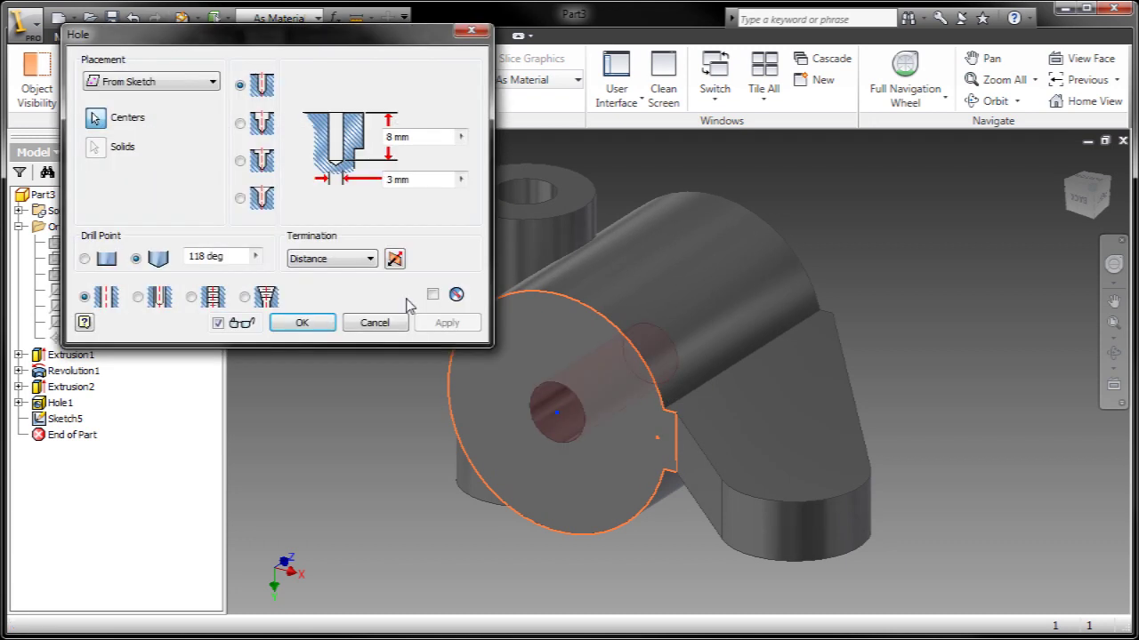
{"action": "left_click", "coordinate": [410, 180]}
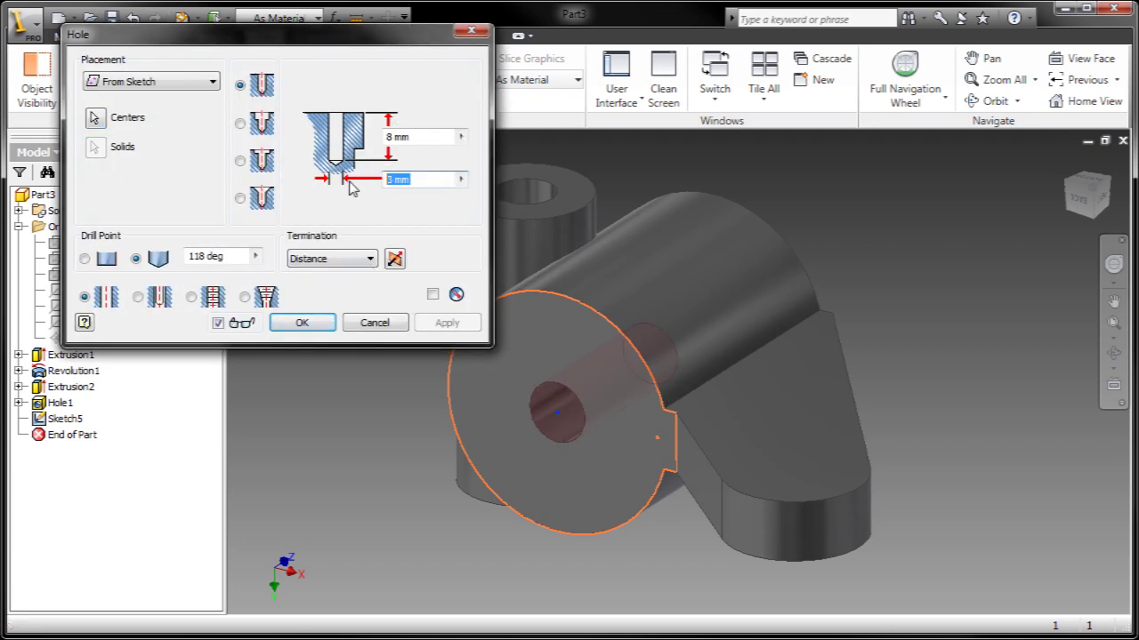
{"action": "type", "text": "7.5"}
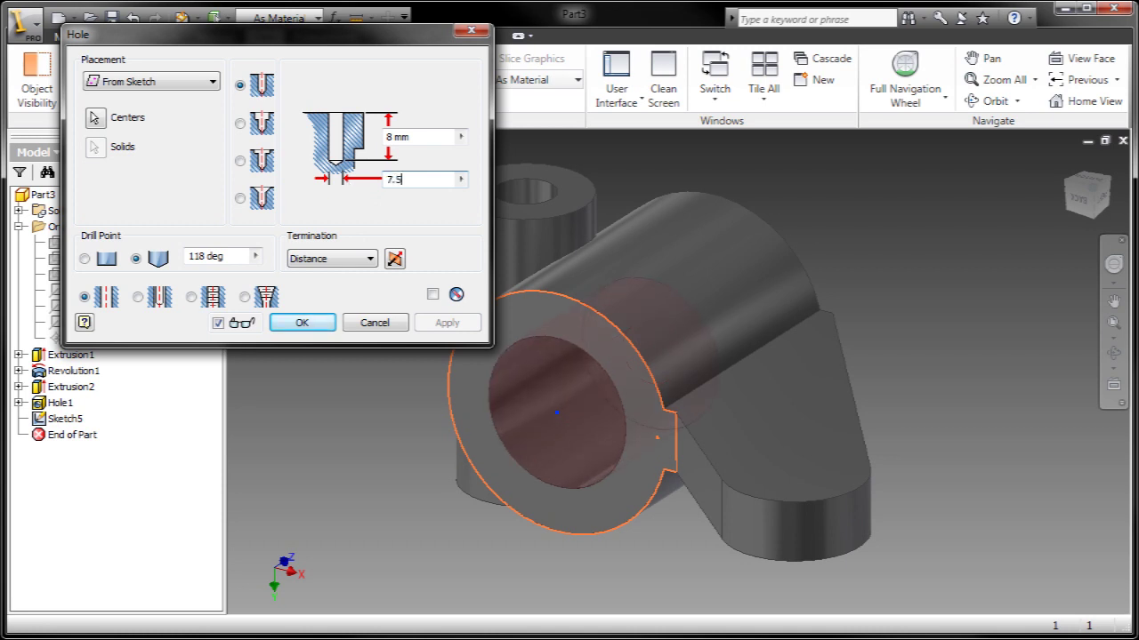
{"action": "left_click", "coordinate": [331, 259]}
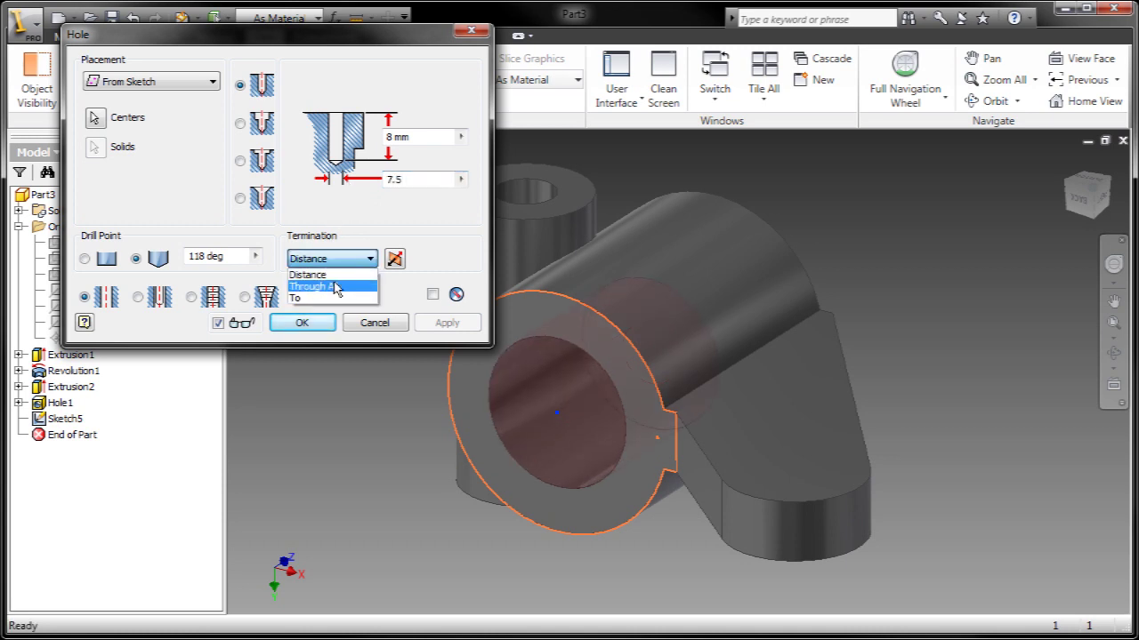
{"action": "left_click", "coordinate": [324, 280]}
{"action": "left_click", "coordinate": [303, 323]}
Step: Create a sketch on the arm's flat face to project its rounded end's centre, and finish it
{"action": "middle_click_drag", "start_coordinate": [364, 391], "coordinate": [679, 437], "text": "shift"}
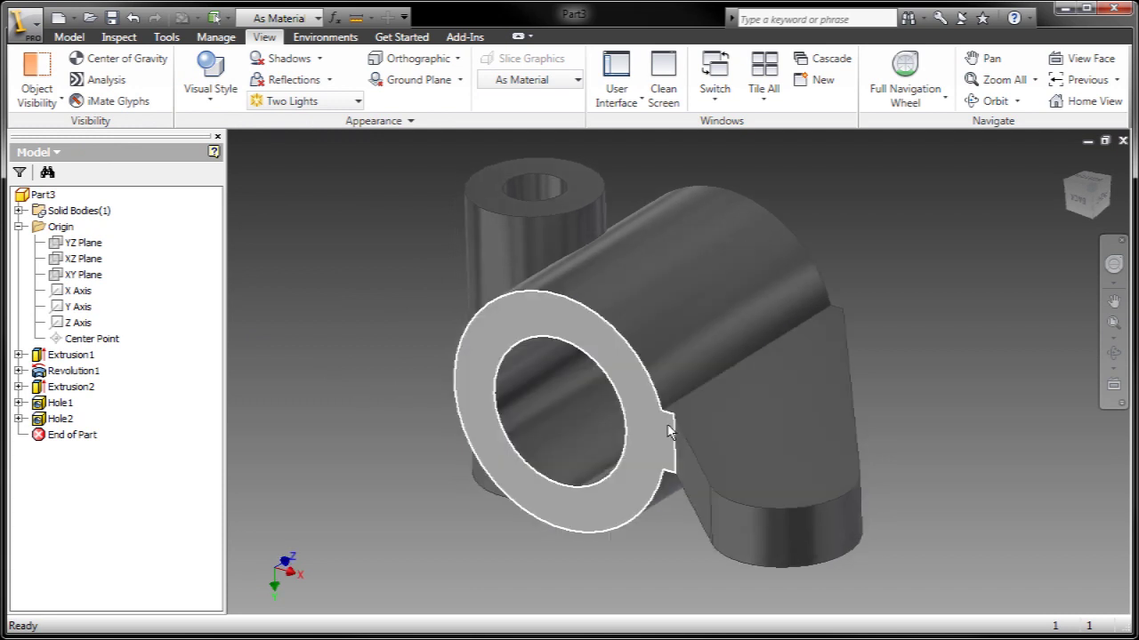
{"action": "left_click", "coordinate": [771, 488]}
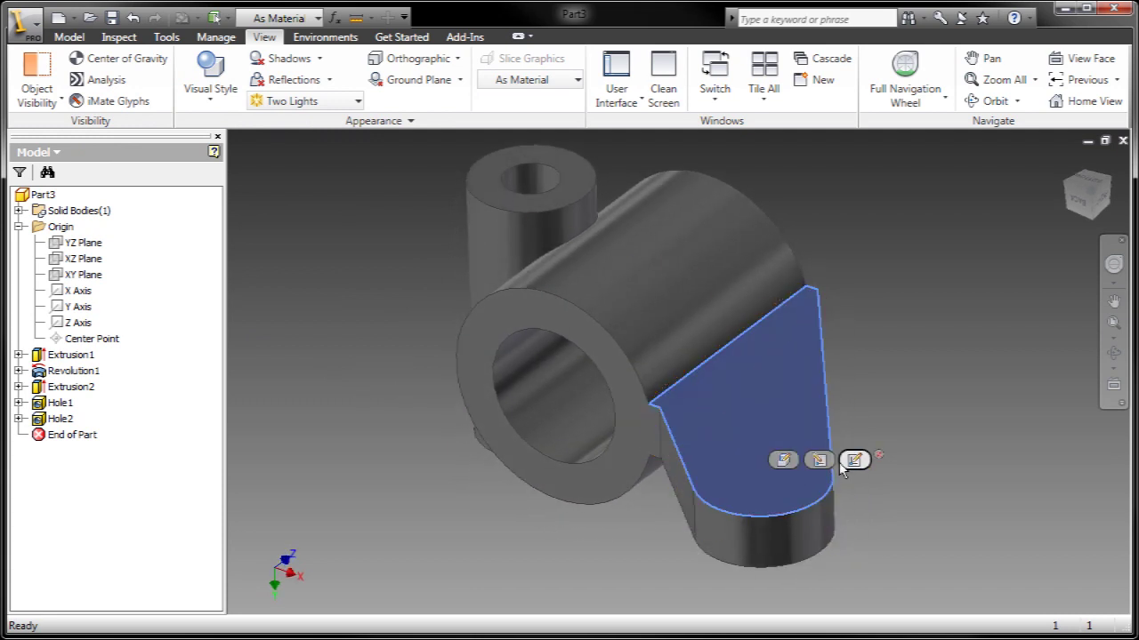
{"action": "left_click", "coordinate": [854, 459]}
{"action": "right_click", "coordinate": [827, 450]}
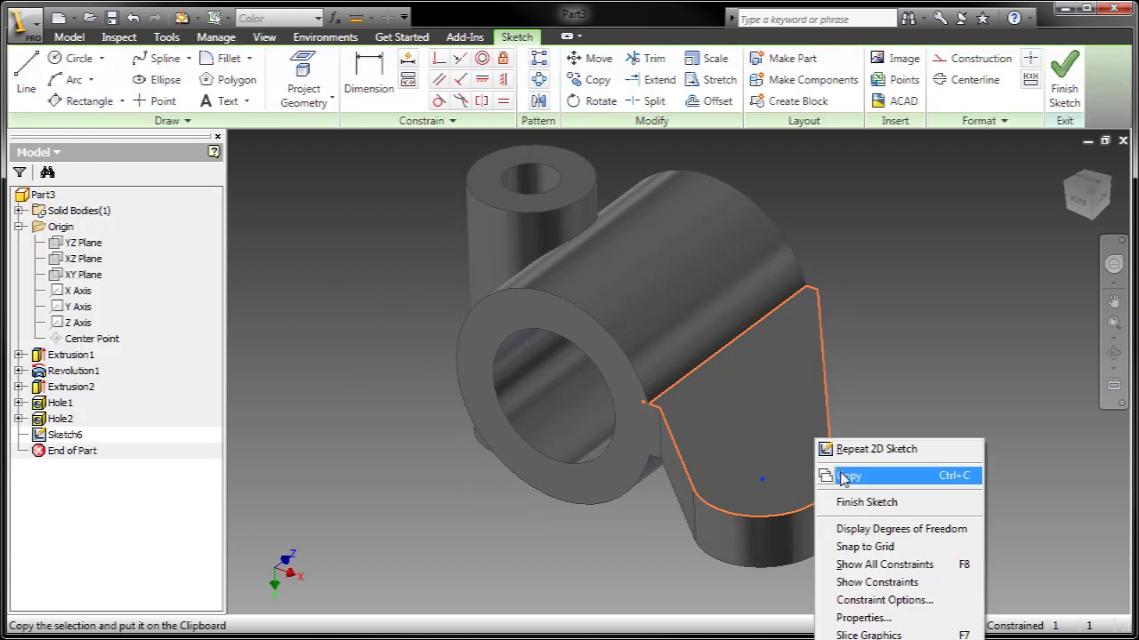
{"action": "left_click", "coordinate": [858, 502]}
Step: Place a tapped ANSI Metric M Profile M4x0.7 hole, 8 mm deep, at the centre of the arm's rounded end
{"action": "left_click", "coordinate": [763, 486]}
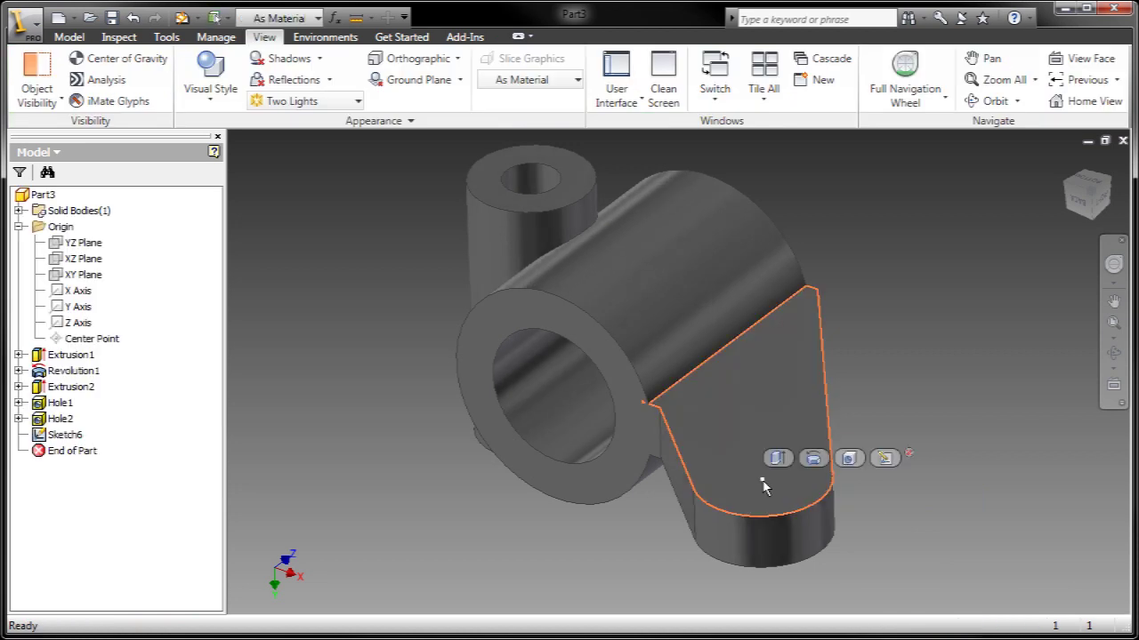
{"action": "left_click", "coordinate": [849, 459]}
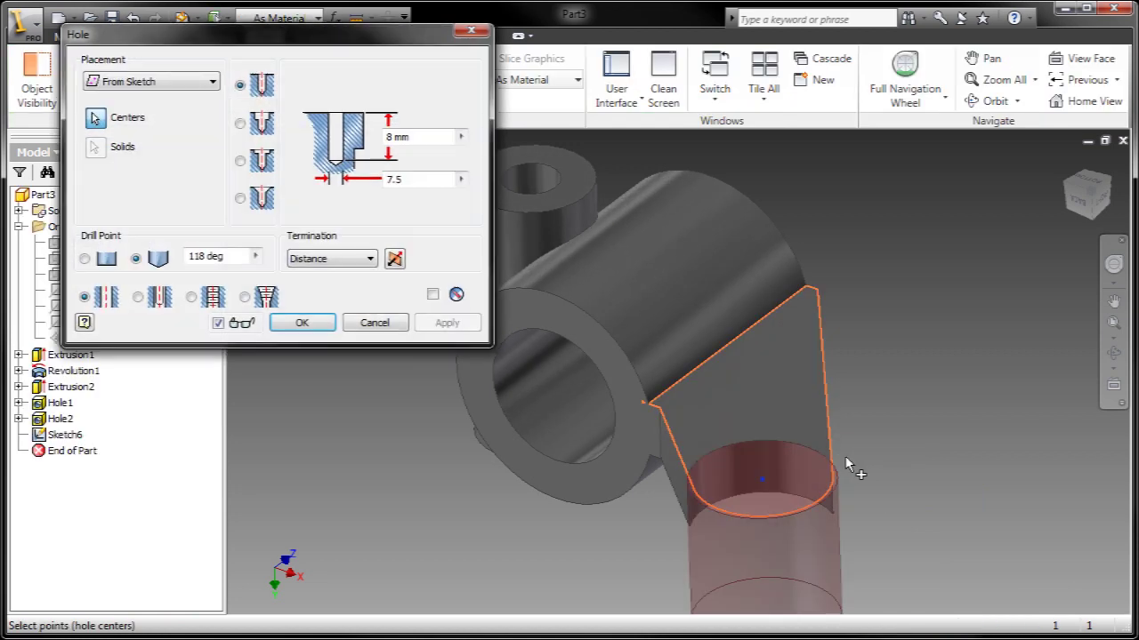
{"action": "left_click", "coordinate": [192, 298]}
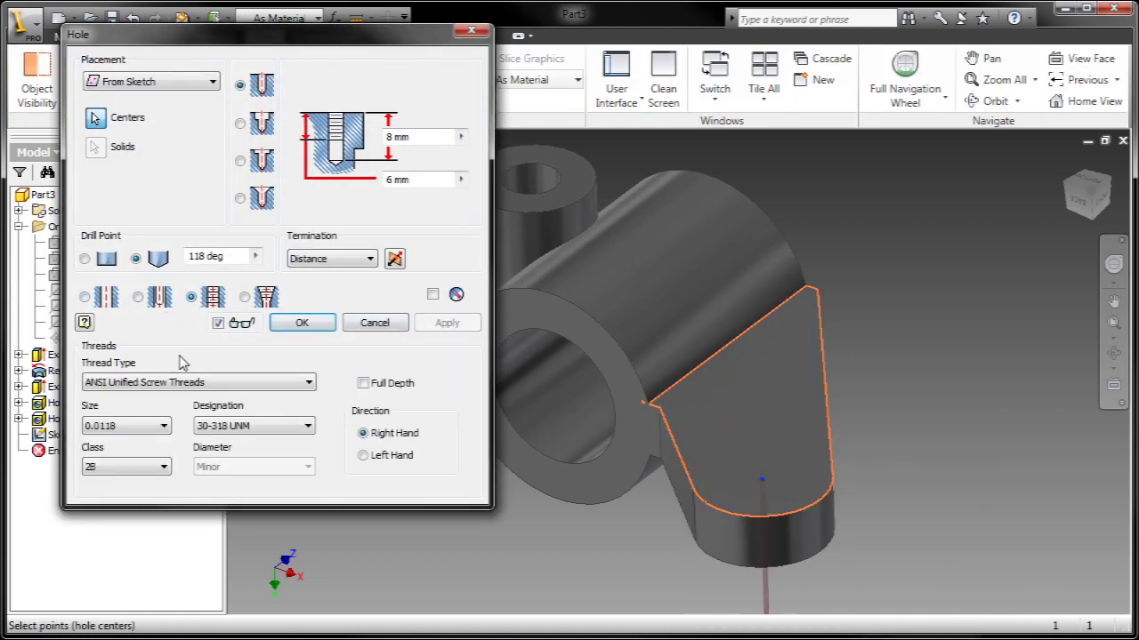
{"action": "left_click", "coordinate": [172, 382]}
{"action": "left_click", "coordinate": [171, 410]}
{"action": "left_click", "coordinate": [163, 426]}
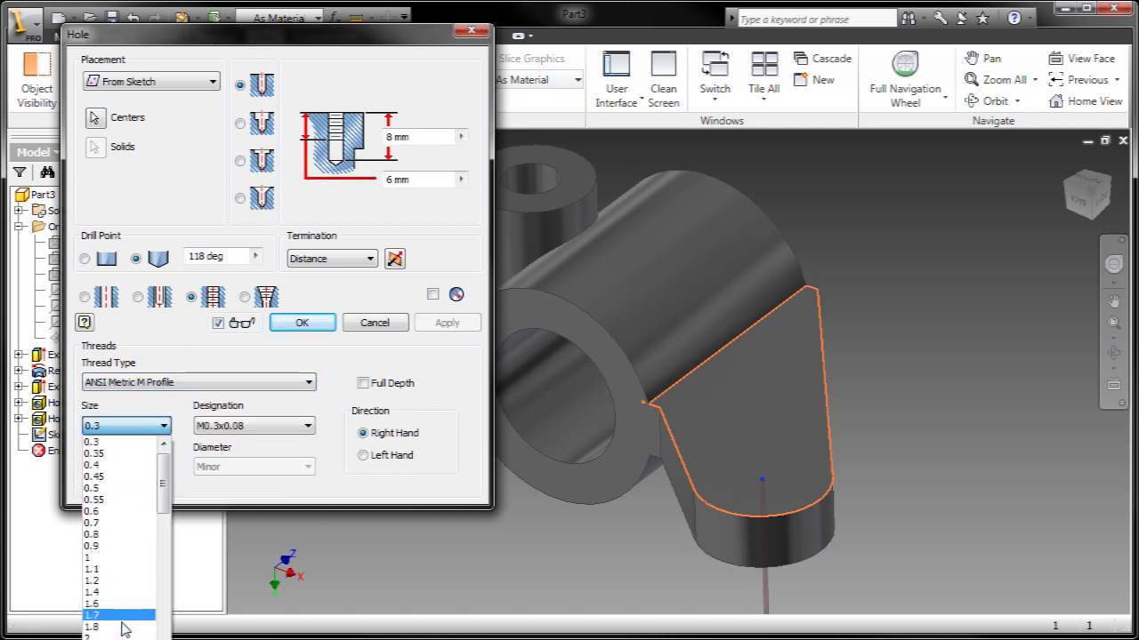
{"action": "scroll", "coordinate": [119, 538], "scroll_direction": "down", "scroll_amount": 4}
{"action": "left_click", "coordinate": [119, 578]}
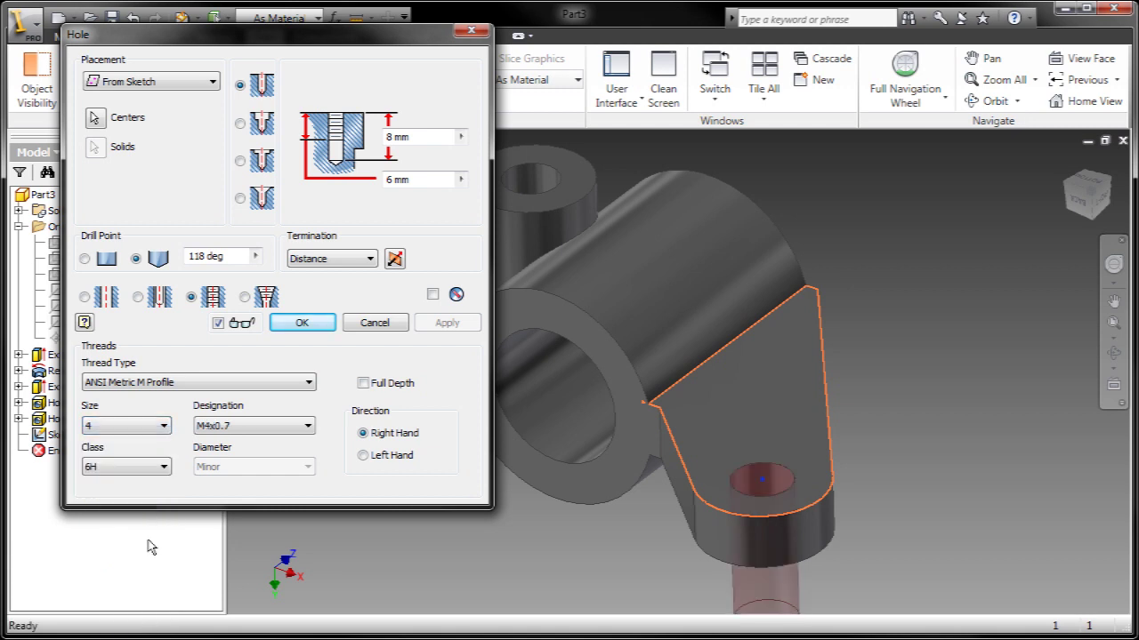
{"action": "left_click", "coordinate": [300, 324]}
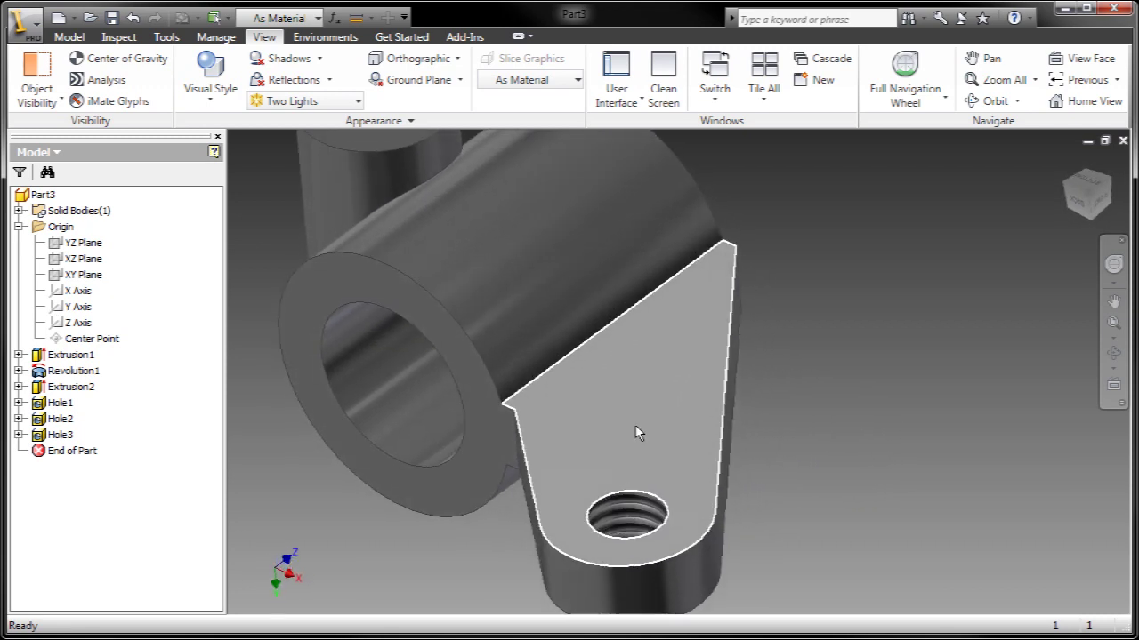
Step: Edit the arm's extrusion sketch, set the short edge beside the cylinder to 2 mm, and finish the sketch
{"action": "left_click", "coordinate": [635, 432]}
{"action": "left_click", "coordinate": [688, 404]}
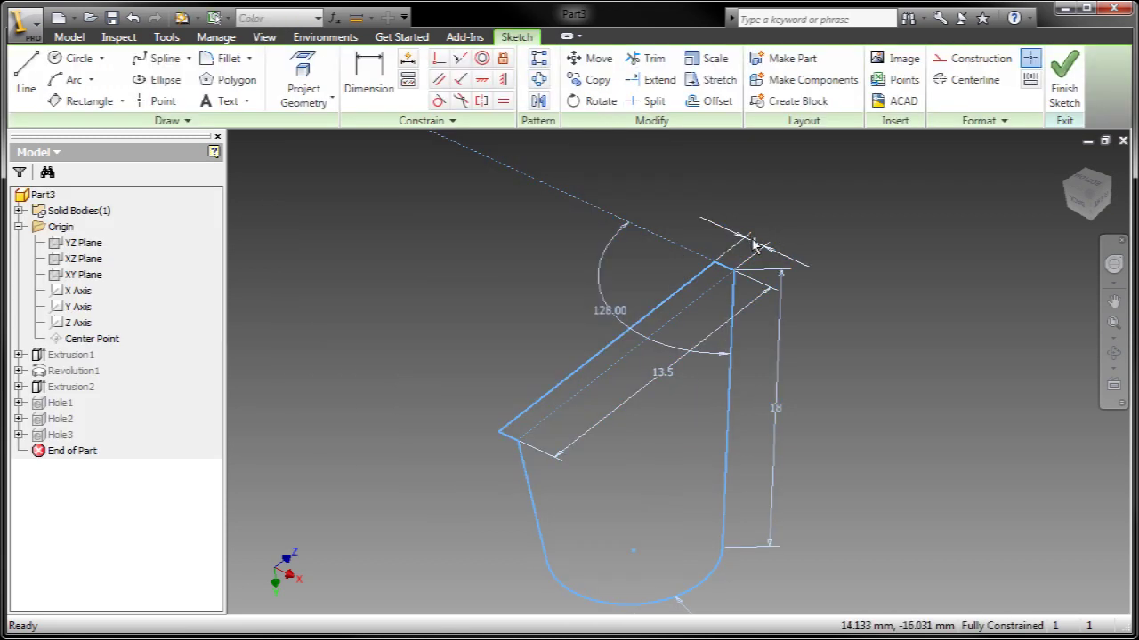
{"action": "double_click", "coordinate": [753, 244]}
{"action": "type", "text": "2"}
{"action": "key", "text": "Return"}
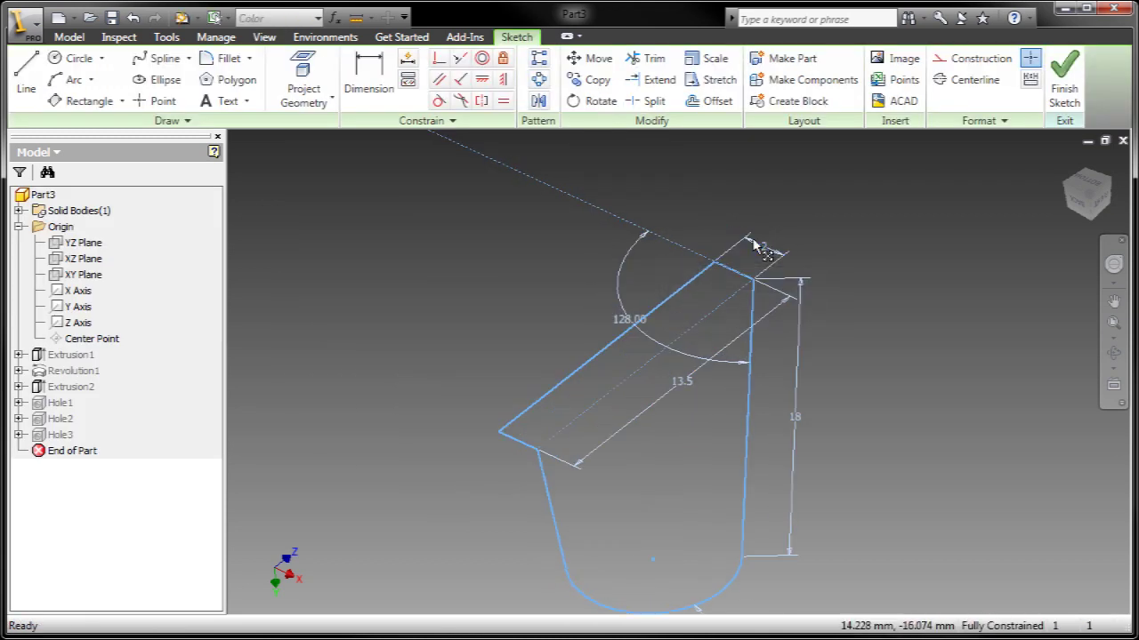
{"action": "left_click", "coordinate": [1064, 80]}
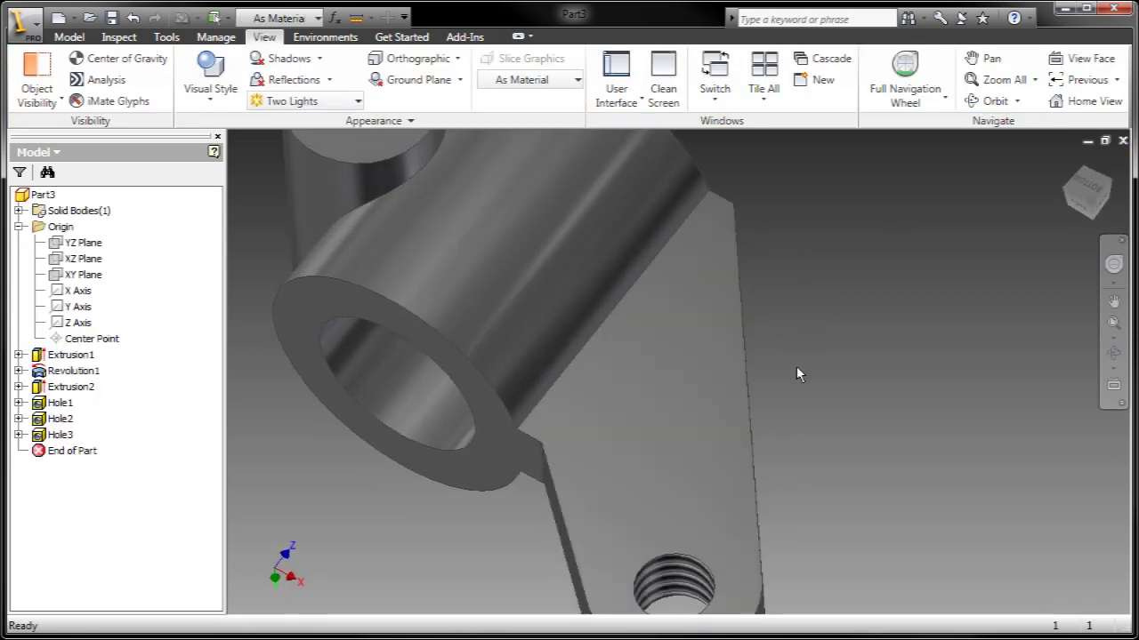
Step: Start a sketch on the arm's flat face and convert all its projected edges to construction geometry
{"action": "left_click", "coordinate": [712, 401]}
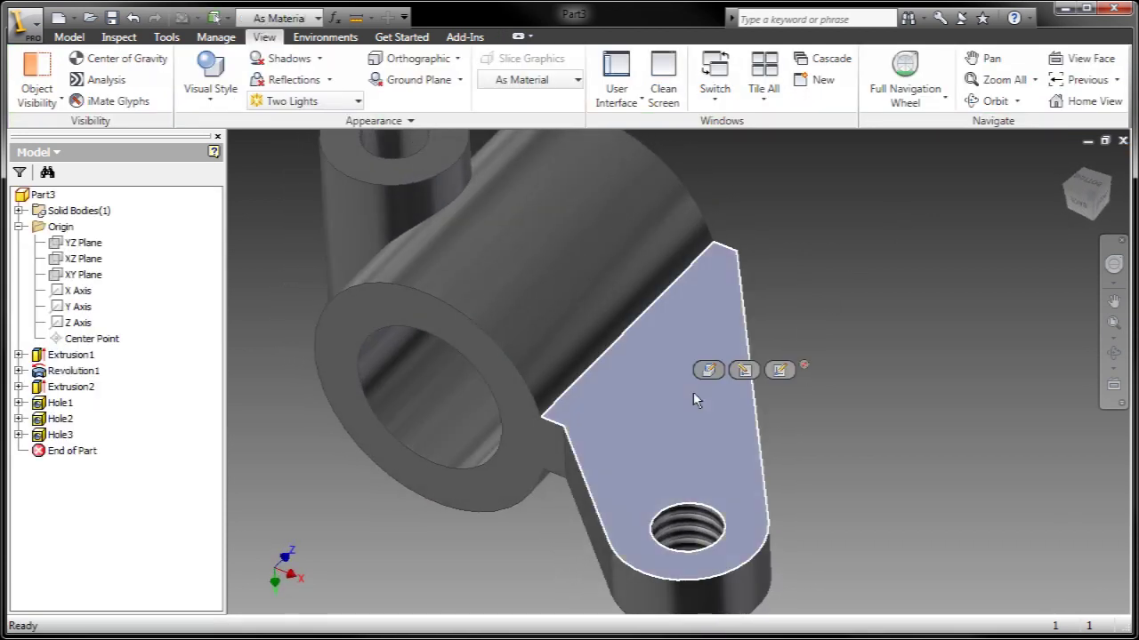
{"action": "left_click", "coordinate": [765, 379]}
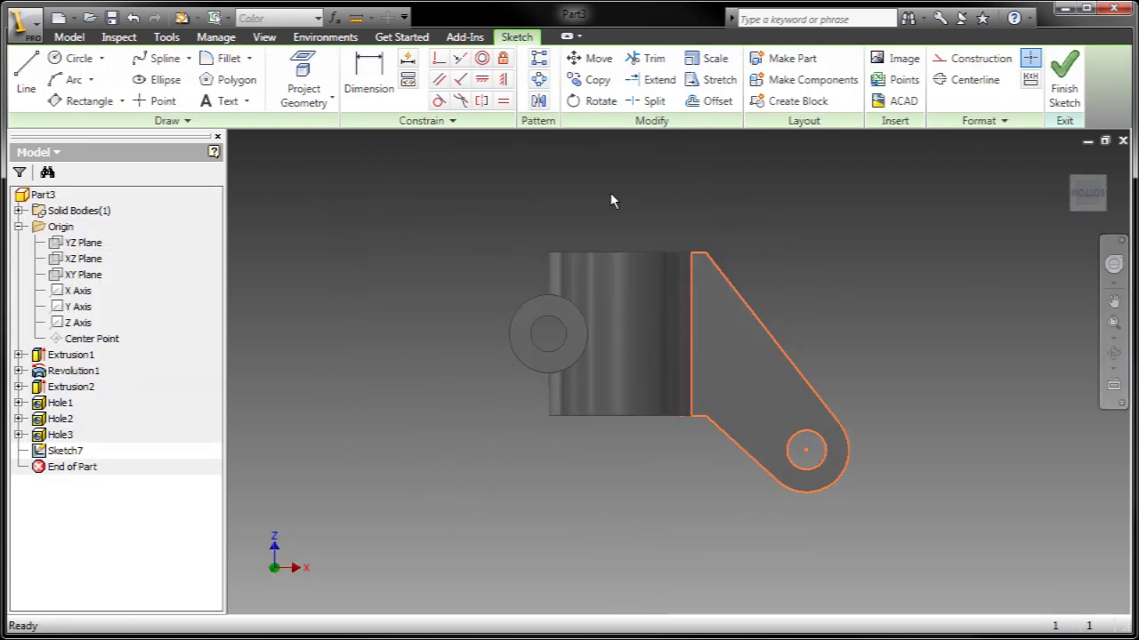
{"action": "mouse_move", "coordinate": [647, 185]}
{"action": "left_mouse_down"}
{"action": "mouse_move", "coordinate": [967, 525]}
{"action": "mouse_move", "coordinate": [990, 590]}
{"action": "left_mouse_up"}
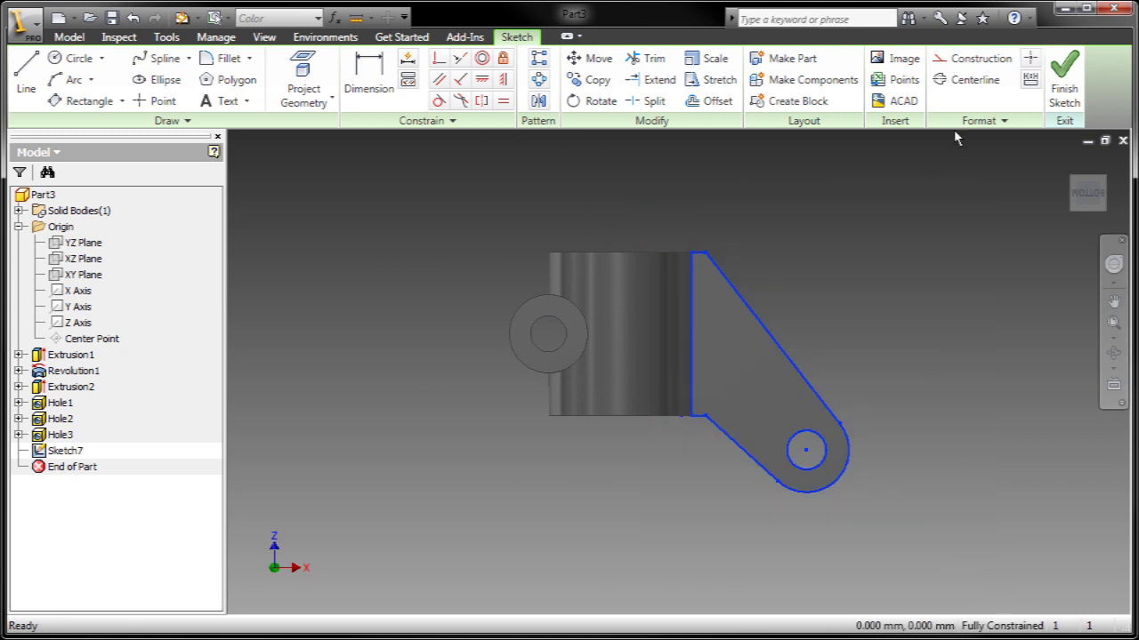
{"action": "left_click", "coordinate": [943, 58]}
Step: Draw a closed four-sided profile inside the arm, its long sloped sides parallel to the arm's edges and the lower one about 5.2 mm long
{"action": "scroll", "coordinate": [707, 350], "scroll_direction": "down", "scroll_amount": 3}
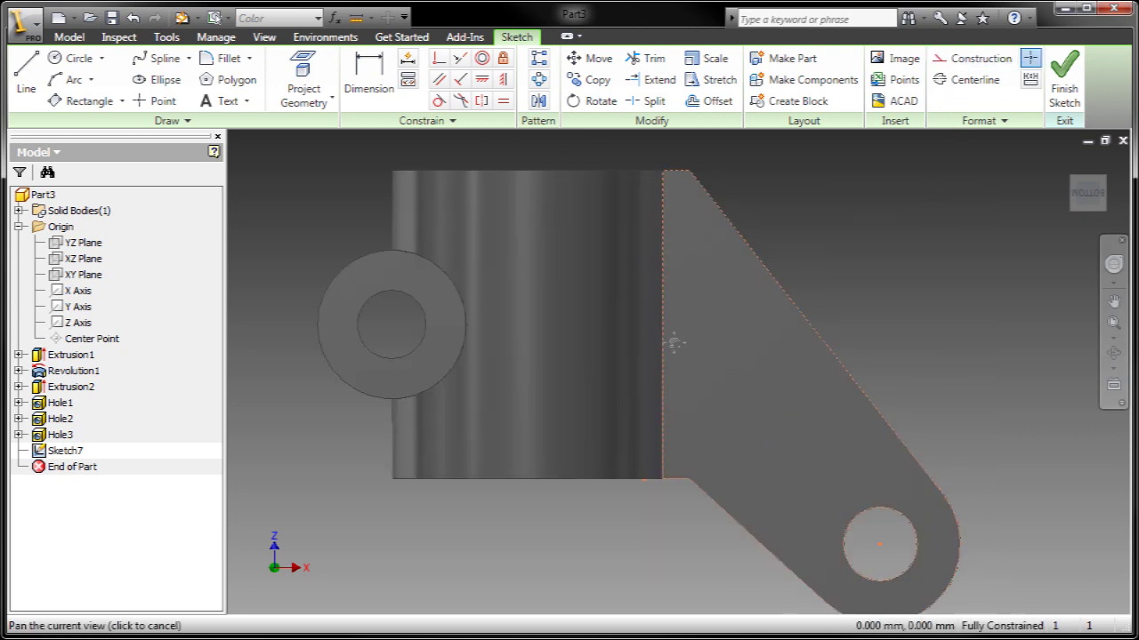
{"action": "key", "text": "l"}
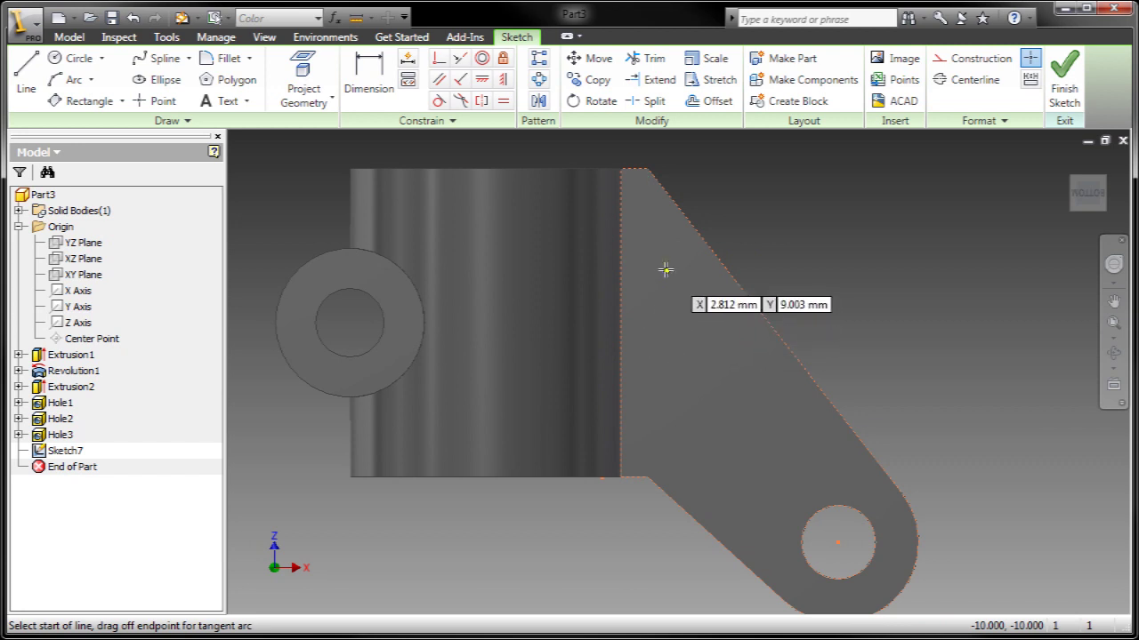
{"action": "left_click", "coordinate": [665, 253]}
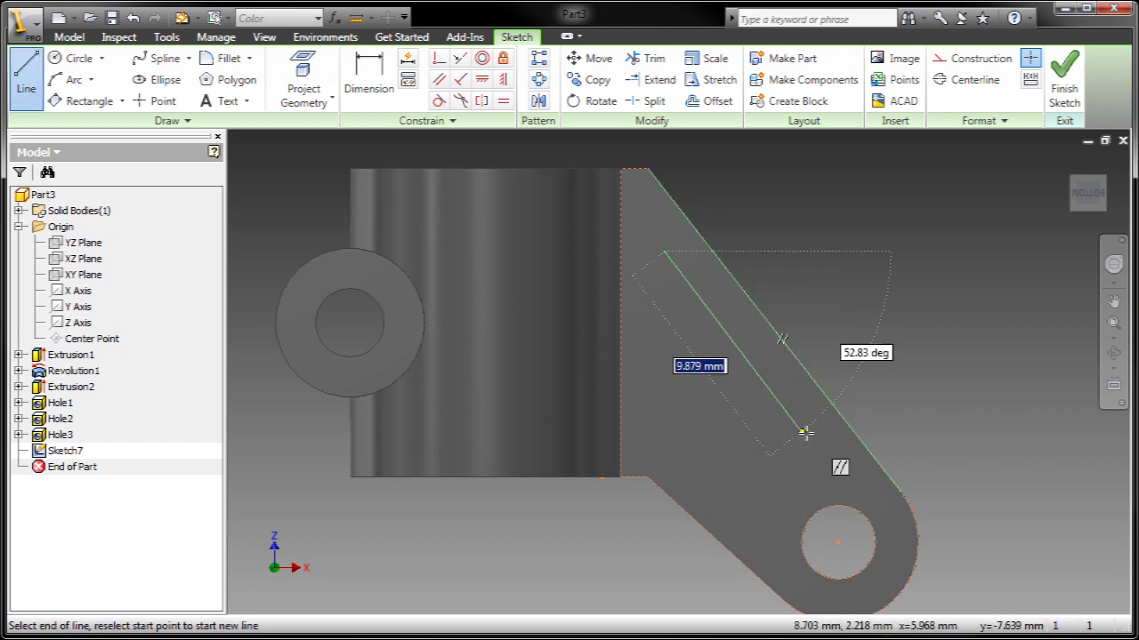
{"action": "left_click", "coordinate": [828, 461]}
{"action": "left_click", "coordinate": [769, 539]}
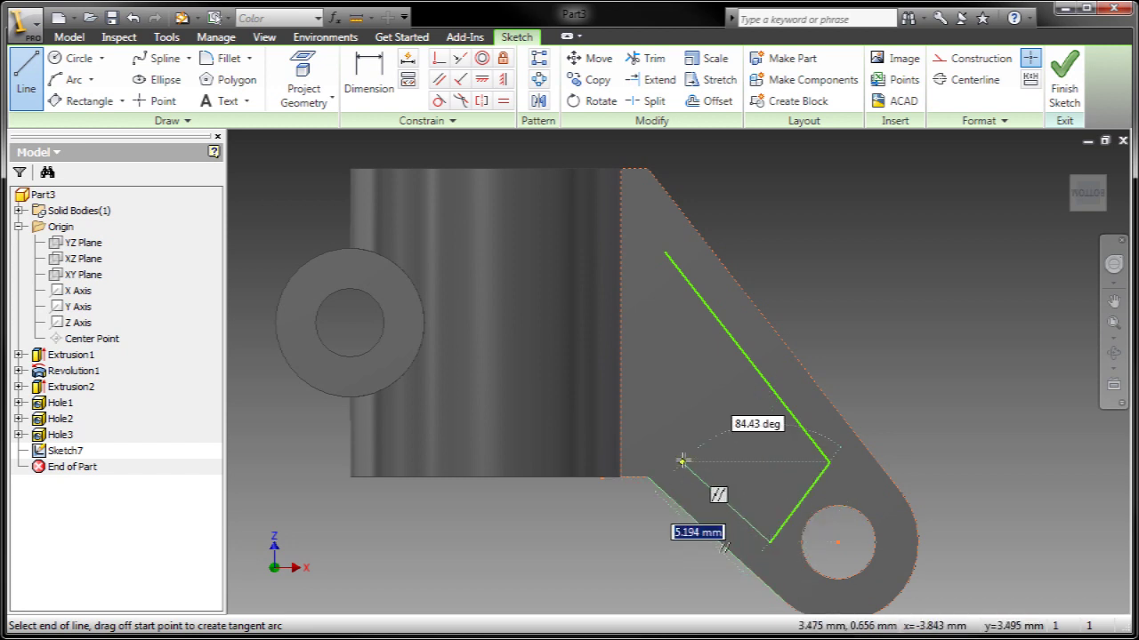
{"action": "left_click", "coordinate": [682, 461]}
{"action": "right_click", "coordinate": [683, 464]}
{"action": "left_click", "coordinate": [716, 507]}
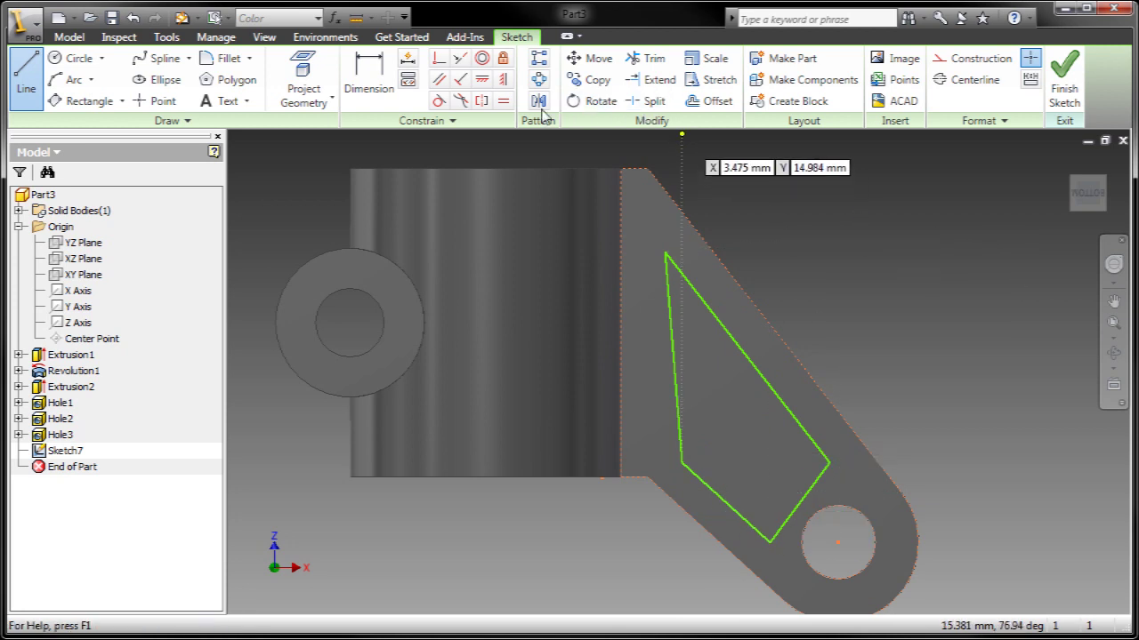
Step: Constrain the profile's near-vertical side parallel to the arm's edge along the large cylinder
{"action": "left_click", "coordinate": [438, 79]}
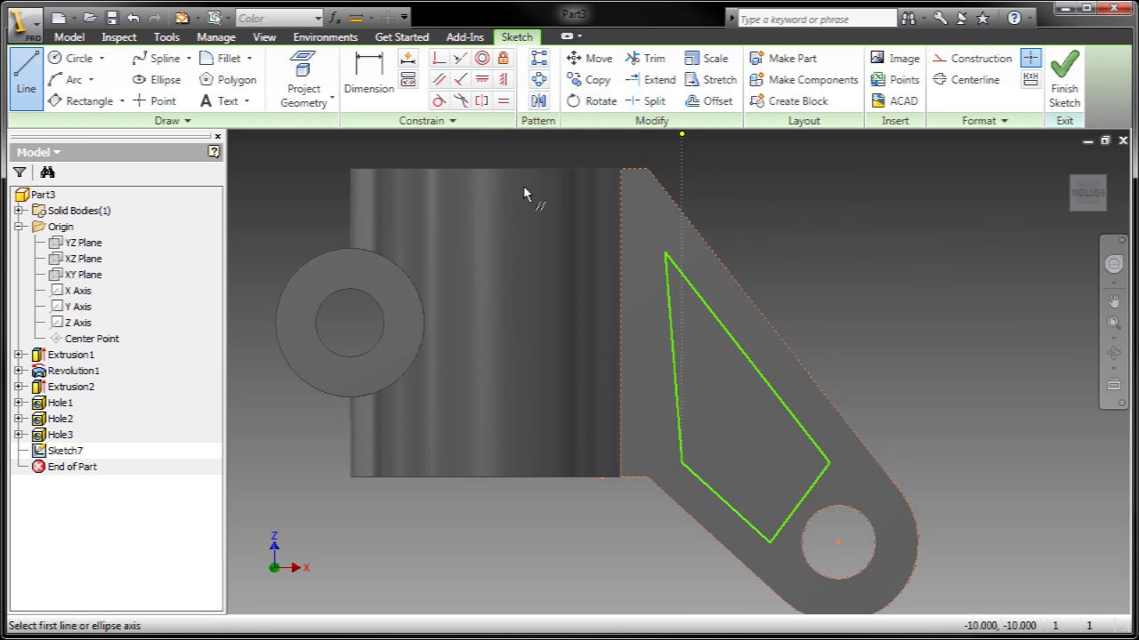
{"action": "left_click", "coordinate": [672, 317]}
{"action": "left_click", "coordinate": [621, 316]}
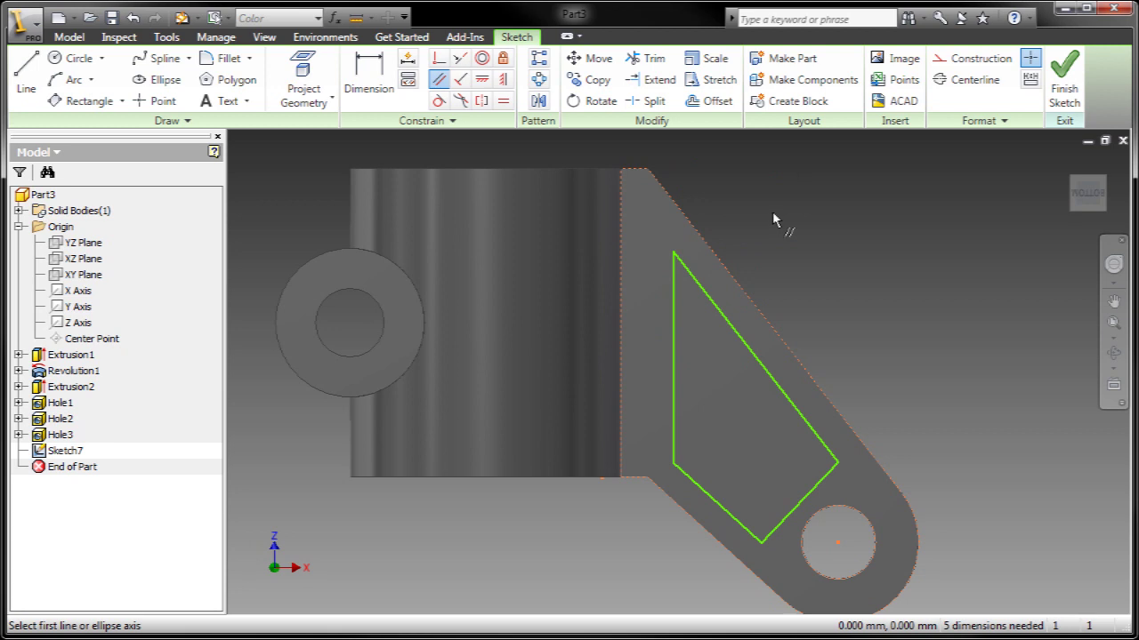
Step: Offset the threaded hole's projected circle outward to reach the profile's corner nearest the hole
{"action": "middle_click_drag", "start_coordinate": [782, 221], "coordinate": [765, 193]}
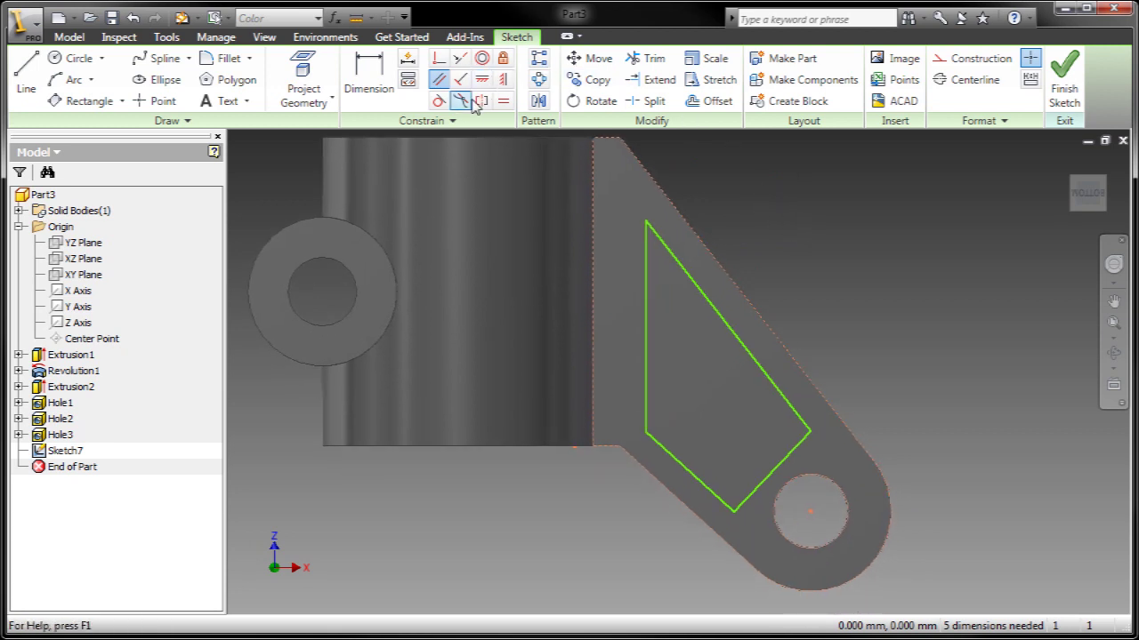
{"action": "left_click", "coordinate": [710, 101]}
{"action": "left_click", "coordinate": [830, 490]}
{"action": "left_click", "coordinate": [806, 436]}
{"action": "right_click", "coordinate": [713, 381]}
{"action": "left_click", "coordinate": [726, 389]}
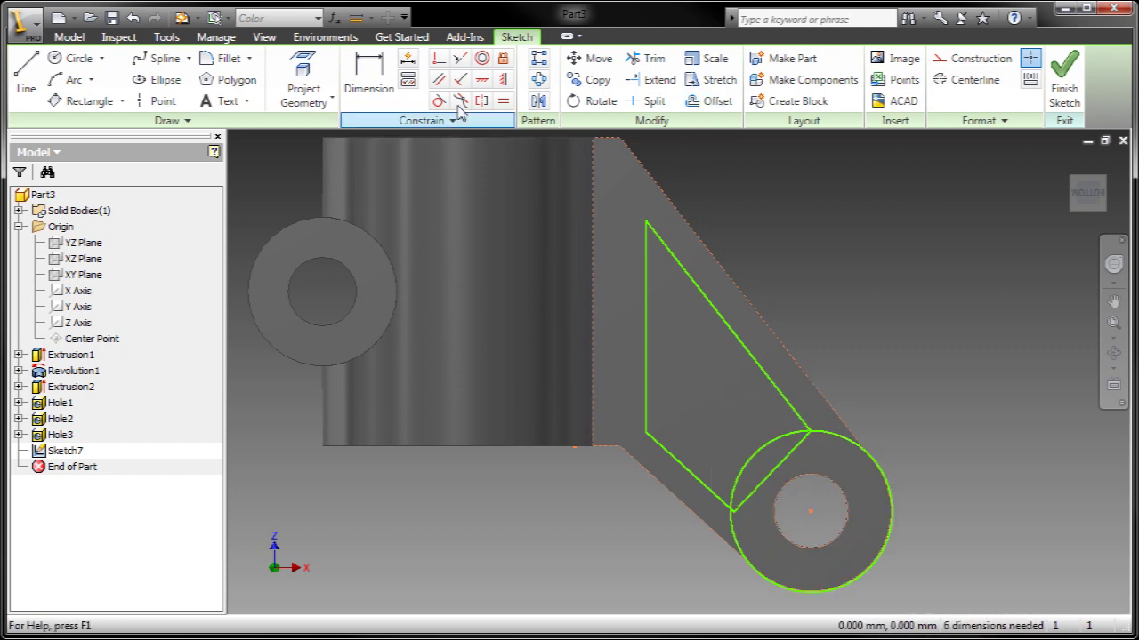
Step: Constrain the two profile corners nearest the threaded hole coincident with the offset circle
{"action": "left_click", "coordinate": [438, 57]}
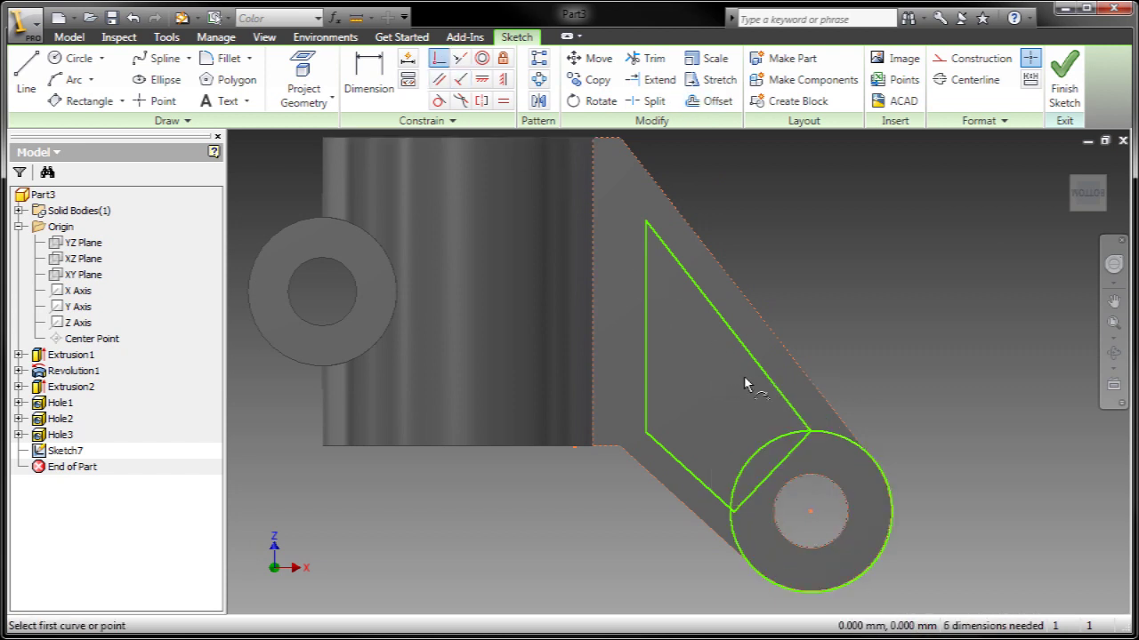
{"action": "left_click", "coordinate": [812, 436]}
{"action": "left_click", "coordinate": [807, 442]}
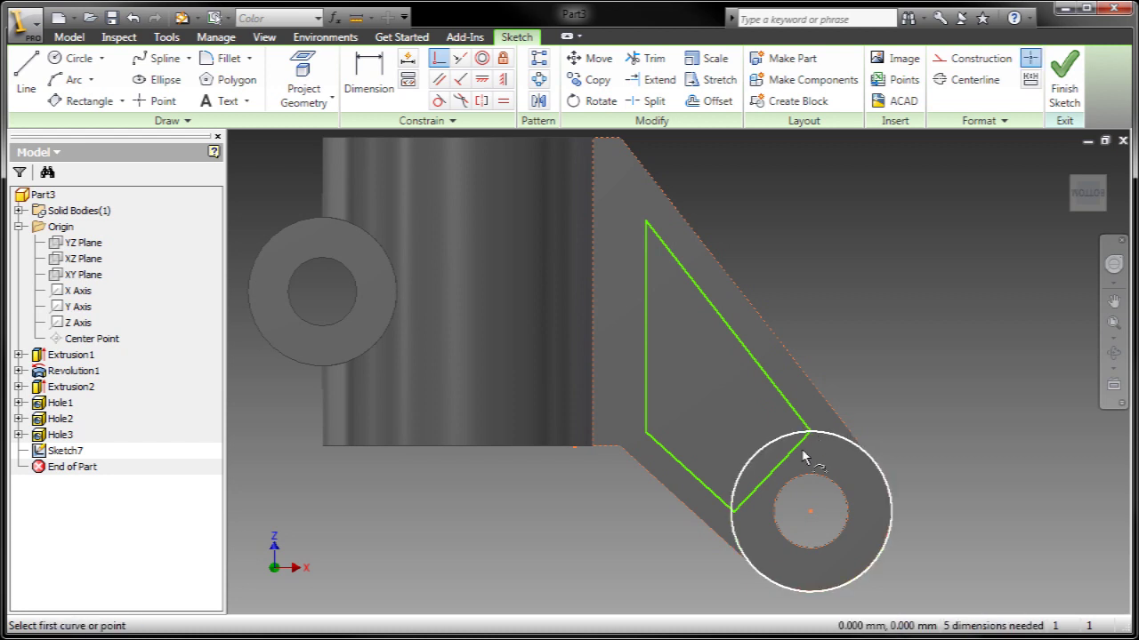
{"action": "left_click", "coordinate": [735, 514]}
{"action": "left_click", "coordinate": [737, 526]}
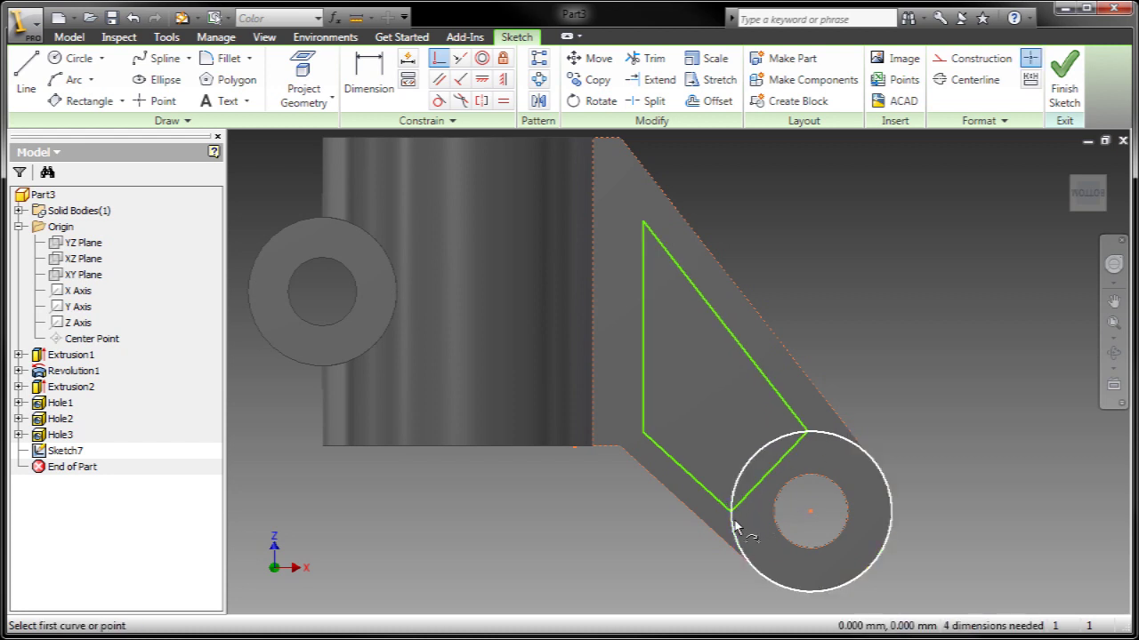
{"action": "right_click", "coordinate": [612, 514]}
{"action": "left_click", "coordinate": [625, 518]}
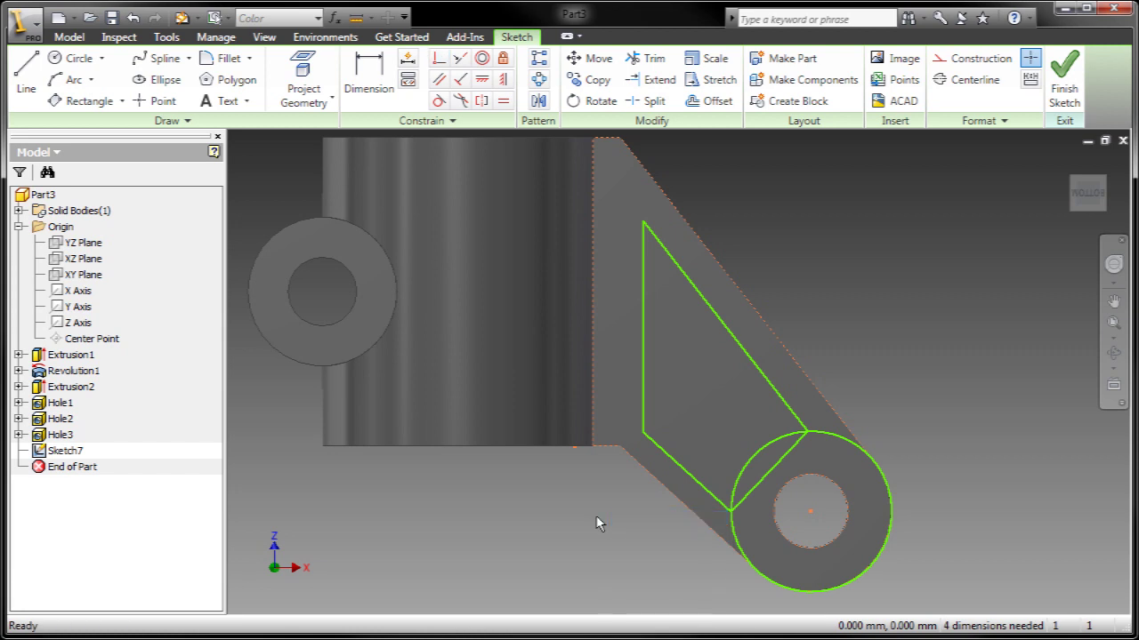
Step: Dimension the profile's long sloped side 2 mm from the arm's parallel outer edge, naming the parameter Offset
{"action": "right_click", "coordinate": [864, 216]}
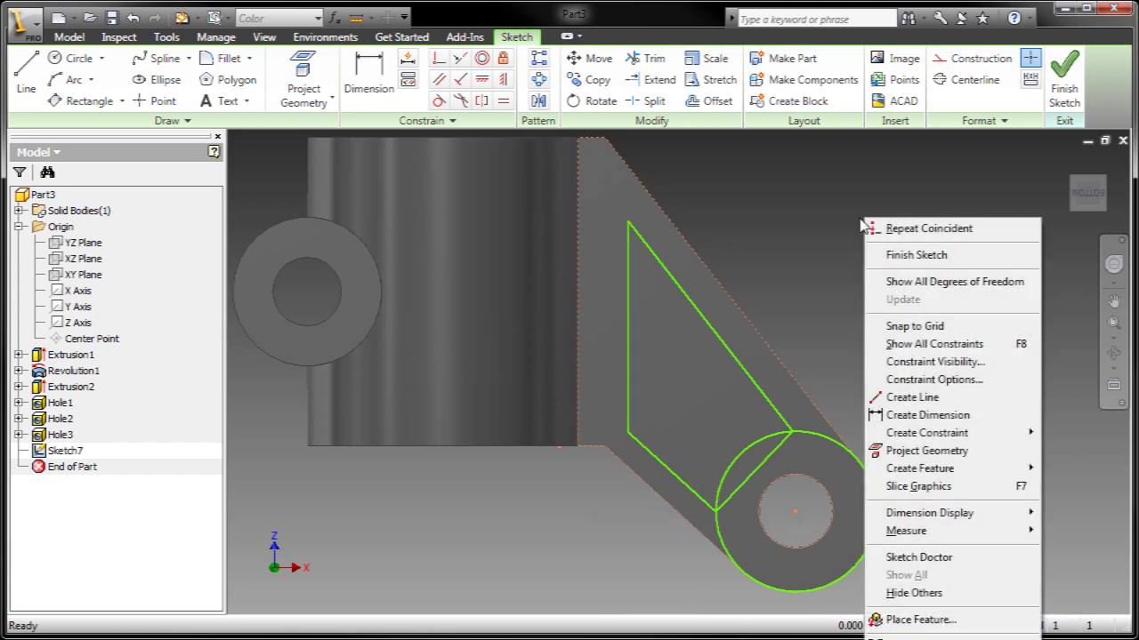
{"action": "left_click", "coordinate": [928, 415]}
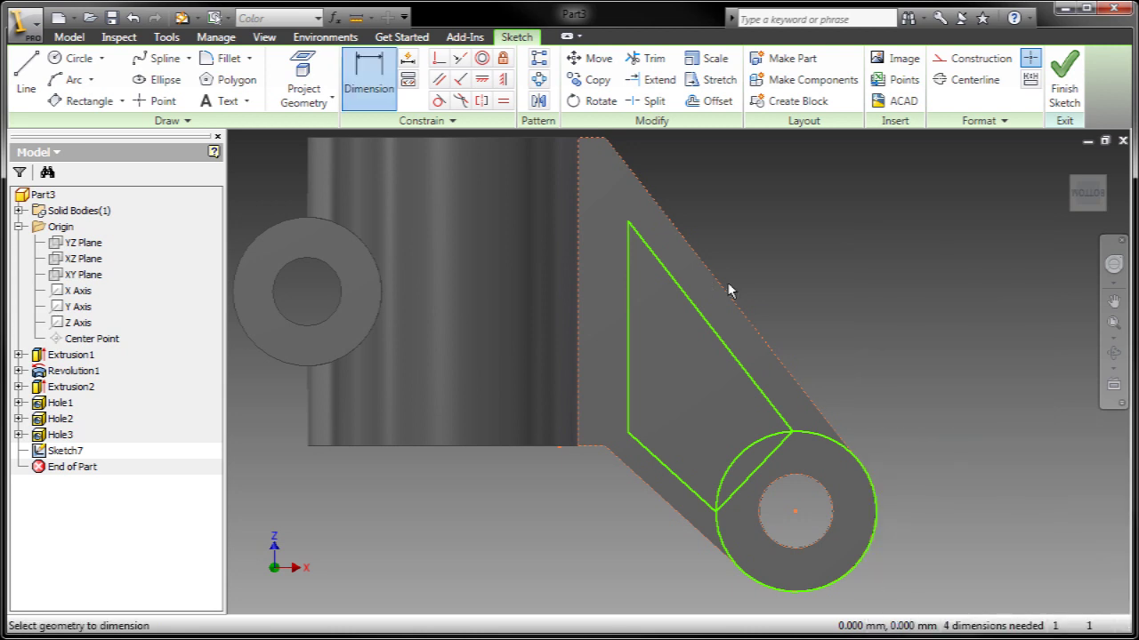
{"action": "left_click", "coordinate": [706, 320]}
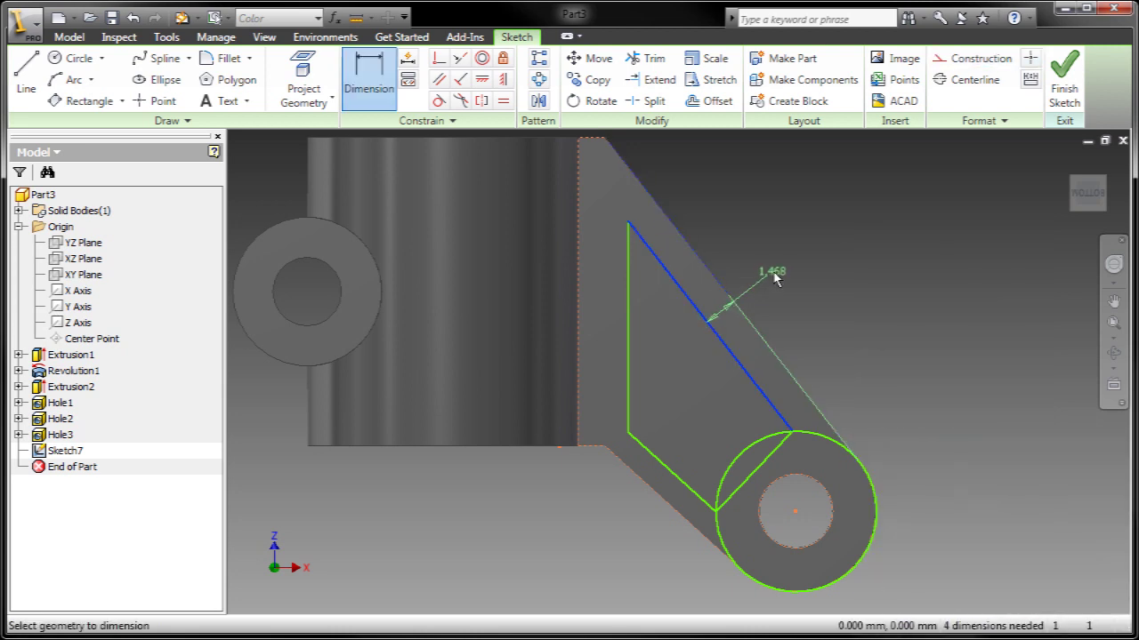
{"action": "left_click", "coordinate": [774, 279]}
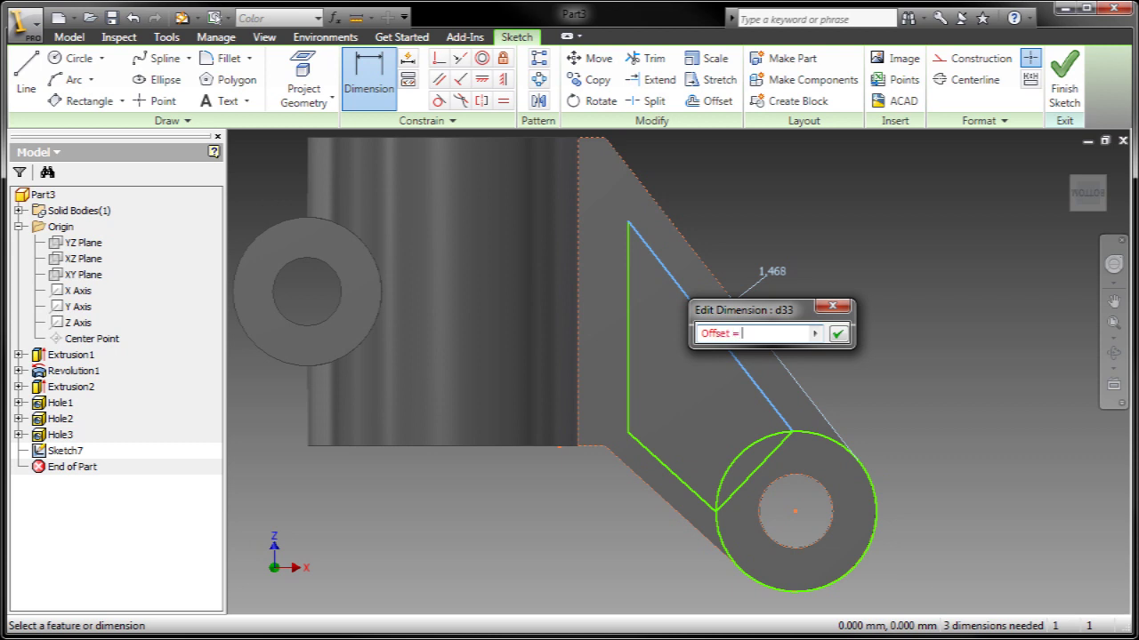
{"action": "type", "text": "2"}
{"action": "key", "text": "Return"}
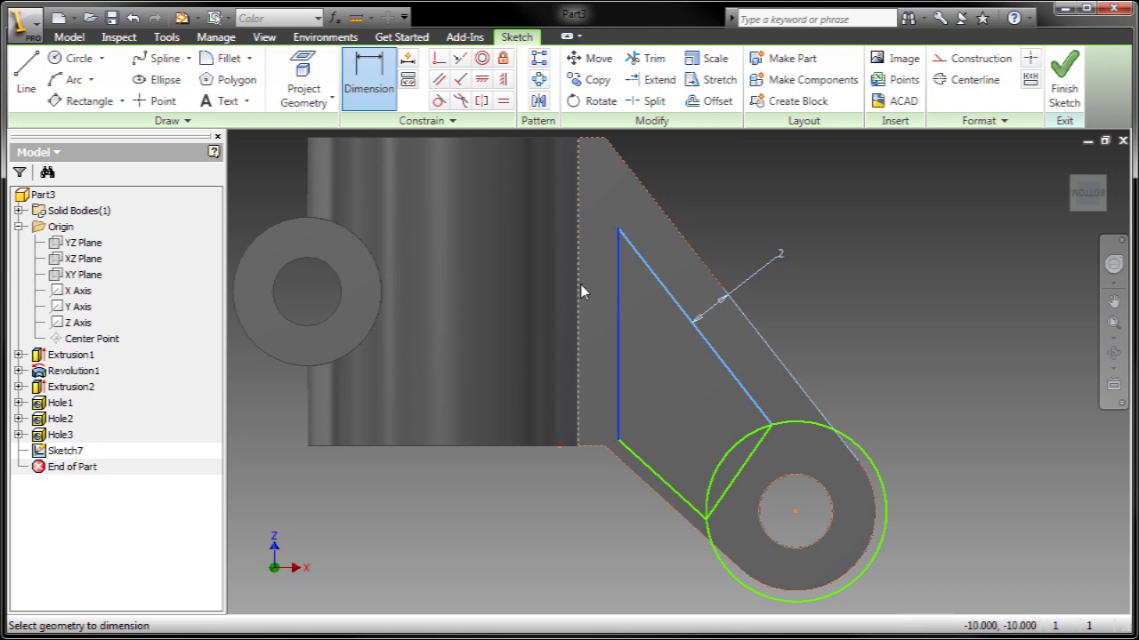
Step: Dimension the gap between the profile's vertical side and the arm's edge along the large cylinder, equal to the Offset parameter
{"action": "left_click", "coordinate": [689, 179]}
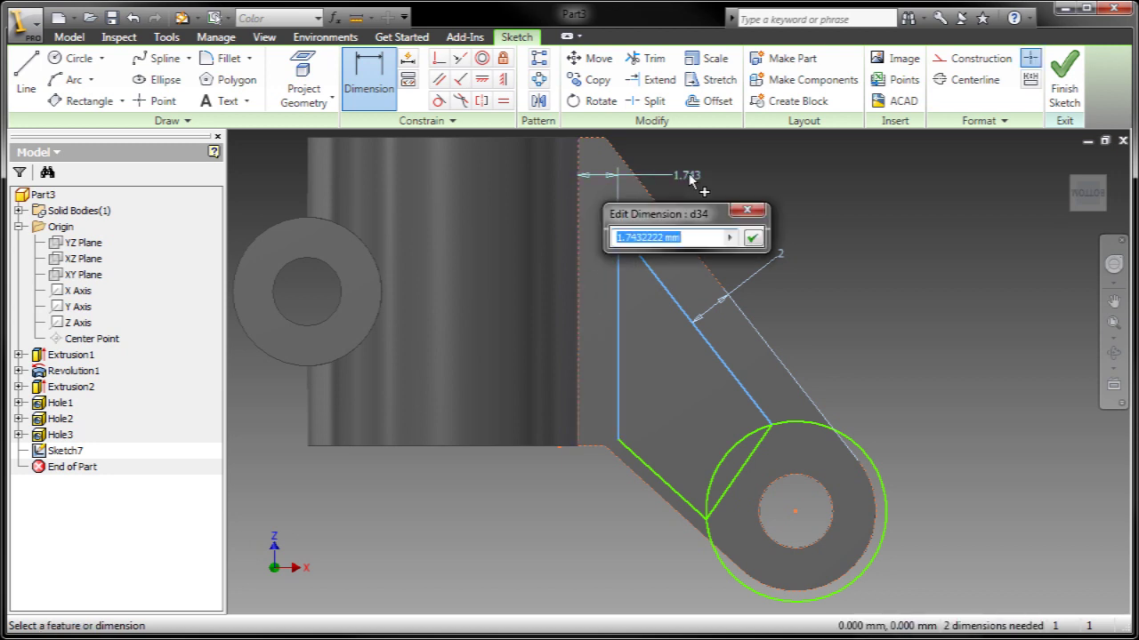
{"action": "type", "text": "Offset"}
{"action": "key", "text": "Return"}
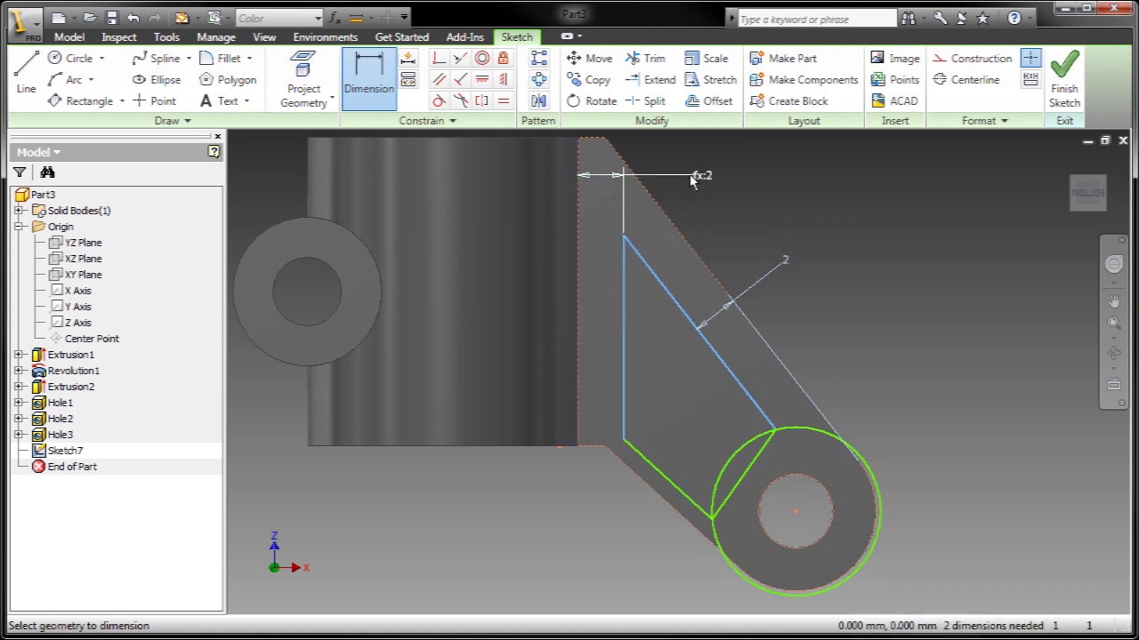
Step: Dimension the lower sloped side from the arm's lower edge and the offset circle from the hole, both linked to the 2 mm dimension
{"action": "left_click", "coordinate": [644, 472]}
{"action": "left_click", "coordinate": [649, 424]}
{"action": "left_click", "coordinate": [785, 262]}
{"action": "left_click", "coordinate": [676, 570]}
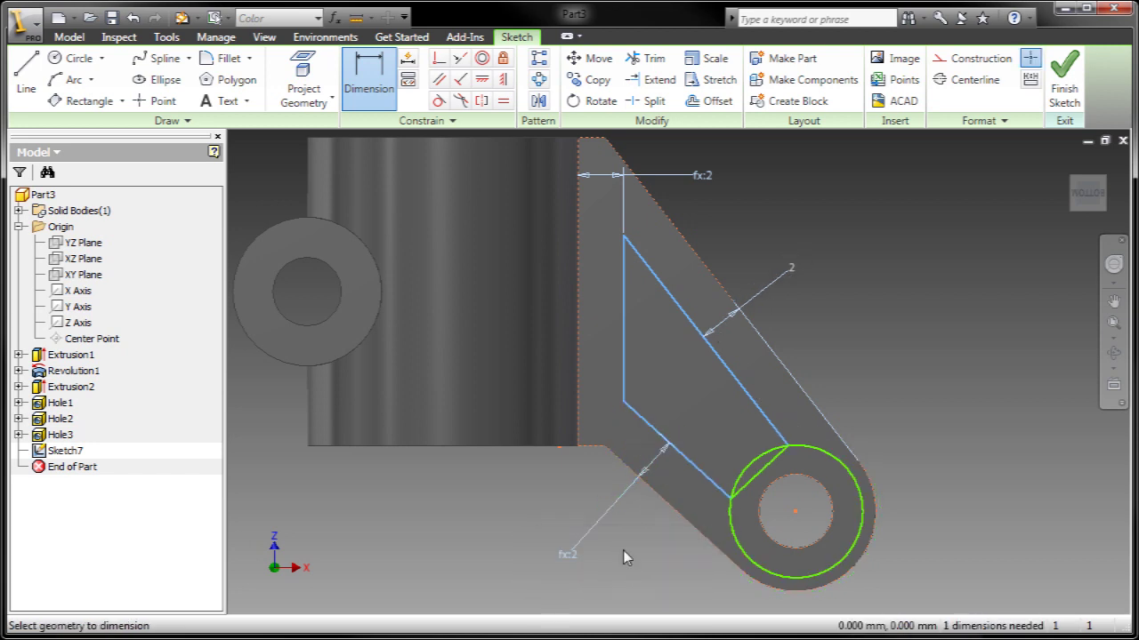
{"action": "right_click", "coordinate": [884, 305]}
{"action": "left_click", "coordinate": [893, 309]}
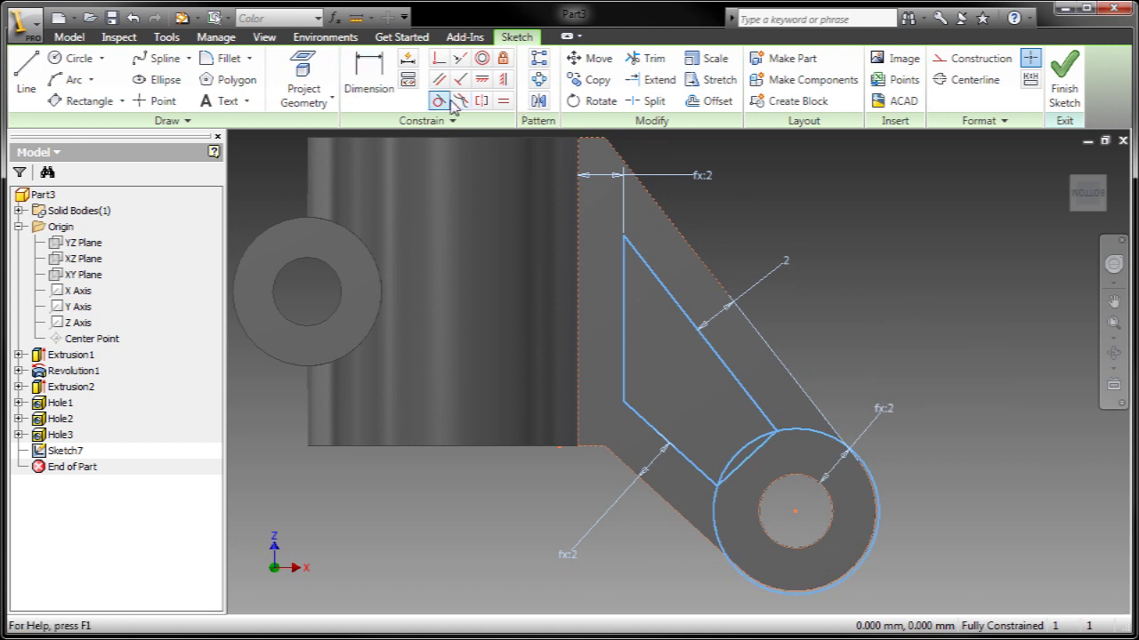
Step: Trim away the profile's straight side near the hole and the circle portions beside the arc that closes the profile
{"action": "left_click", "coordinate": [750, 458]}
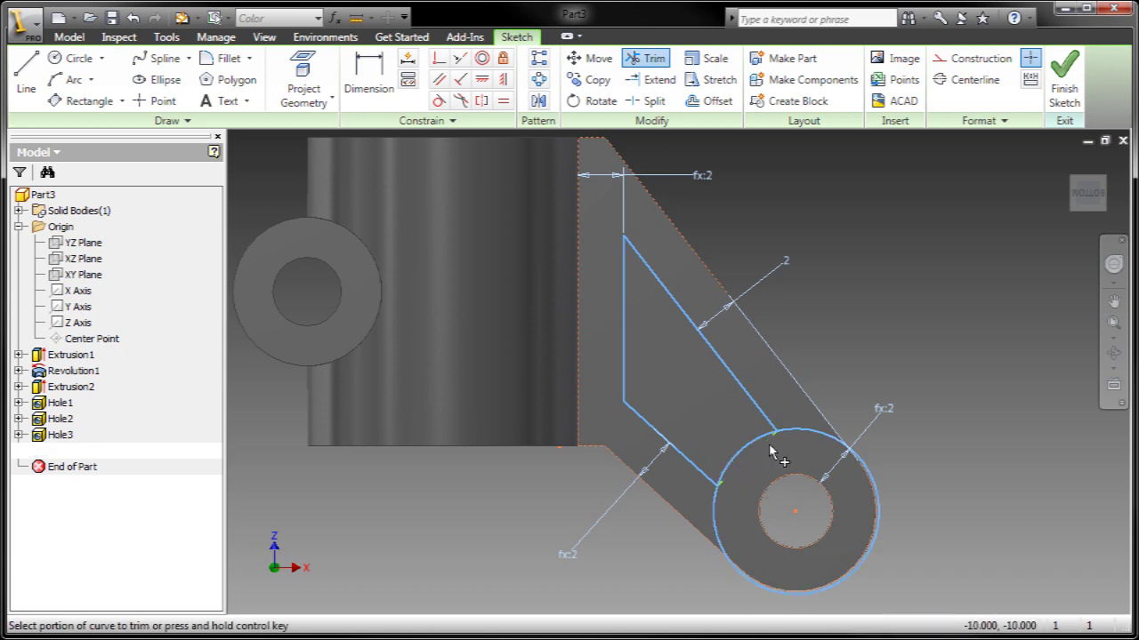
{"action": "left_click", "coordinate": [809, 435]}
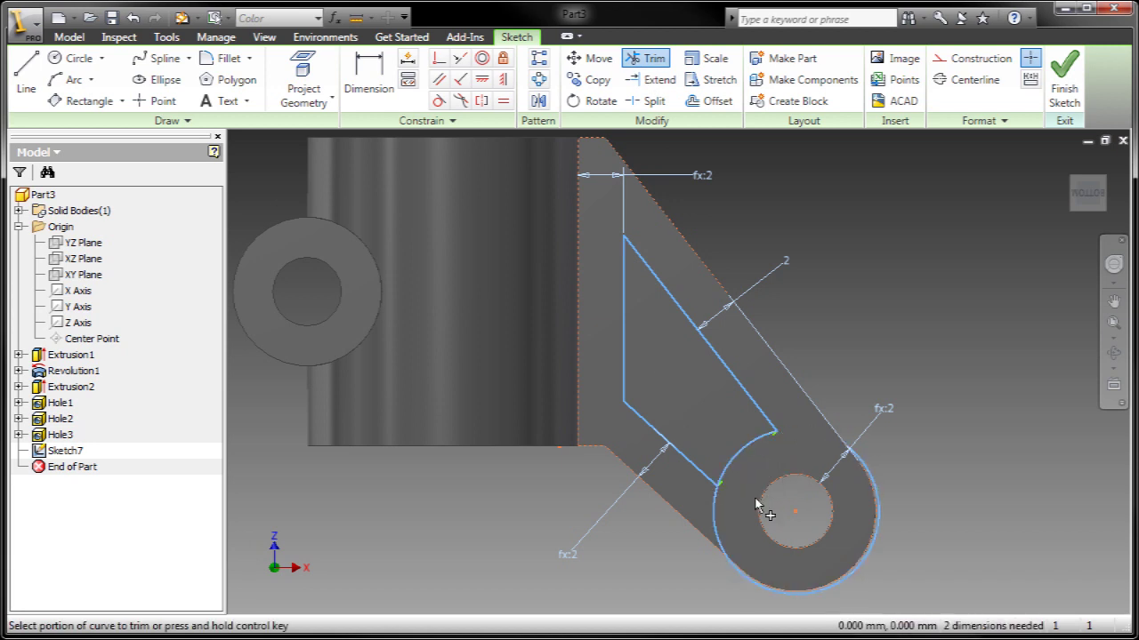
{"action": "left_click", "coordinate": [719, 526]}
{"action": "scroll", "coordinate": [699, 530], "scroll_direction": "down", "scroll_amount": 5}
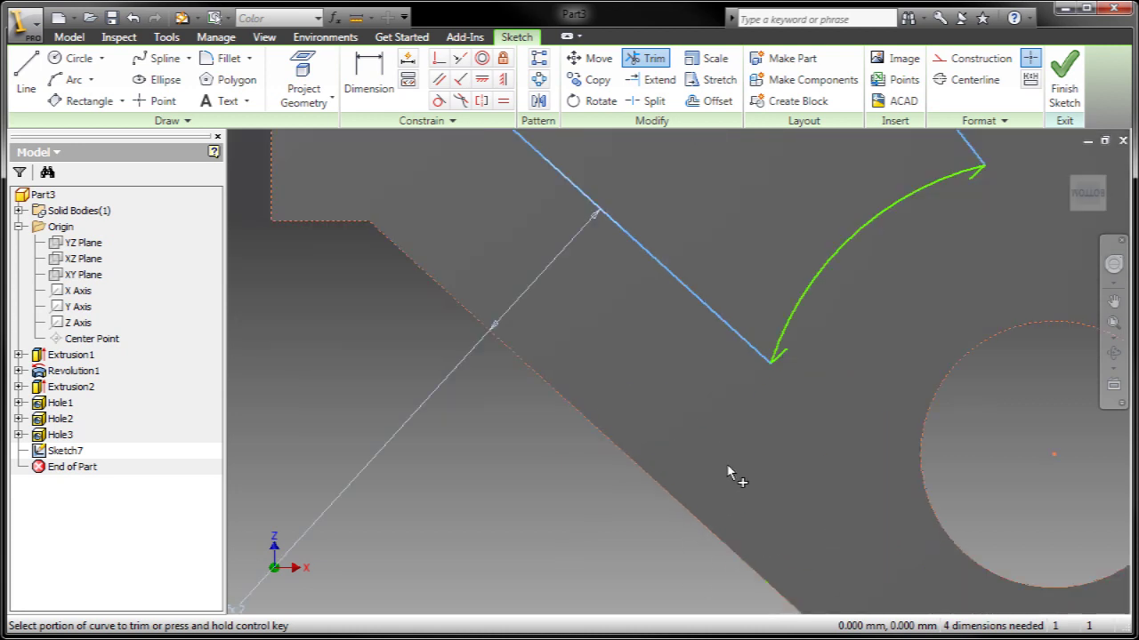
{"action": "left_click", "coordinate": [975, 175]}
{"action": "scroll", "coordinate": [907, 294], "scroll_direction": "up", "scroll_amount": 4}
{"action": "mouse_move", "coordinate": [888, 308]}
{"action": "middle_mouse_down"}
{"action": "mouse_move", "coordinate": [719, 456]}
{"action": "mouse_move", "coordinate": [727, 411]}
{"action": "middle_mouse_up"}
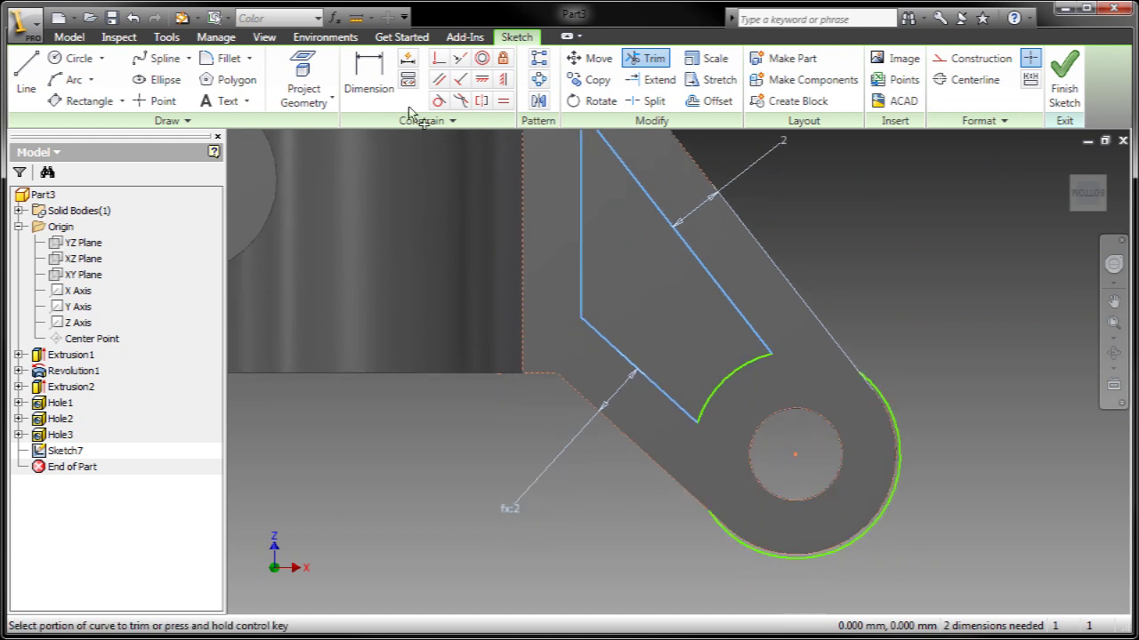
Step: Dimension the closing arc from the threaded hole's circle with the Offset parameter and remove the leftover outer arc
{"action": "key", "text": "d"}
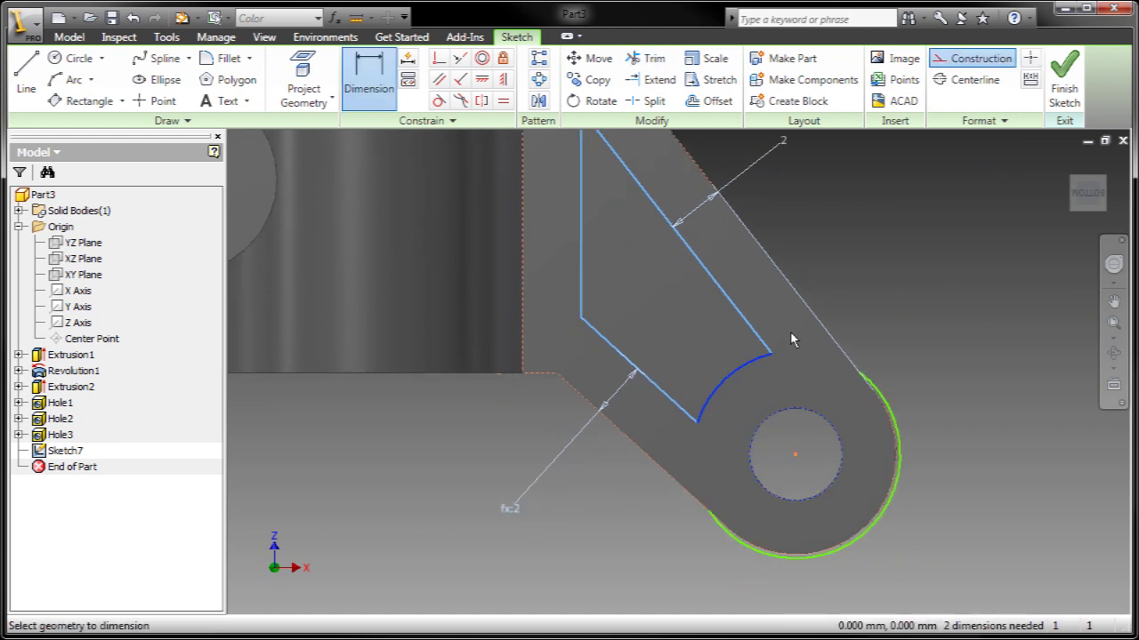
{"action": "left_click", "coordinate": [763, 402]}
{"action": "type", "text": "Offset"}
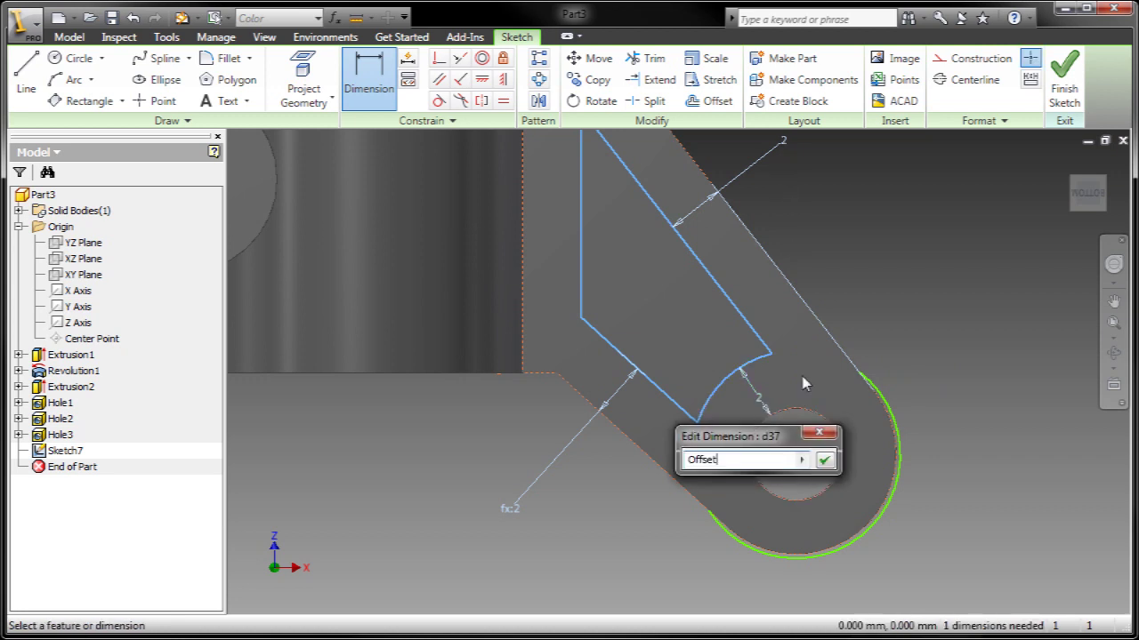
{"action": "left_click", "coordinate": [826, 460]}
{"action": "right_click", "coordinate": [892, 304]}
{"action": "left_click", "coordinate": [921, 313]}
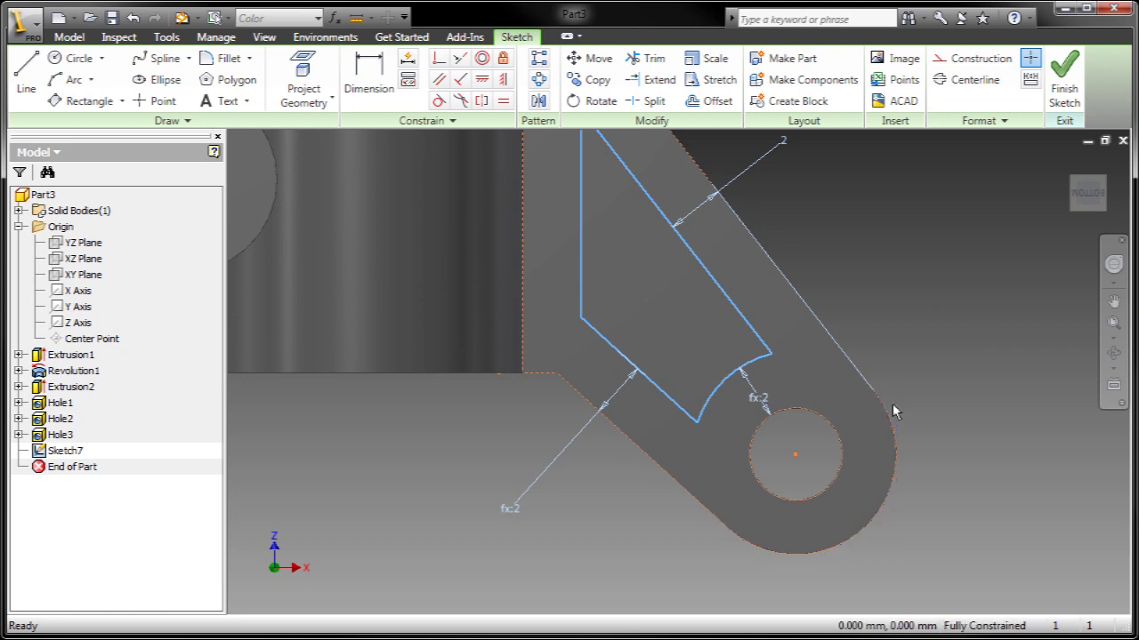
Step: Finish the sketch and extrude the inner profile as a 3.75 mm deep cut into the arm
{"action": "middle_click_drag", "start_coordinate": [875, 358], "coordinate": [871, 410]}
{"action": "middle_click_drag", "start_coordinate": [767, 434], "coordinate": [701, 399], "text": "shift"}
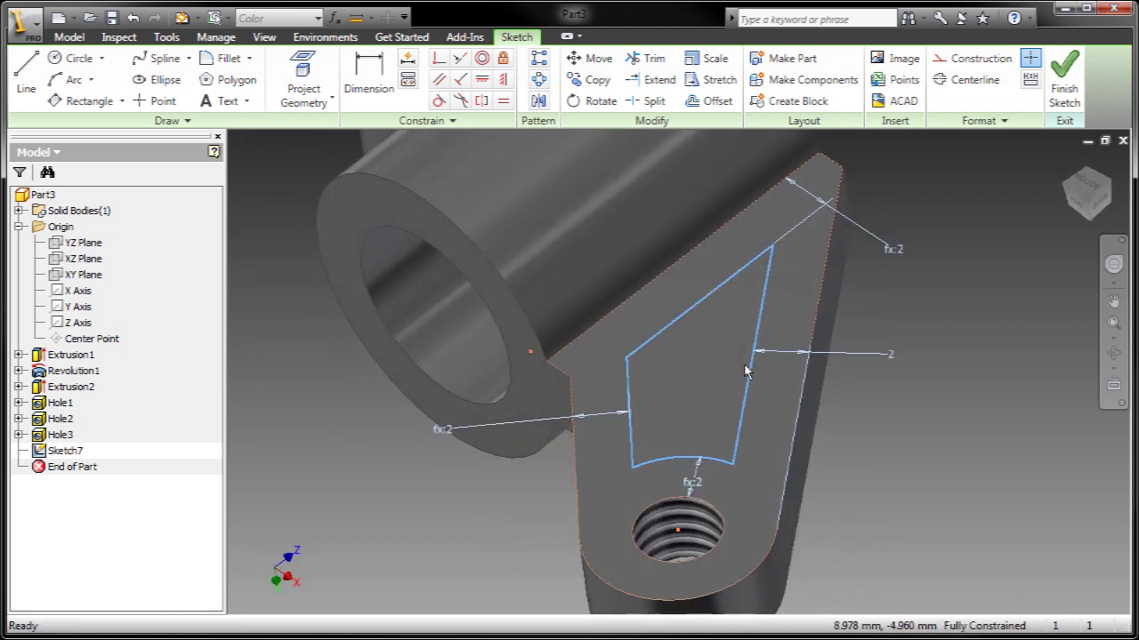
{"action": "left_click", "coordinate": [1063, 82]}
{"action": "left_click", "coordinate": [759, 345]}
{"action": "left_click", "coordinate": [772, 310]}
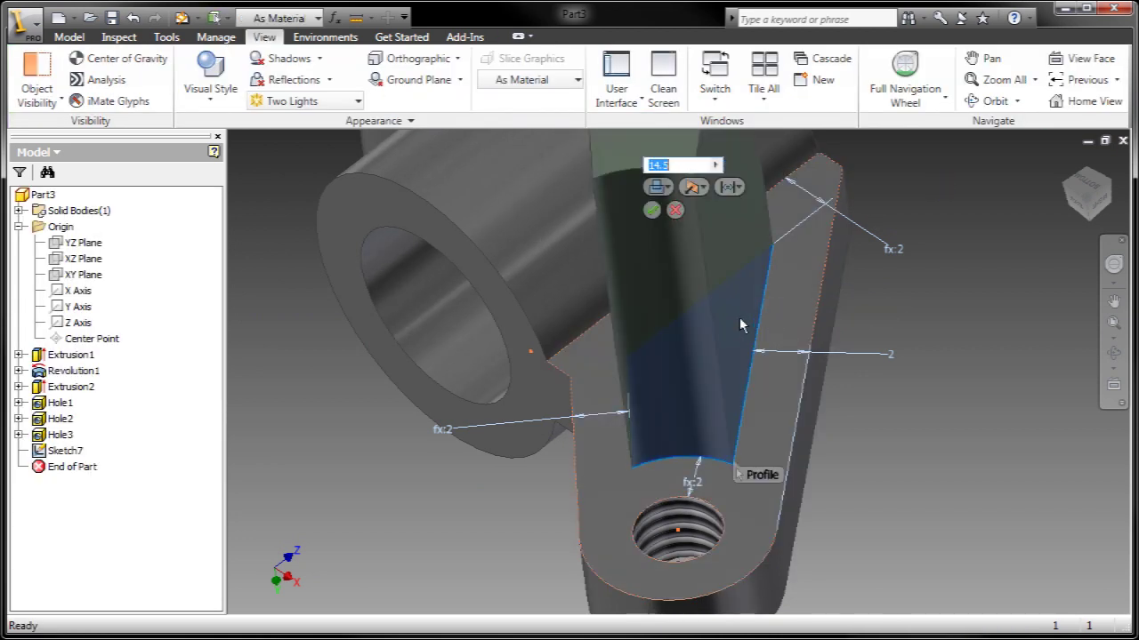
{"action": "middle_click_drag", "start_coordinate": [672, 214], "coordinate": [616, 153], "text": "shift"}
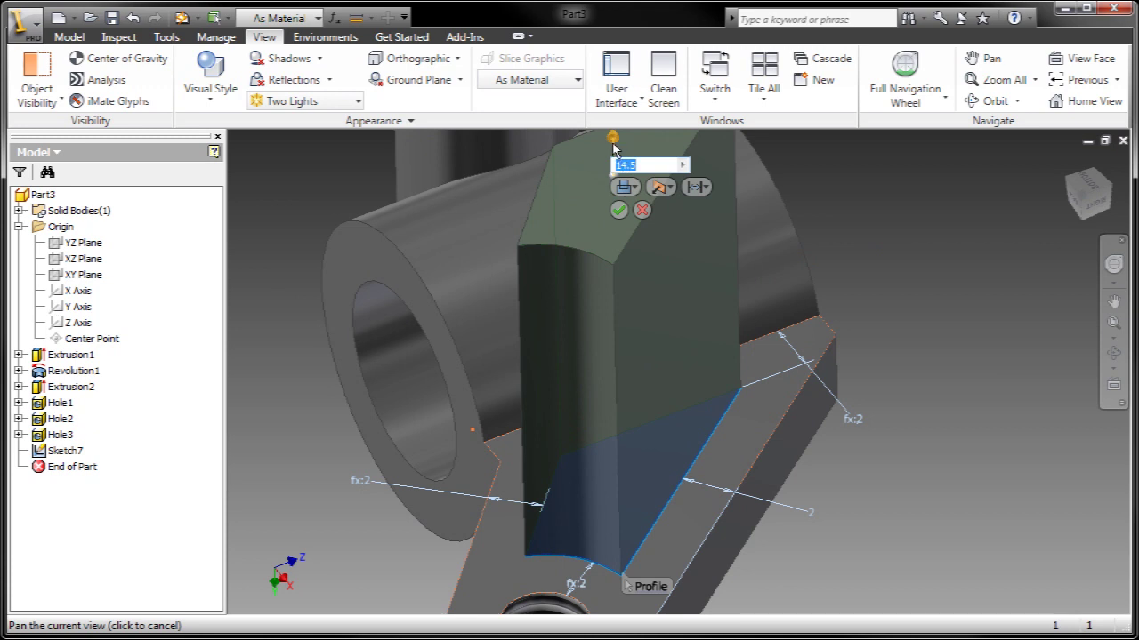
{"action": "left_click_drag", "start_coordinate": [613, 149], "coordinate": [656, 550]}
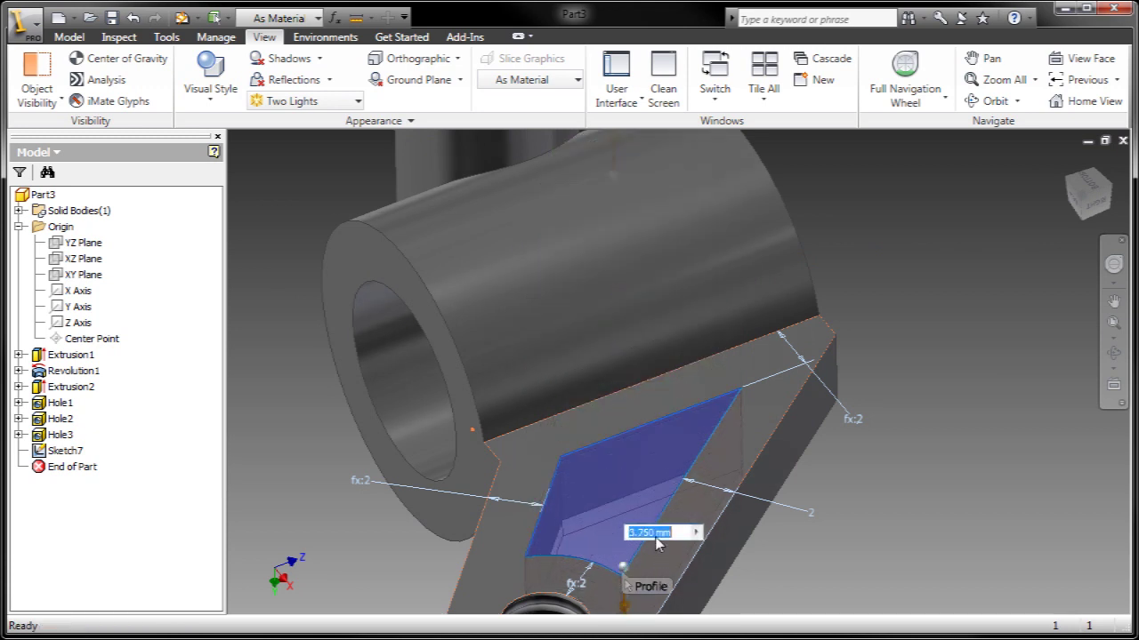
{"action": "key", "text": "F5"}
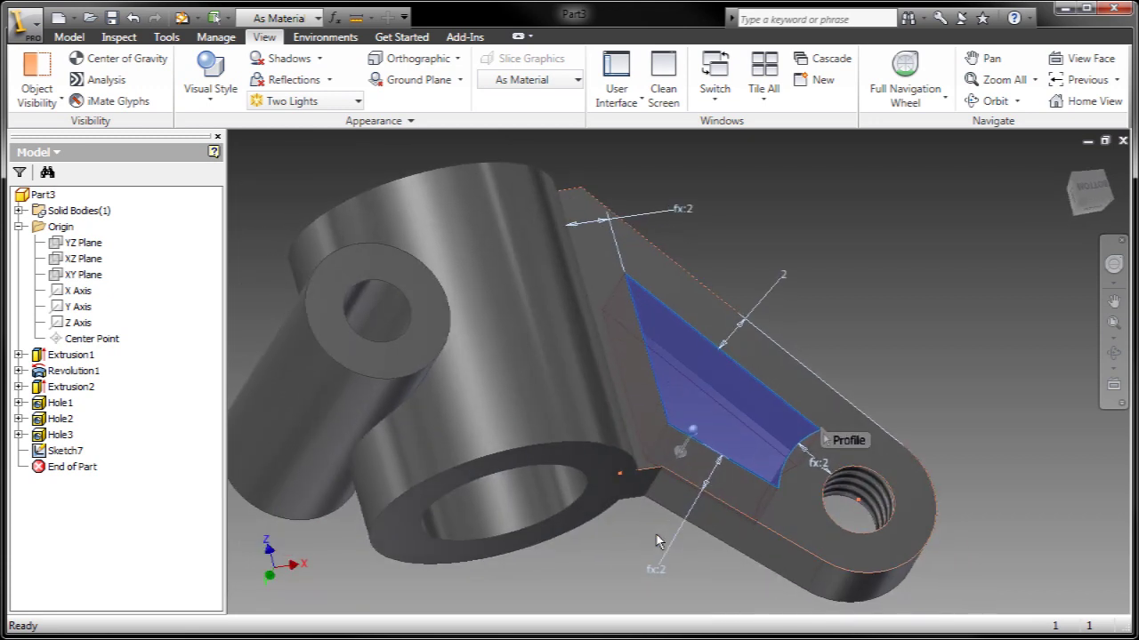
{"action": "key", "text": "F5"}
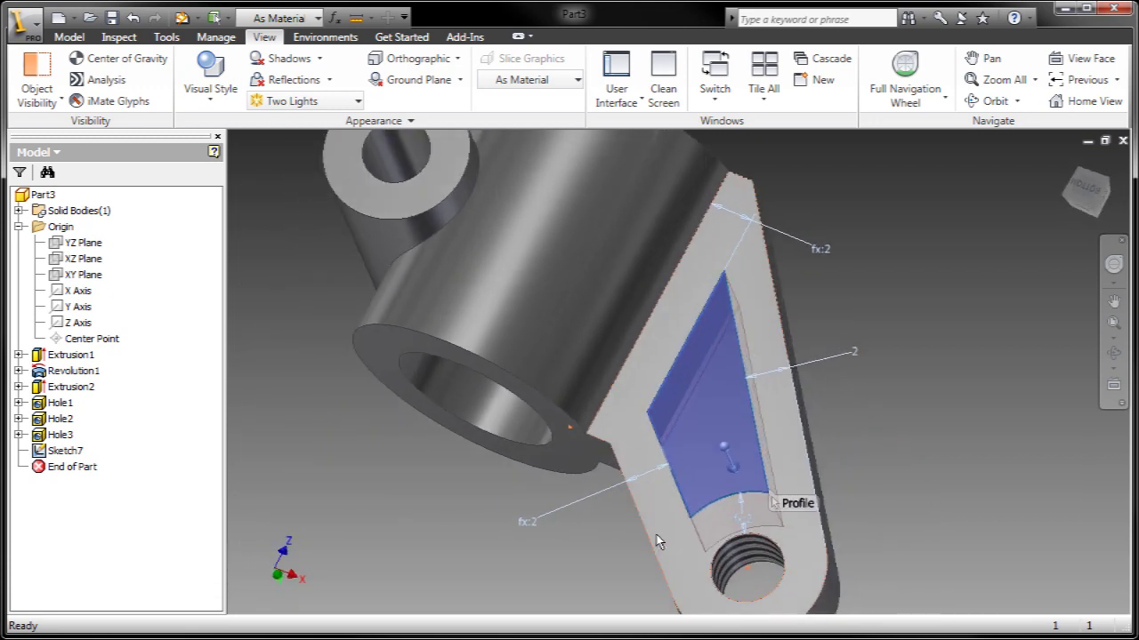
{"action": "key", "text": "F5"}
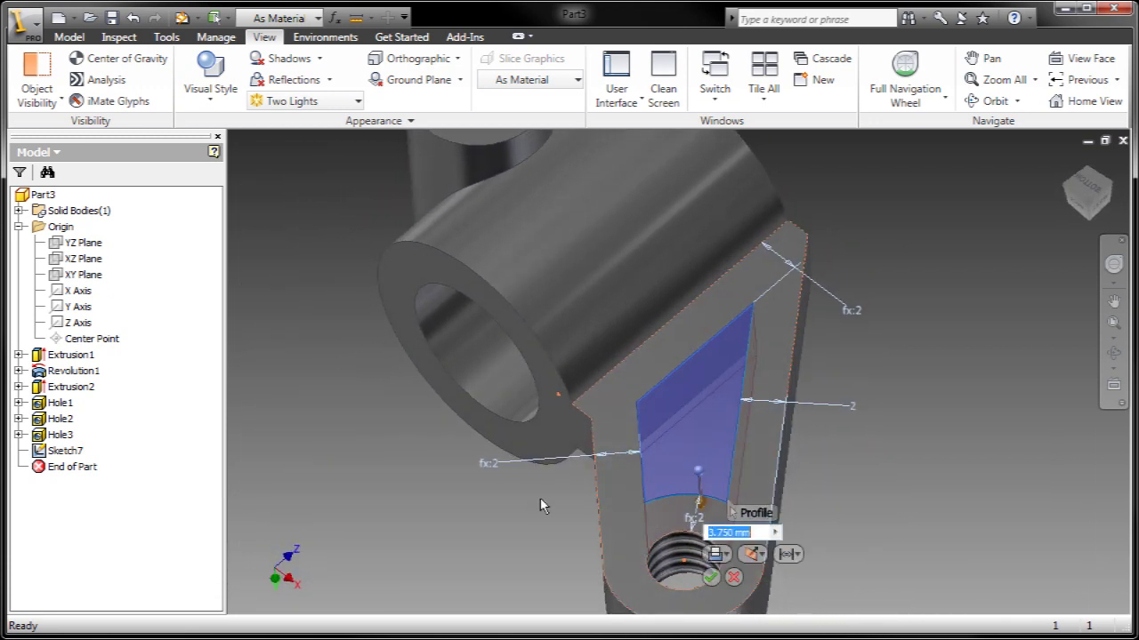
{"action": "key", "text": "Return"}
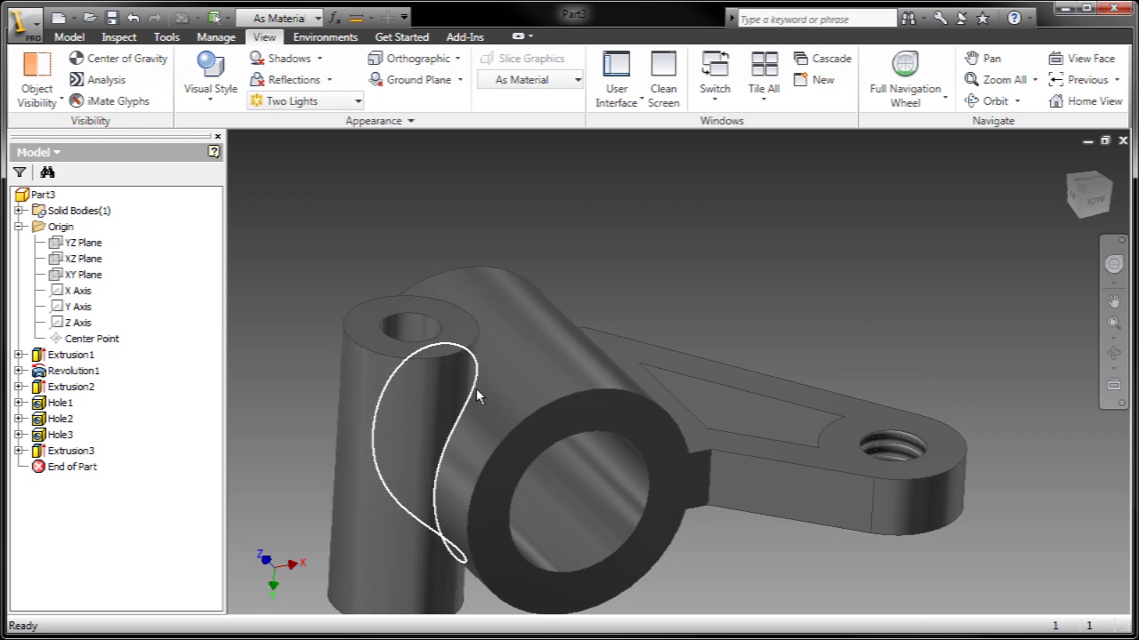
Step: Fillet the intersection edge between the small and large cylinders with a 1 mm radius
{"action": "left_click", "coordinate": [492, 366]}
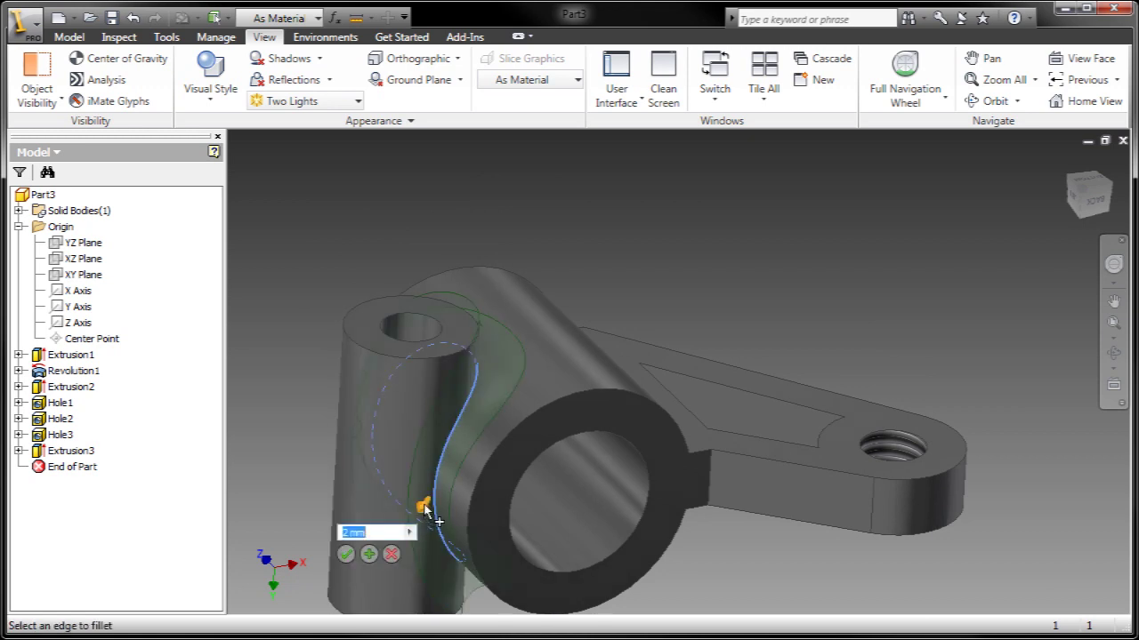
{"action": "mouse_move", "coordinate": [423, 510]}
{"action": "left_mouse_down"}
{"action": "mouse_move", "coordinate": [419, 536]}
{"action": "mouse_move", "coordinate": [443, 513]}
{"action": "left_mouse_up"}
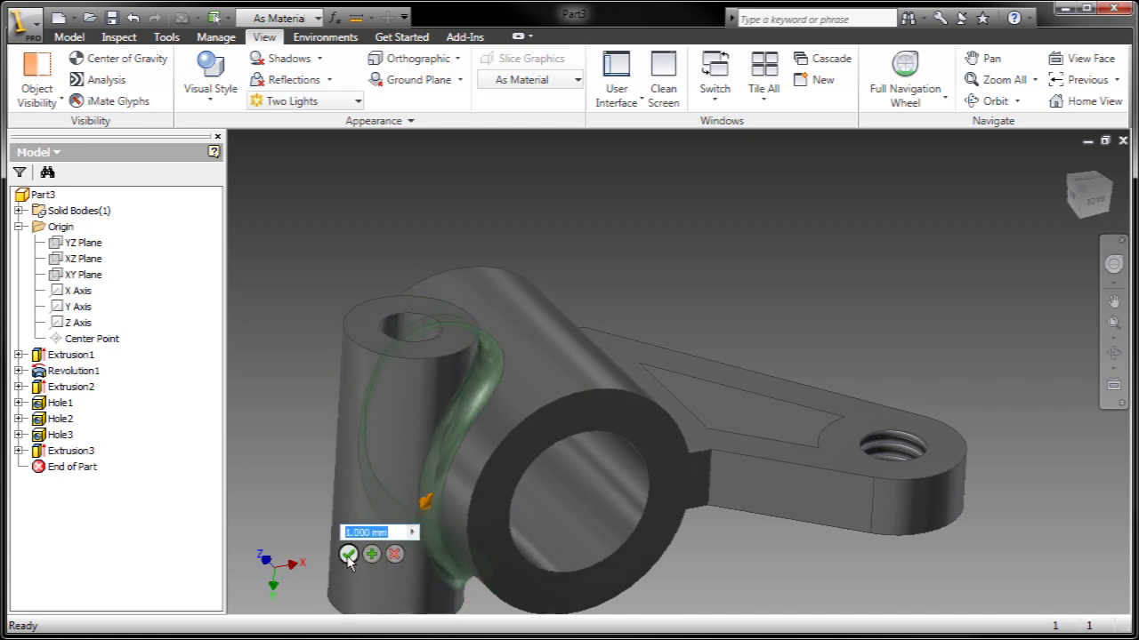
{"action": "left_click", "coordinate": [349, 556]}
Step: Fillet the arm cutout's sharp corner between the cylinder side and the long sloped side with a 0.5 mm radius
{"action": "middle_click_drag", "start_coordinate": [326, 452], "coordinate": [692, 446], "text": "shift"}
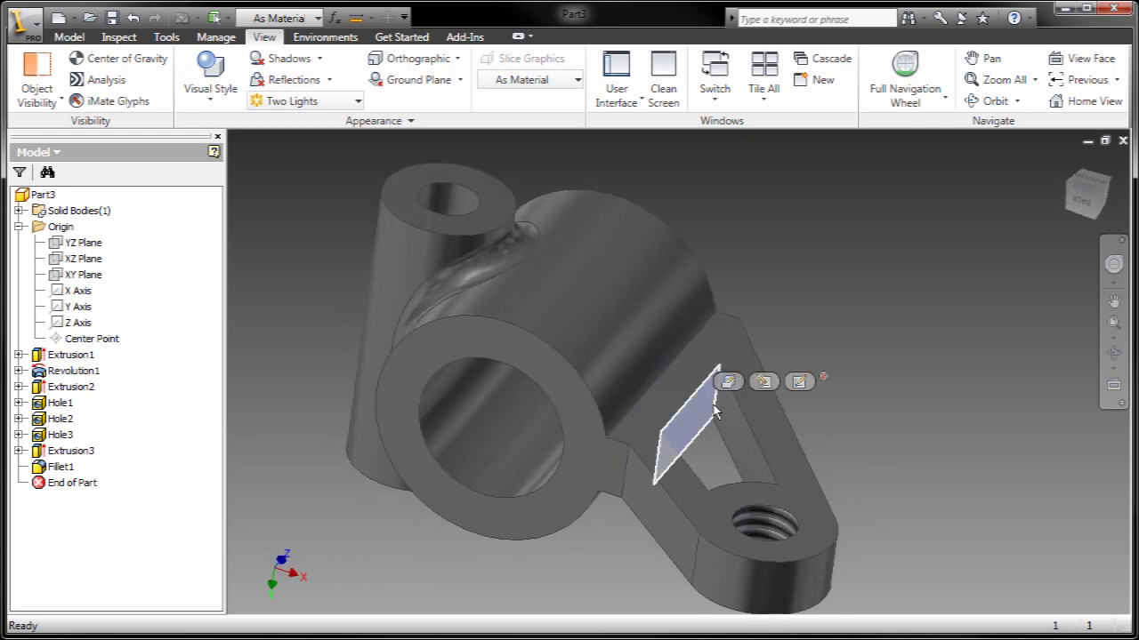
{"action": "left_click", "coordinate": [703, 418]}
{"action": "scroll", "coordinate": [716, 415], "scroll_direction": "down", "scroll_amount": 3}
{"action": "left_click", "coordinate": [708, 473]}
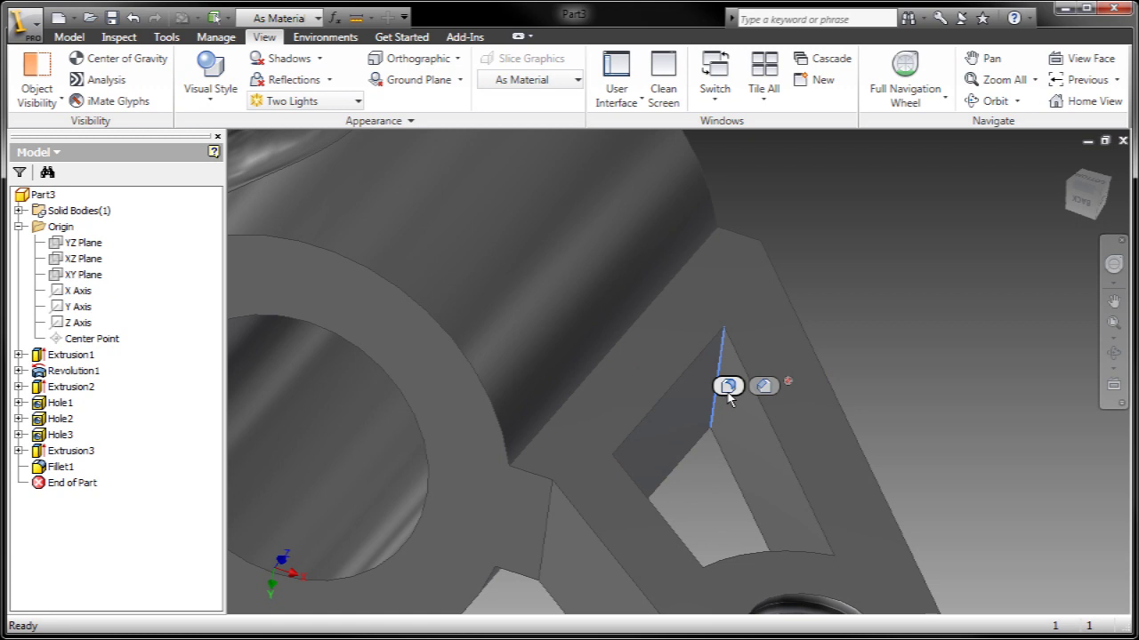
{"action": "left_click", "coordinate": [728, 386]}
{"action": "mouse_move", "coordinate": [709, 469]}
{"action": "left_mouse_down"}
{"action": "mouse_move", "coordinate": [709, 485]}
{"action": "mouse_move", "coordinate": [713, 450]}
{"action": "left_mouse_up"}
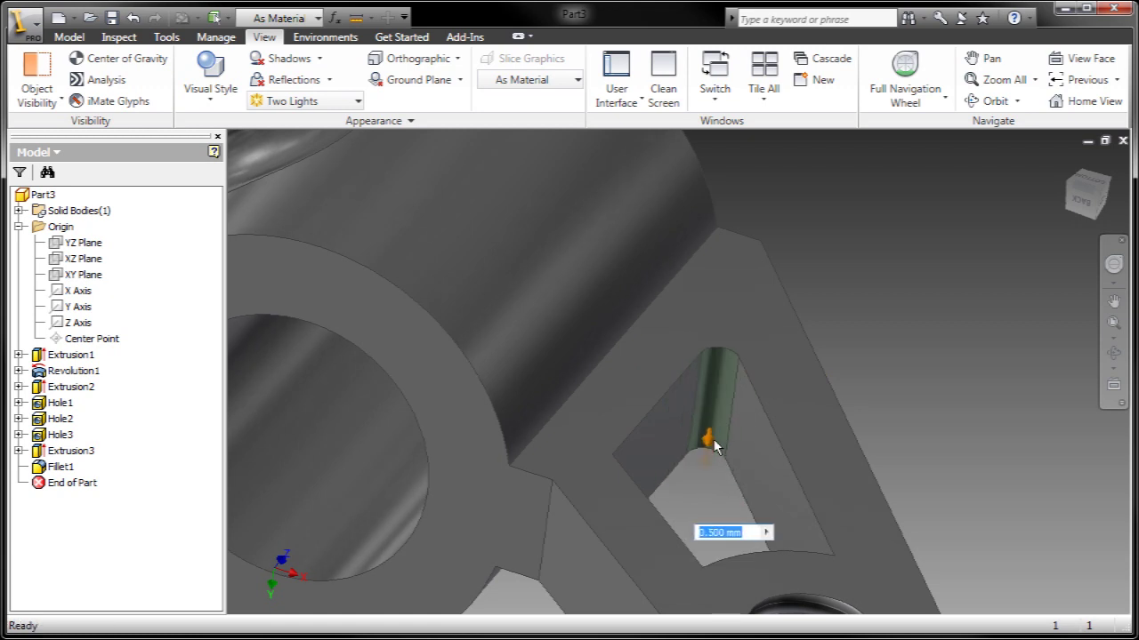
{"action": "left_click", "coordinate": [726, 555]}
Step: Fillet the arm cutout's corner between the cylinder side and the short sloped side with a 2.75 mm radius
{"action": "middle_click_drag", "start_coordinate": [725, 553], "coordinate": [576, 467], "text": "shift"}
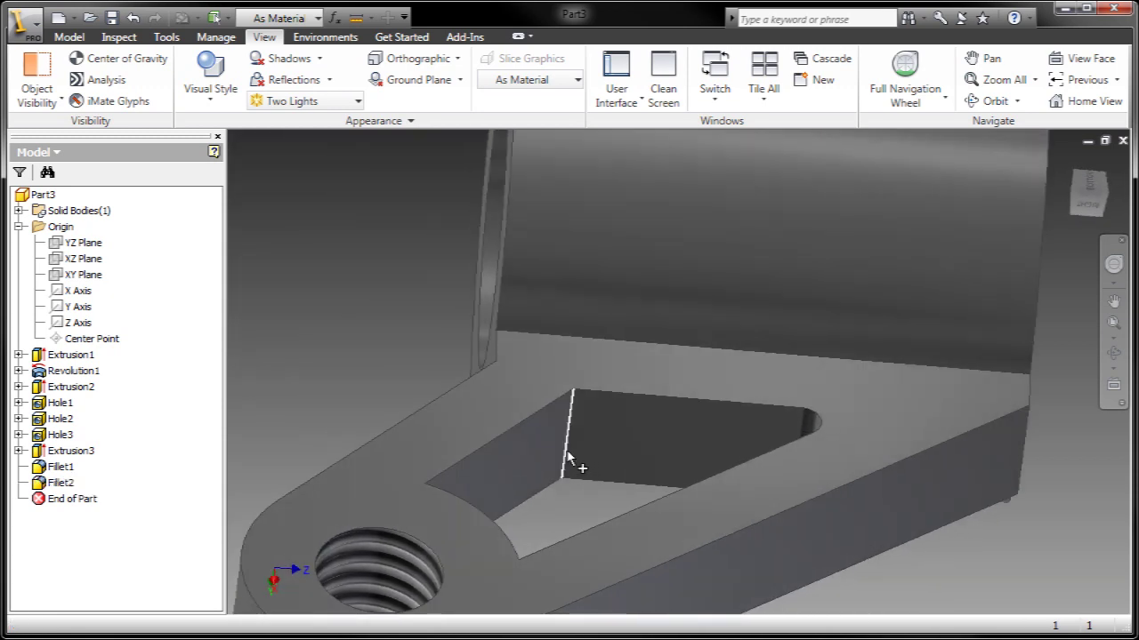
{"action": "left_click", "coordinate": [568, 456]}
{"action": "left_click_drag", "start_coordinate": [574, 469], "coordinate": [578, 476]}
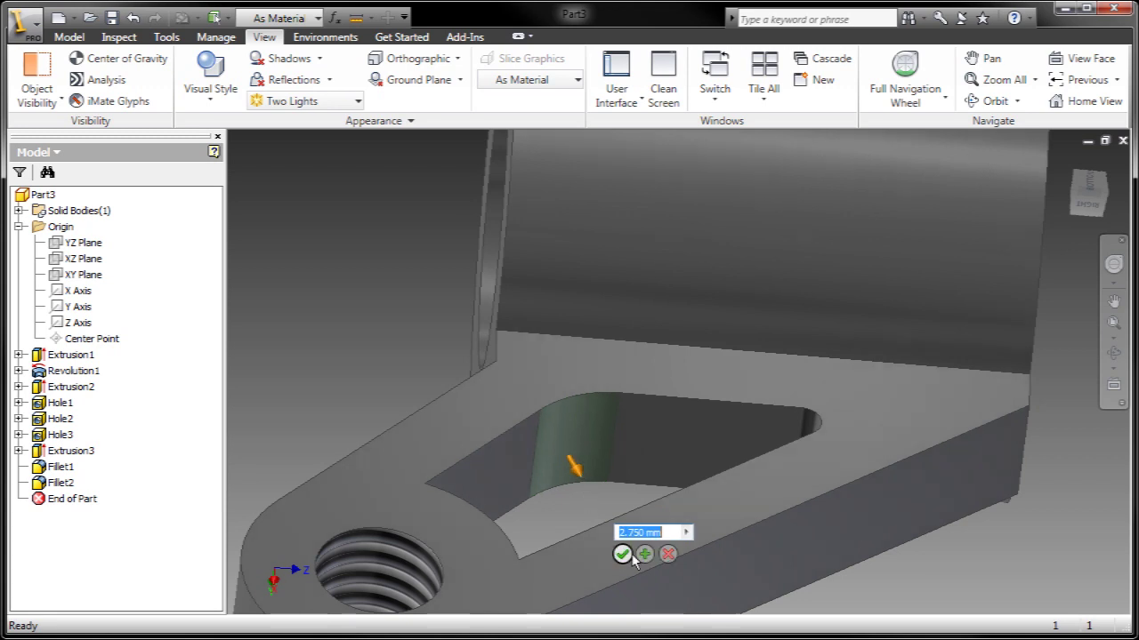
{"action": "left_click", "coordinate": [637, 556]}
Step: Fillet the two arm cutout corners next to the threaded hole with a 2 mm radius
{"action": "middle_click_drag", "start_coordinate": [636, 555], "coordinate": [649, 329], "text": "shift"}
{"action": "left_click", "coordinate": [678, 322]}
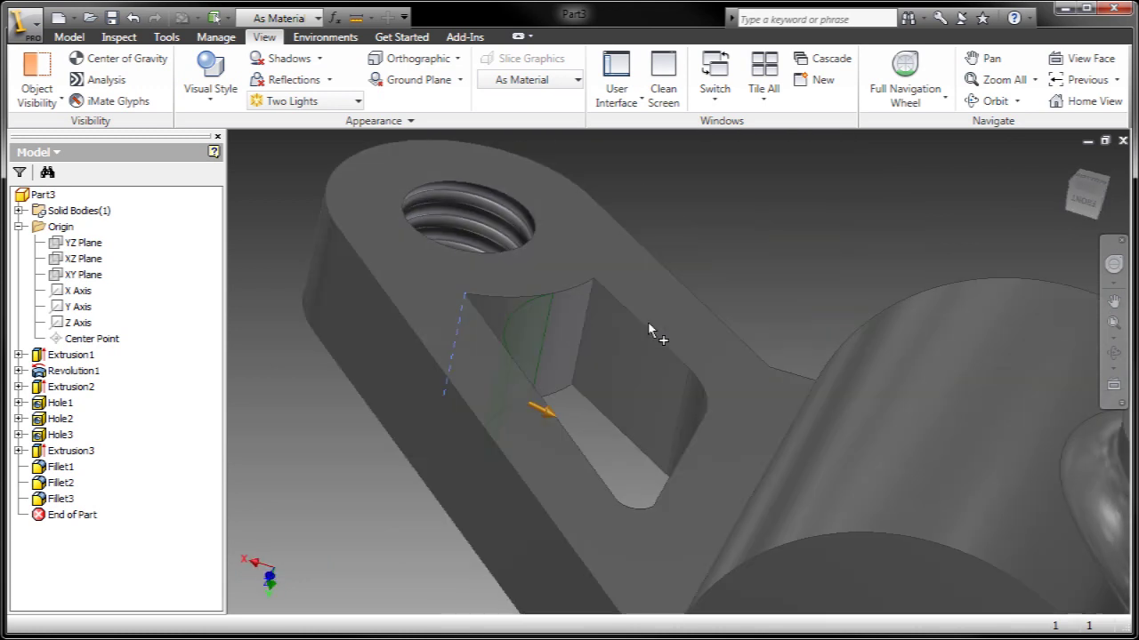
{"action": "left_click", "coordinate": [583, 331]}
{"action": "left_click_drag", "start_coordinate": [586, 375], "coordinate": [587, 371]}
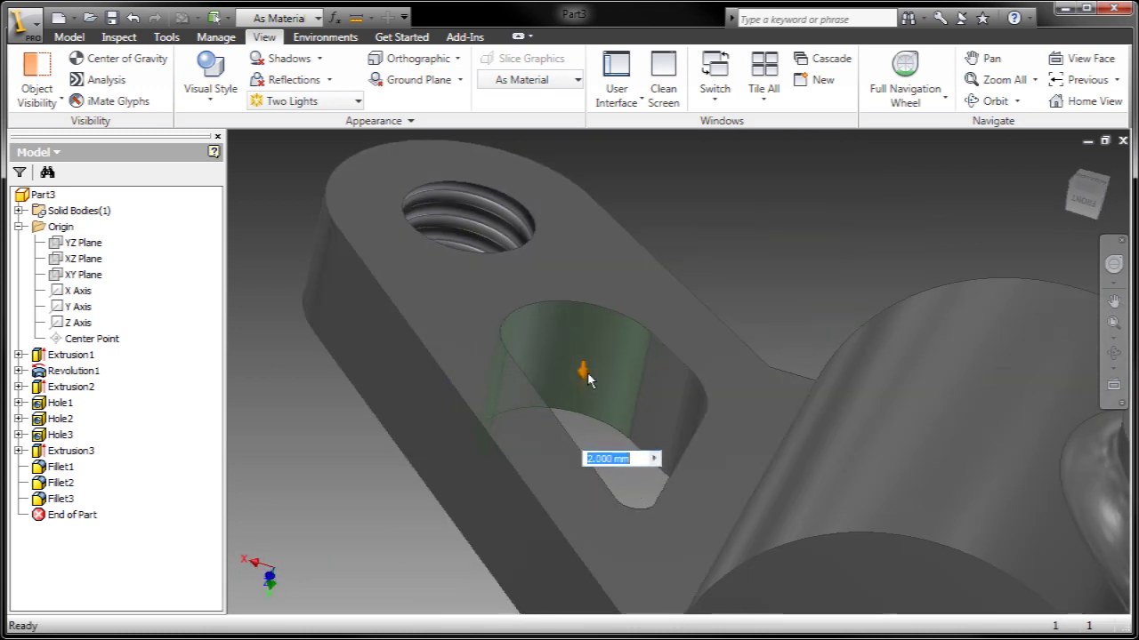
{"action": "middle_click_drag", "start_coordinate": [587, 371], "coordinate": [603, 354], "text": "shift"}
{"action": "right_click", "coordinate": [613, 346]}
{"action": "key", "text": "Escape"}
{"action": "key", "text": "F5"}
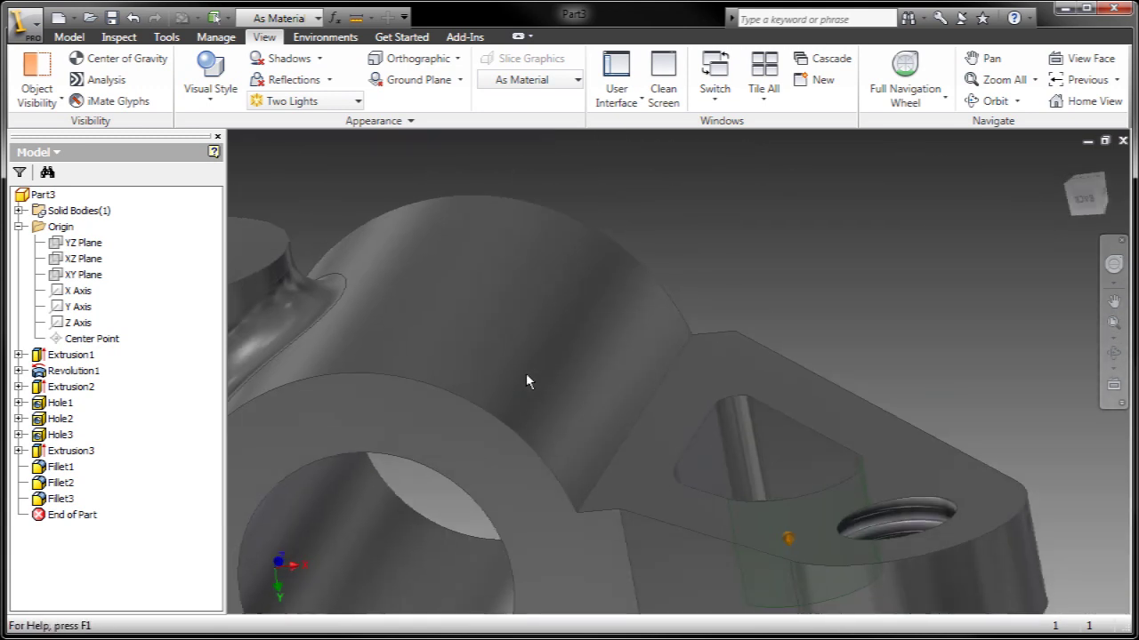
{"action": "key", "text": "Return"}
{"action": "key", "text": "F5"}
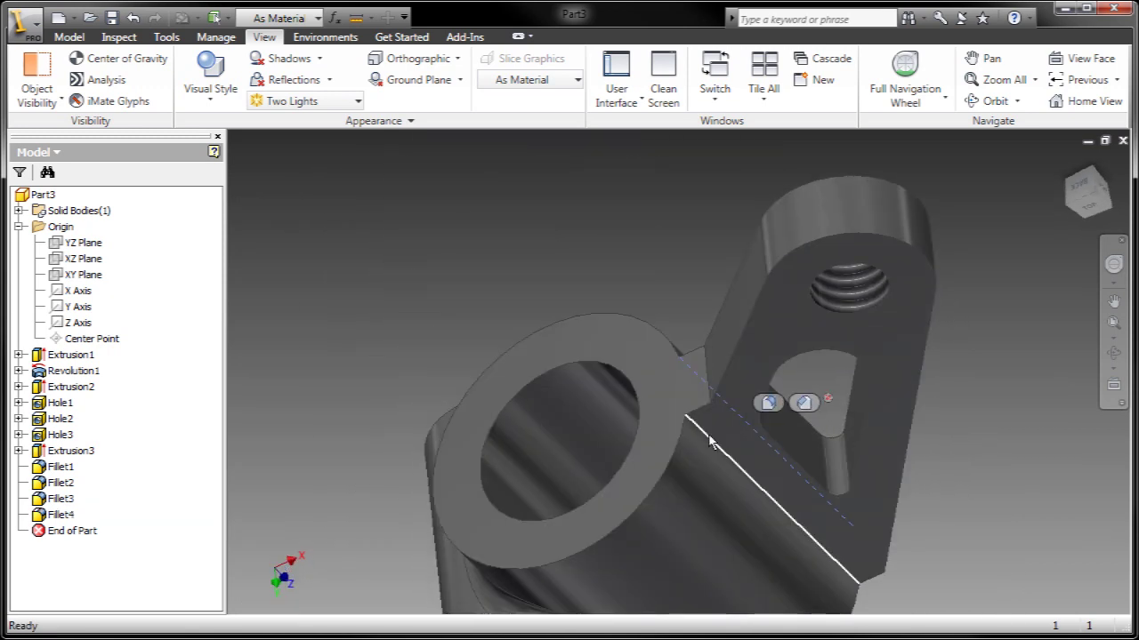
Step: Fillet both edges where the arm meets the large cylinder with a 5.75 mm radius
{"action": "left_click", "coordinate": [710, 454]}
{"action": "left_click", "coordinate": [723, 425]}
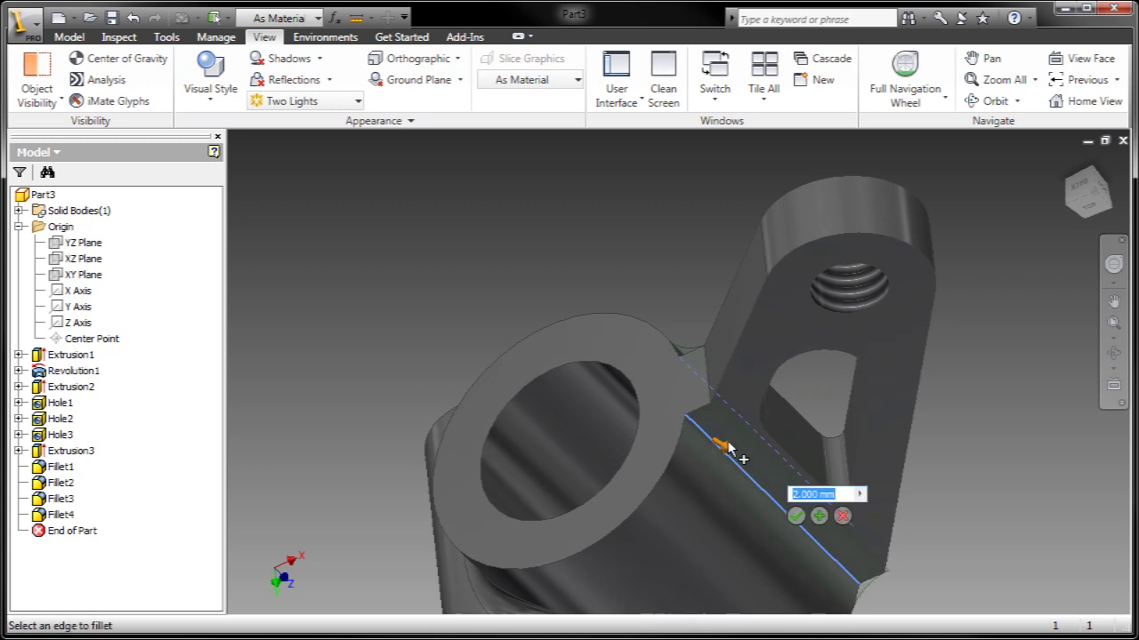
{"action": "key", "text": "Return"}
{"action": "key", "text": "F5"}
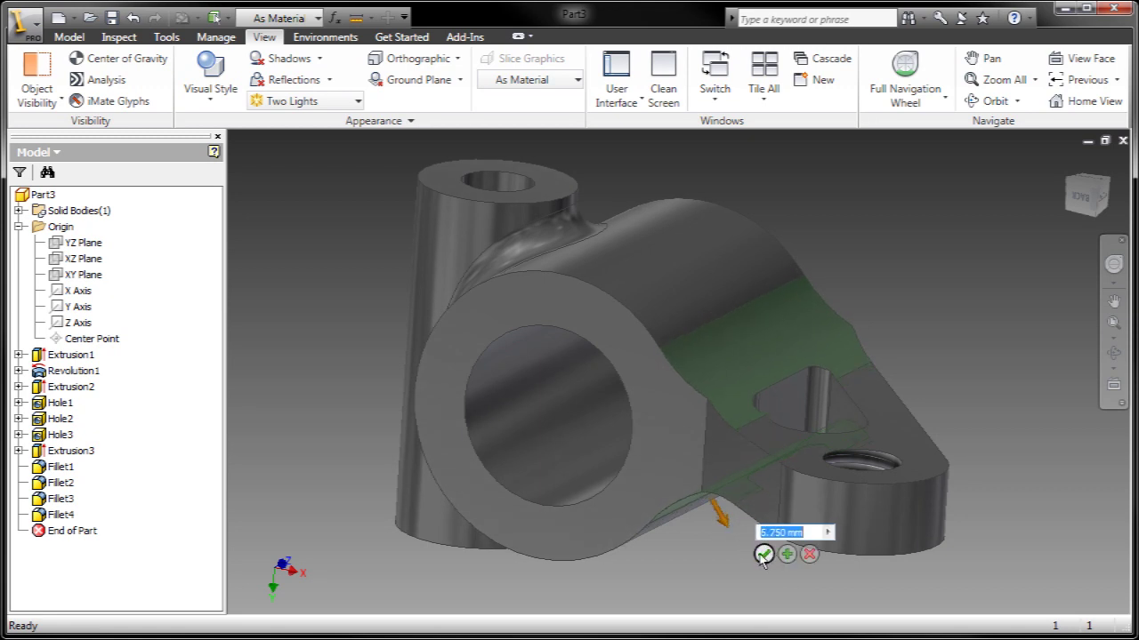
{"action": "key", "text": "F5"}
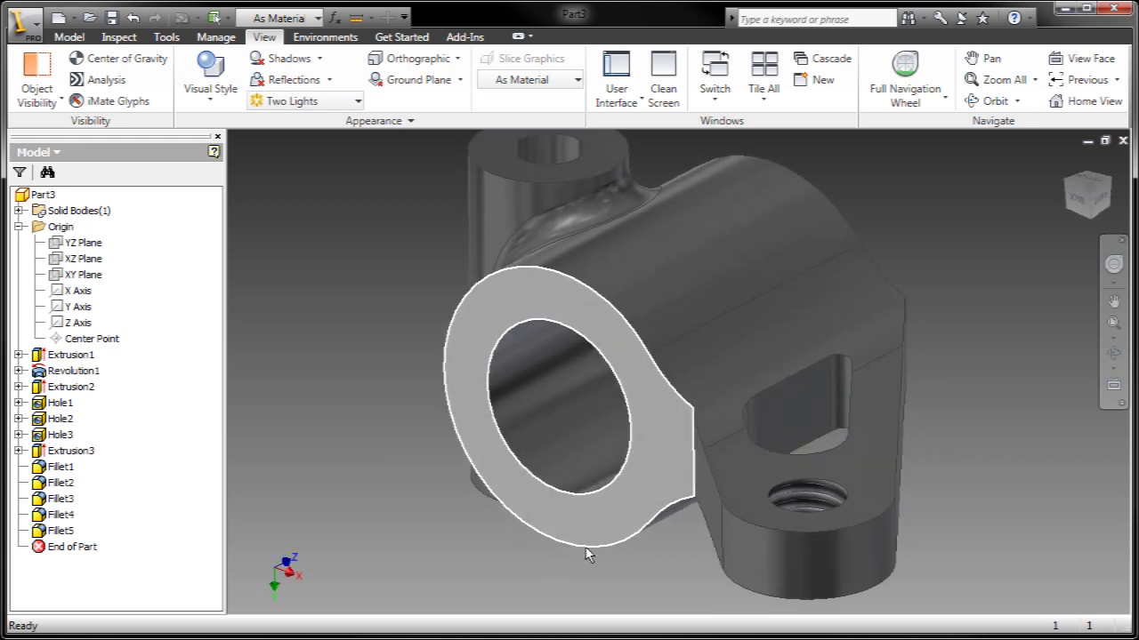
{"action": "key", "text": "F5"}
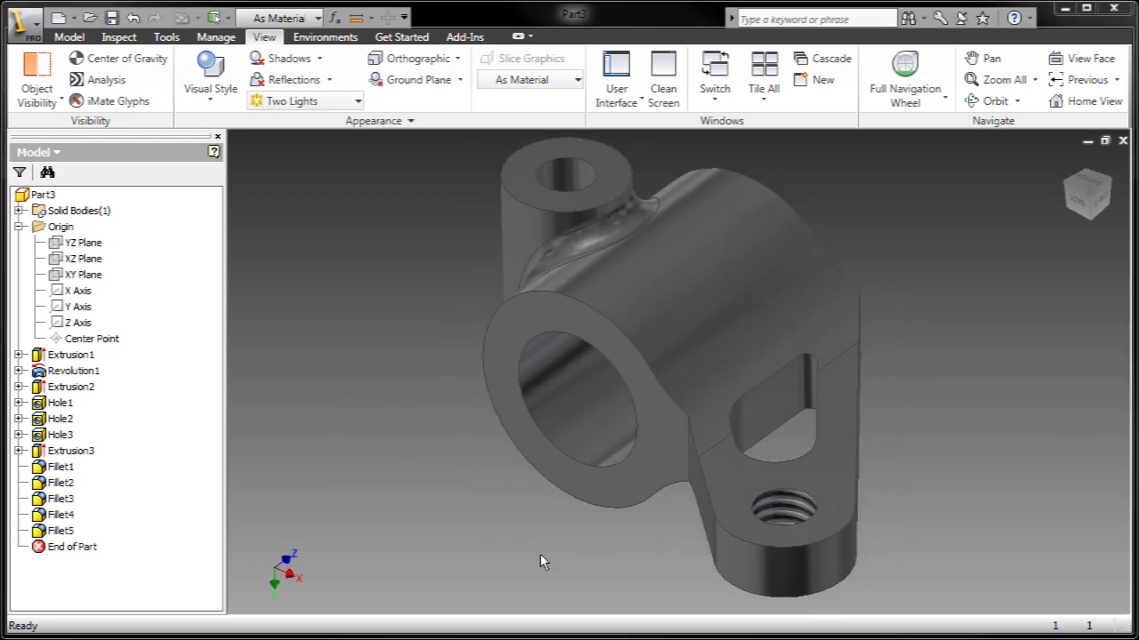
{"action": "key", "text": "F5"}
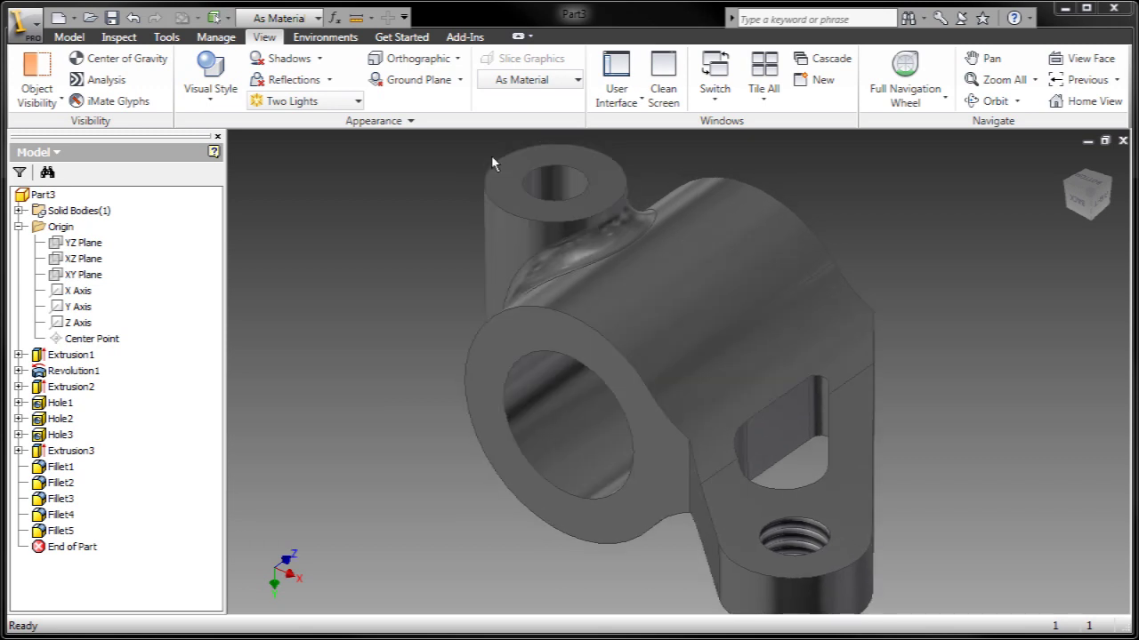
Step: Chamfer both end edges of the small cylinder's through hole by 0.25 mm
{"action": "left_click", "coordinate": [534, 201]}
{"action": "key", "text": "F5"}
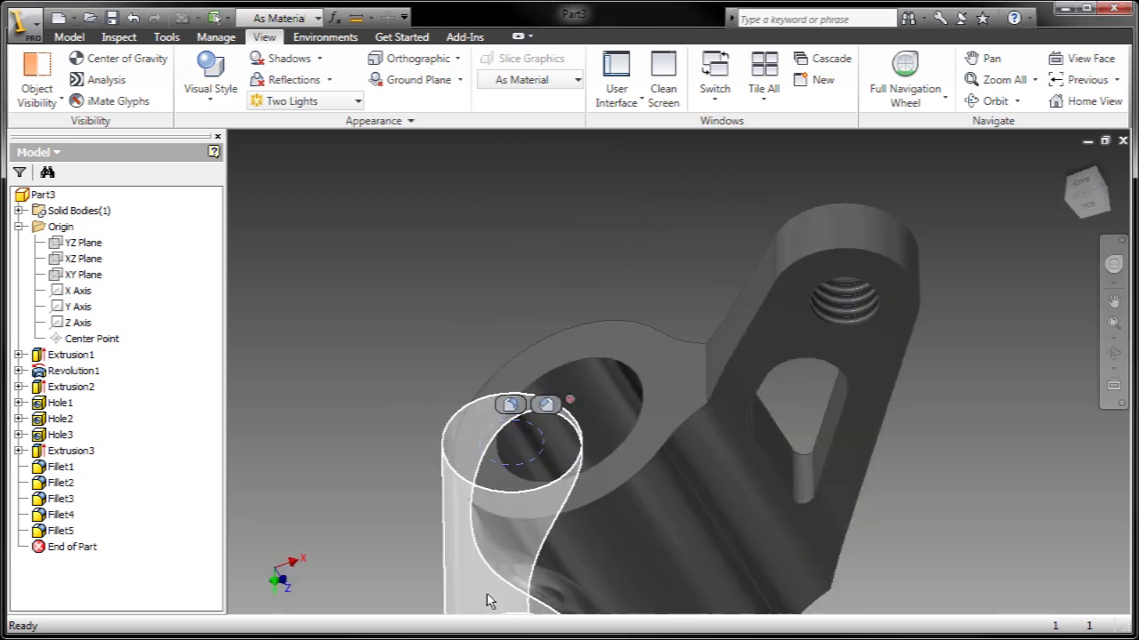
{"action": "key", "text": "F5"}
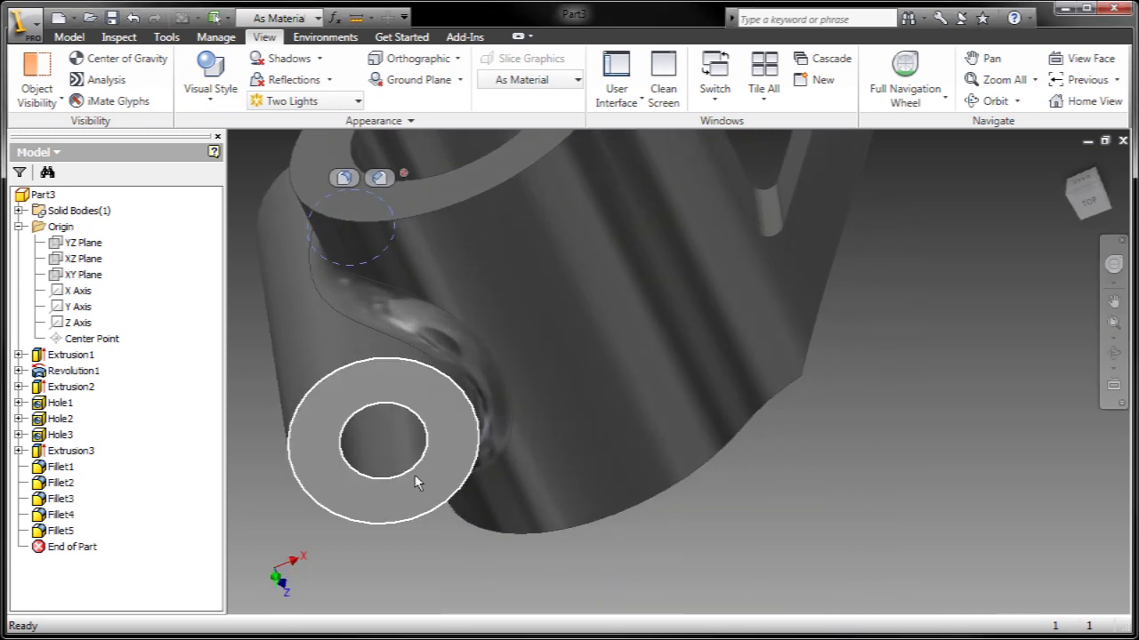
{"action": "left_click", "coordinate": [405, 478]}
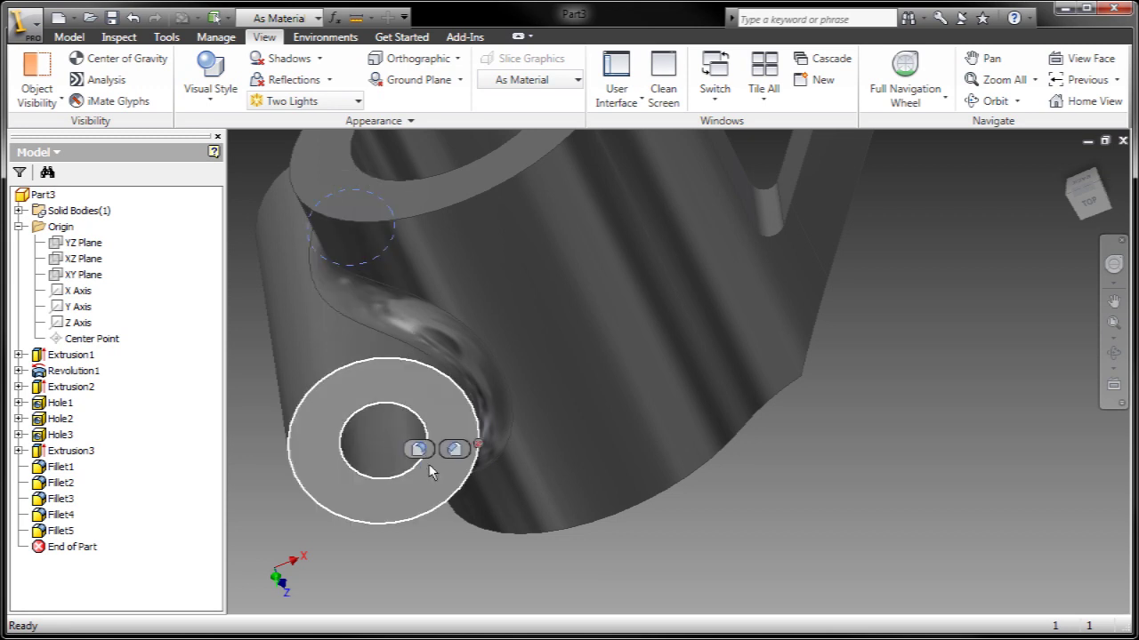
{"action": "left_click", "coordinate": [458, 455]}
{"action": "middle_click_drag", "start_coordinate": [382, 441], "coordinate": [381, 311]}
{"action": "left_click_drag", "start_coordinate": [377, 304], "coordinate": [409, 296]}
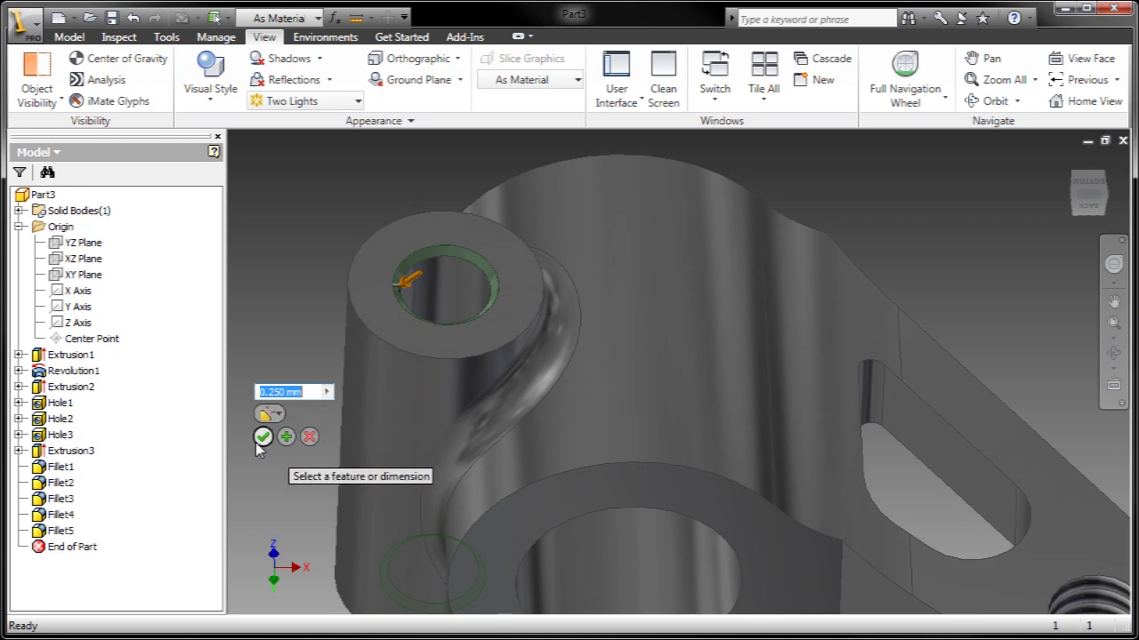
{"action": "left_click", "coordinate": [265, 438]}
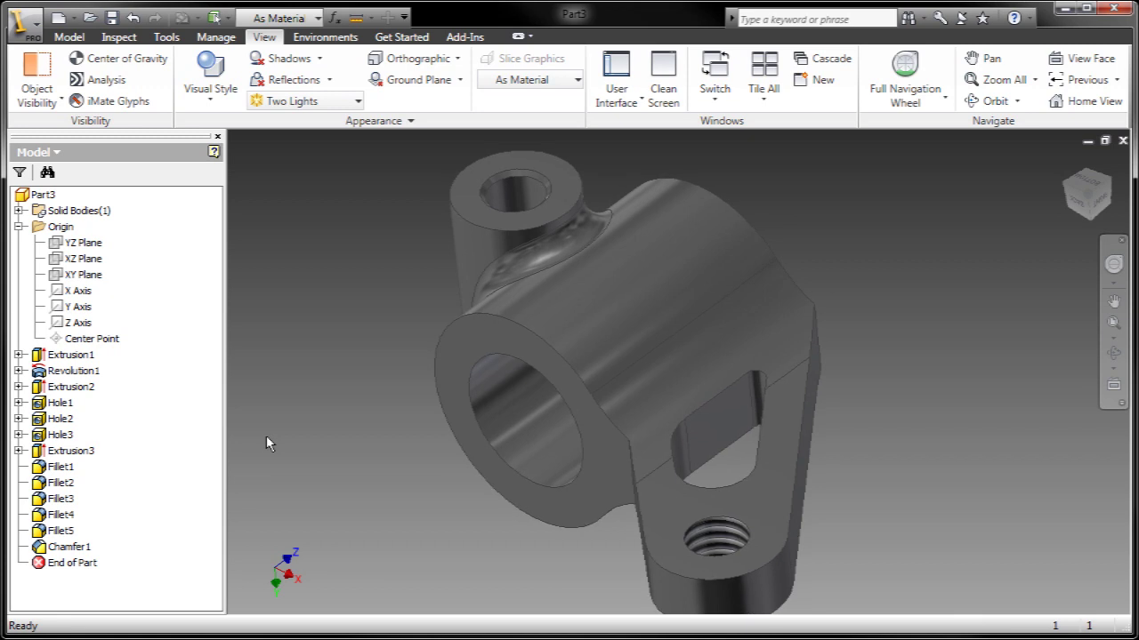
Step: Change the radius of the fillet at the arm cutout's sharp corner to 0.75 mm
{"action": "scroll", "coordinate": [592, 451], "scroll_direction": "up", "scroll_amount": 5}
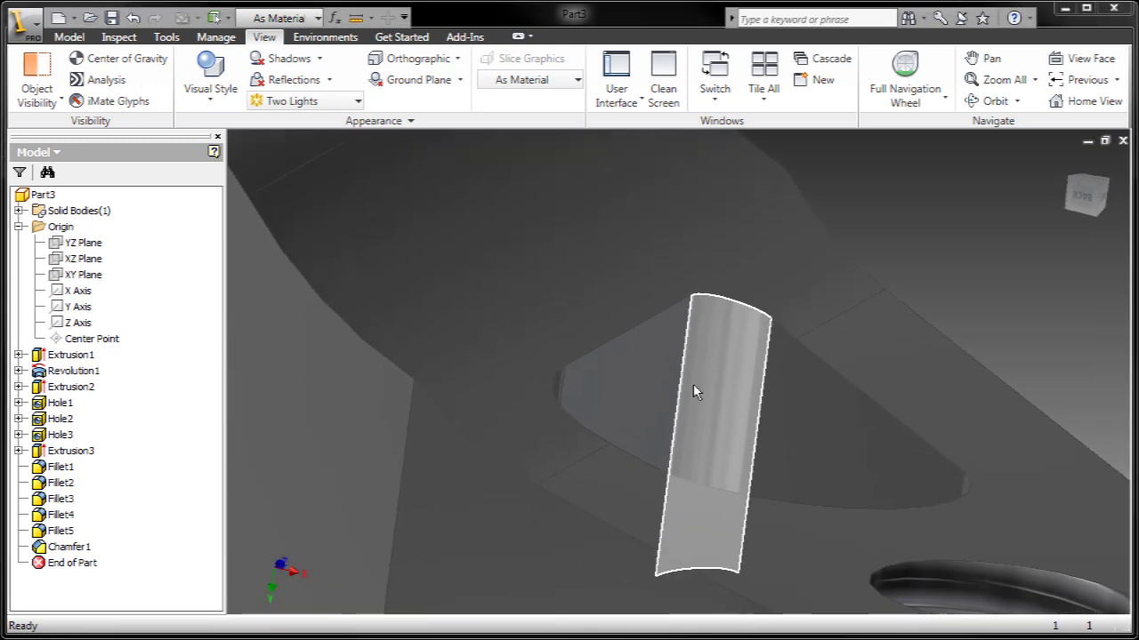
{"action": "left_click", "coordinate": [694, 384]}
{"action": "left_click", "coordinate": [708, 359]}
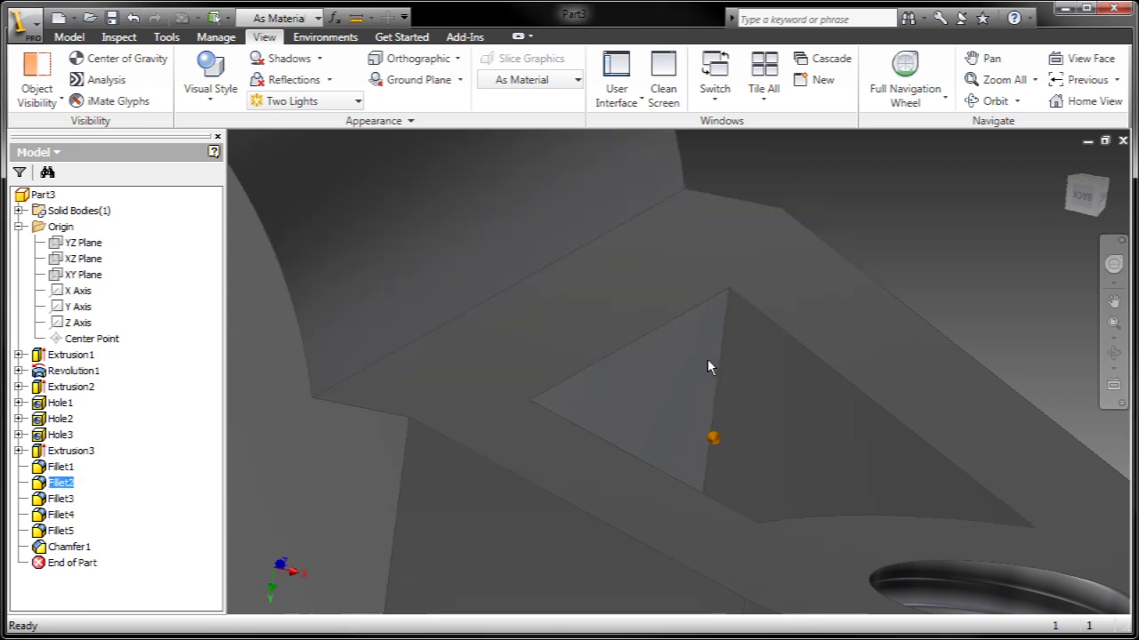
{"action": "left_click_drag", "start_coordinate": [712, 440], "coordinate": [719, 463]}
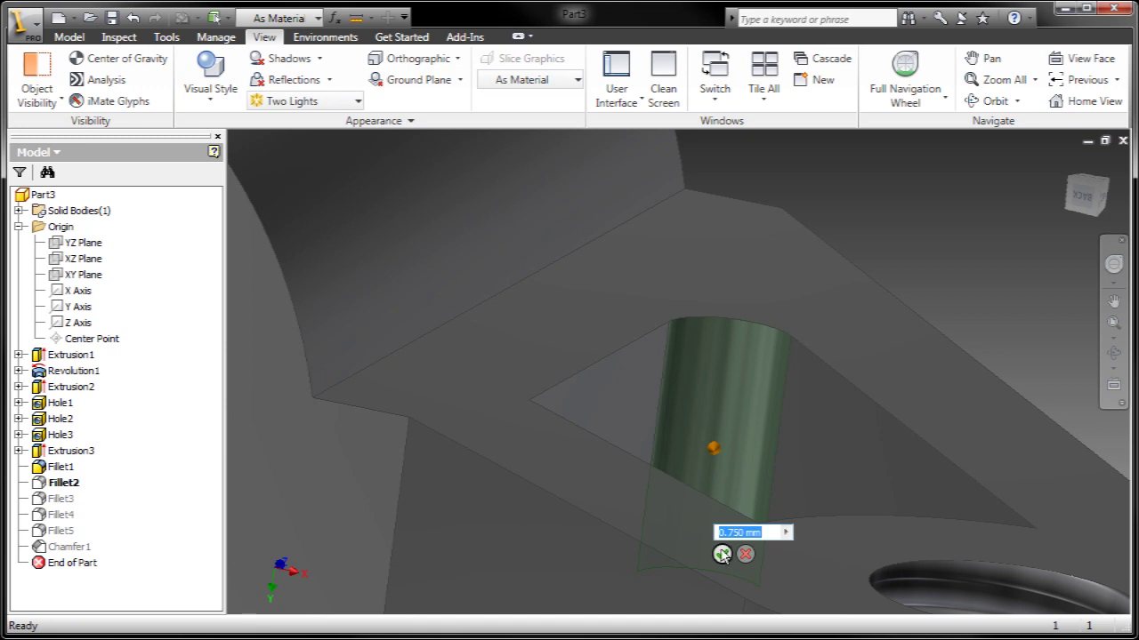
{"action": "left_click", "coordinate": [722, 554]}
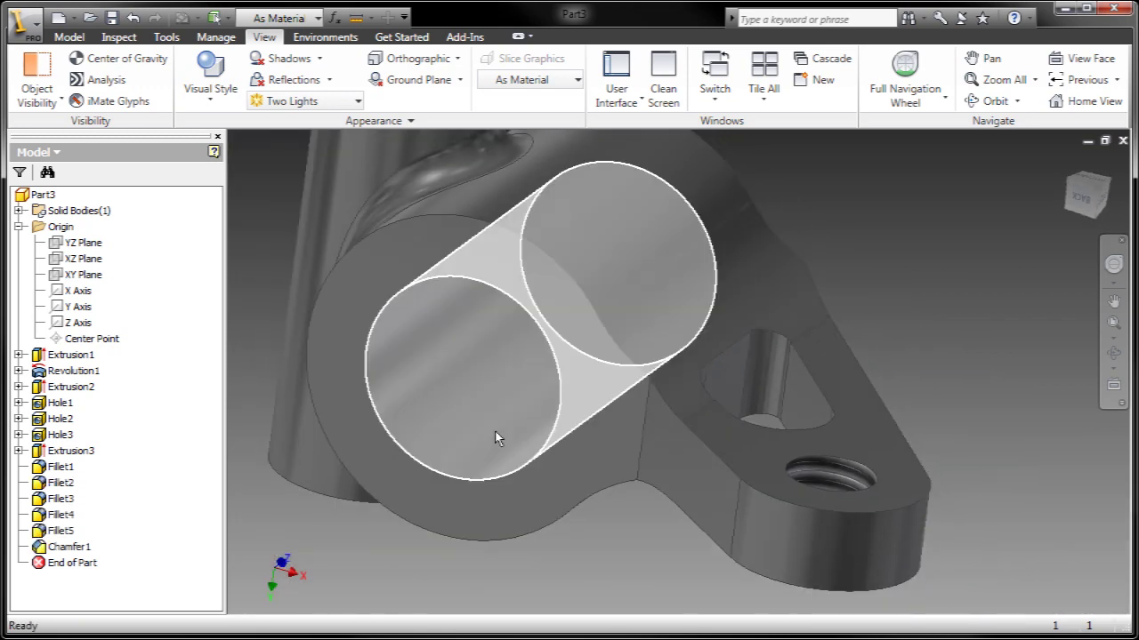
Step: Open the through hole along the large cylinder for editing and accept its hole settings
{"action": "left_click", "coordinate": [467, 420]}
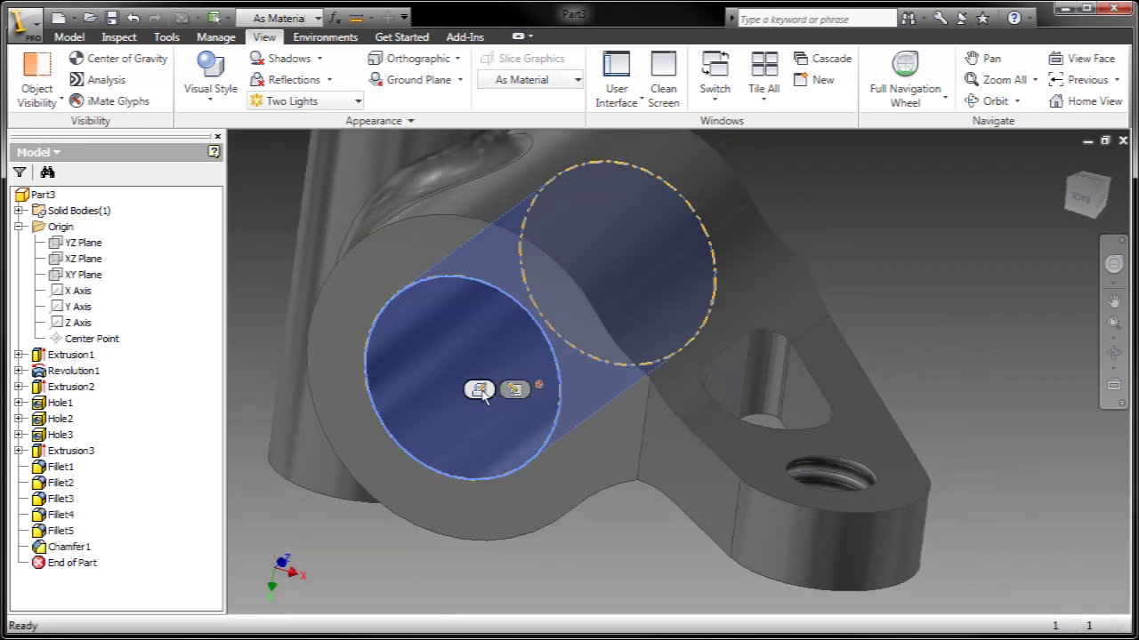
{"action": "left_click", "coordinate": [480, 390]}
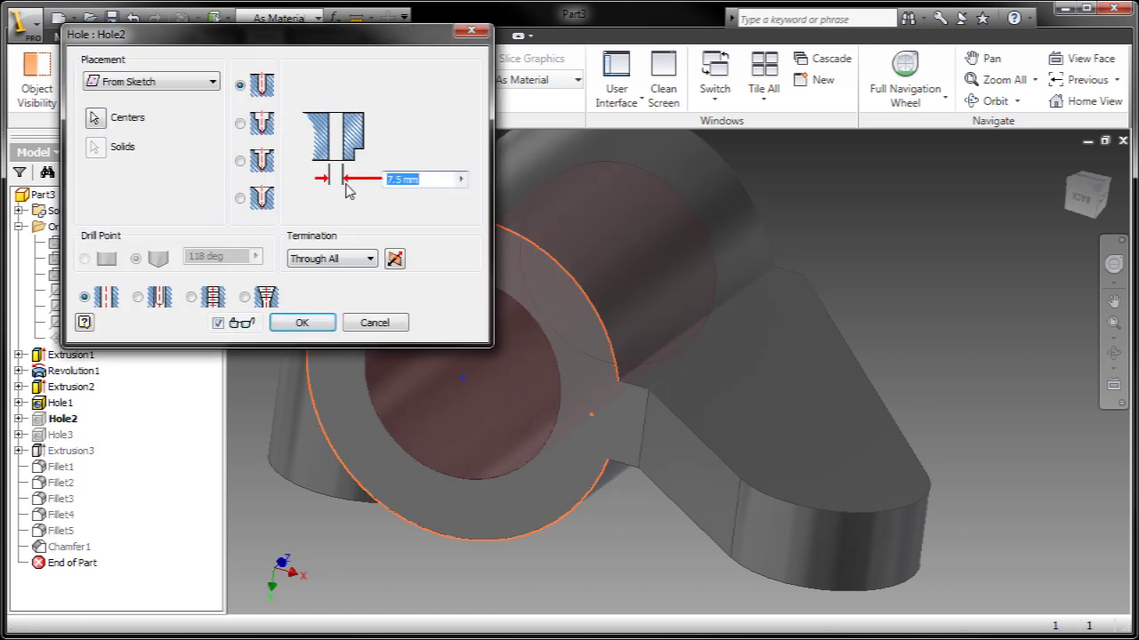
{"action": "key", "text": "Return"}
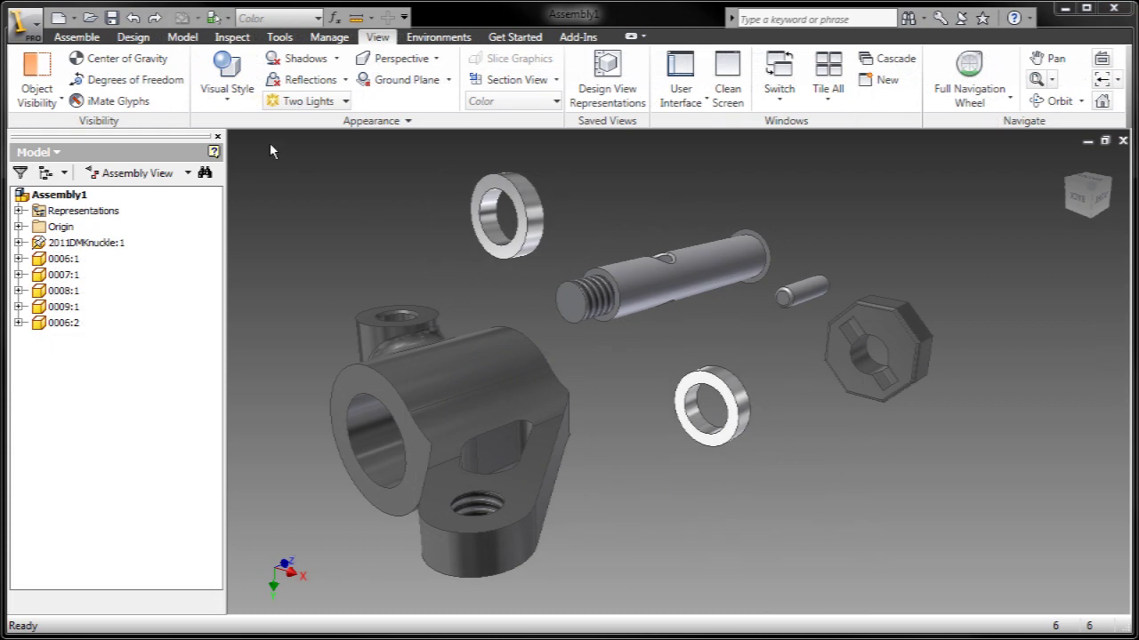
Step: In the assembly, assemble the first ring 0006:1 flush into the knuckle's near bore opening with an aligned insert
{"action": "left_click", "coordinate": [76, 36]}
{"action": "left_click", "coordinate": [373, 67]}
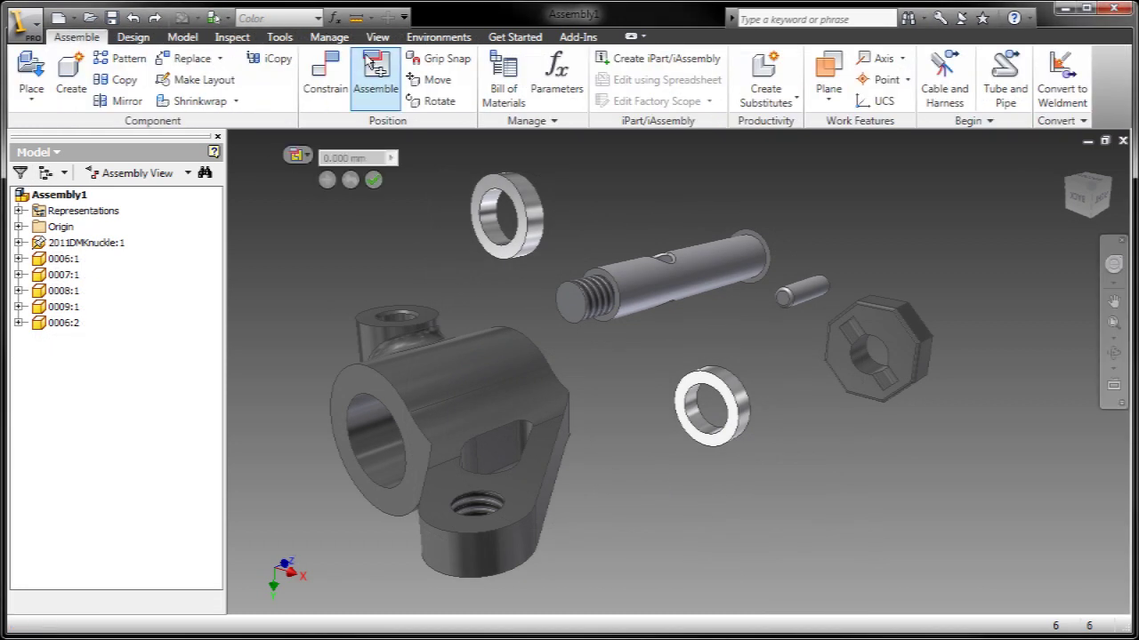
{"action": "left_click", "coordinate": [508, 215]}
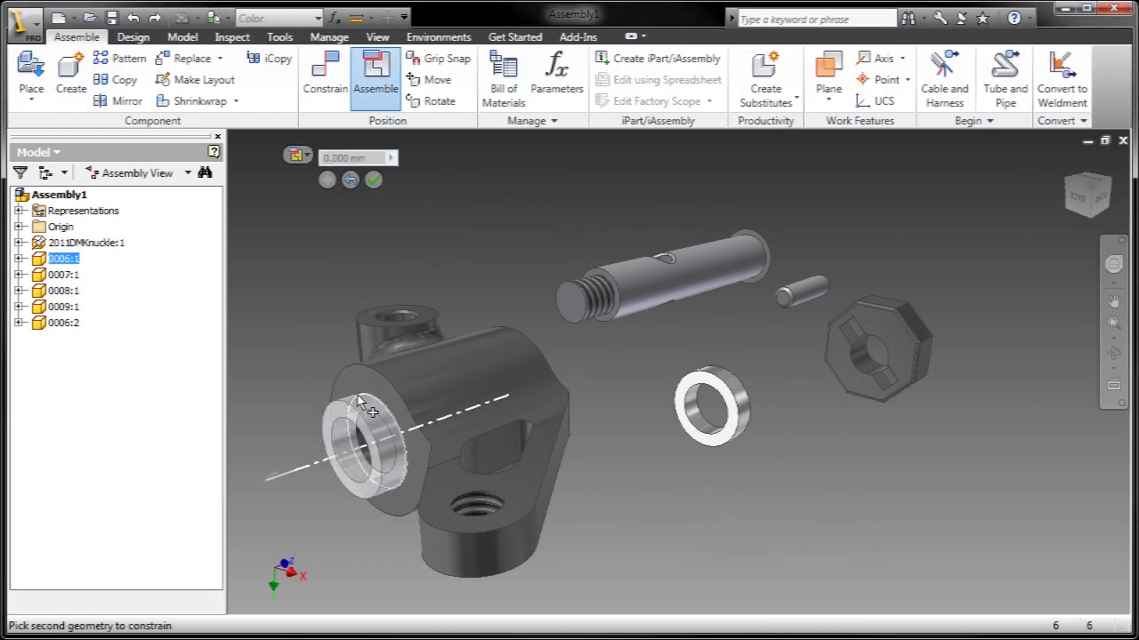
{"action": "left_click", "coordinate": [360, 403]}
{"action": "left_click", "coordinate": [367, 364]}
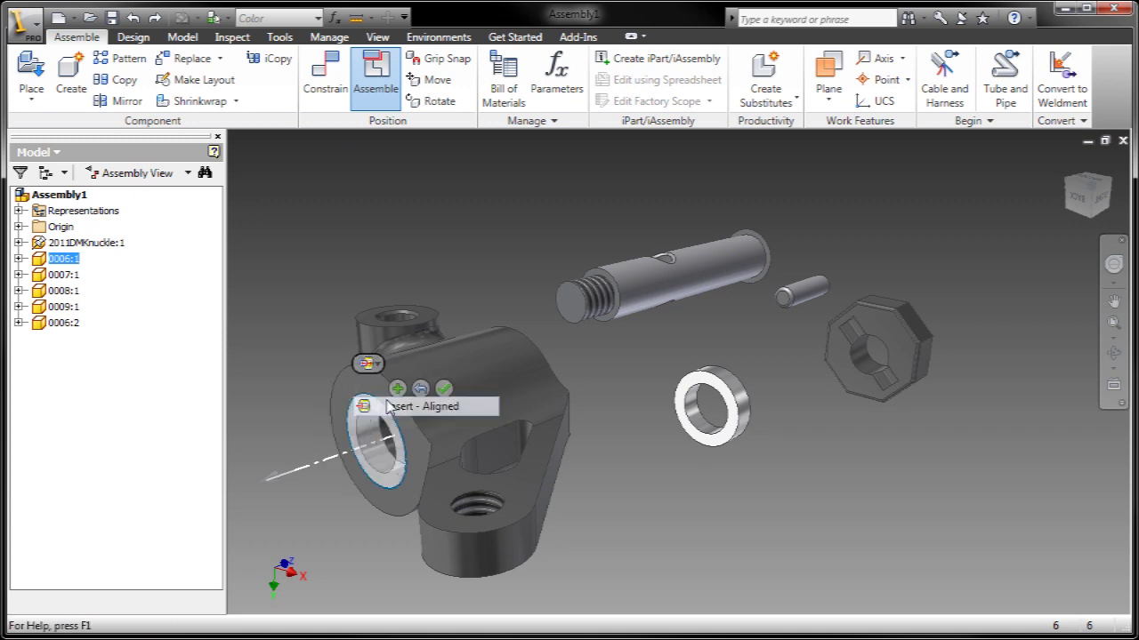
{"action": "left_click", "coordinate": [394, 406]}
{"action": "left_click", "coordinate": [444, 389]}
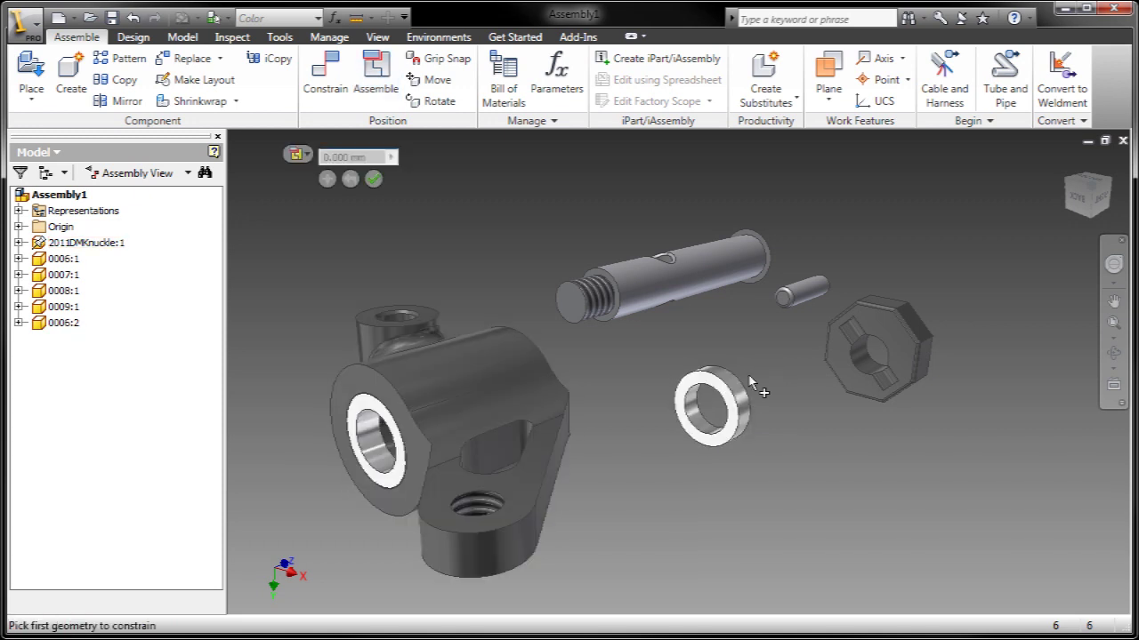
Step: Assemble the second ring 0006:2 flush into the bore's opposite end with an aligned insert
{"action": "left_click", "coordinate": [722, 402]}
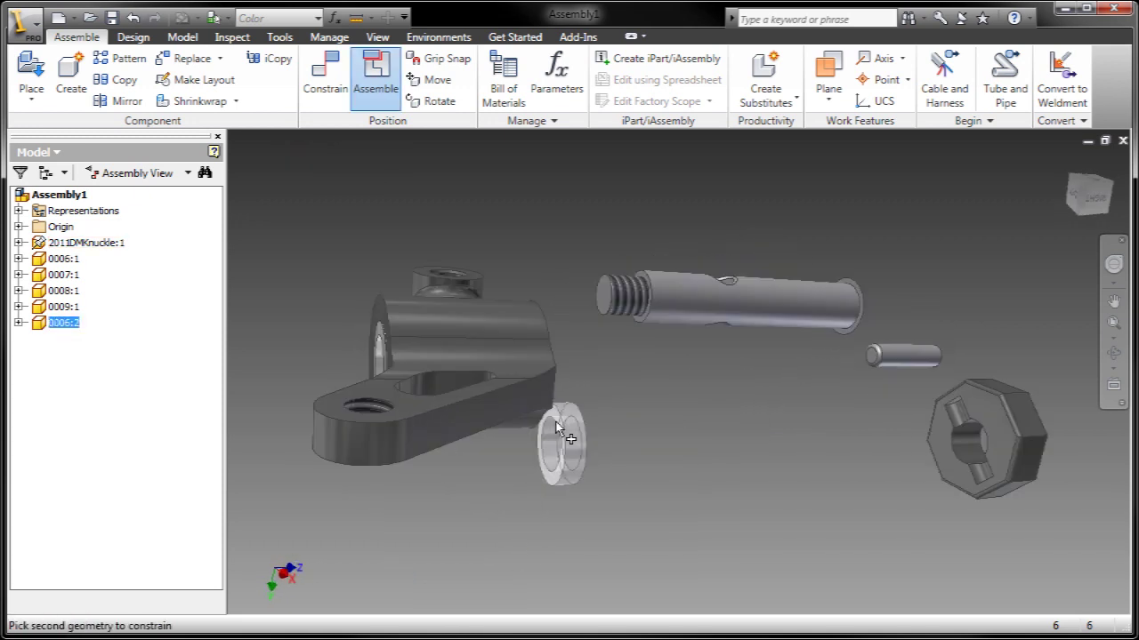
{"action": "left_click", "coordinate": [611, 397]}
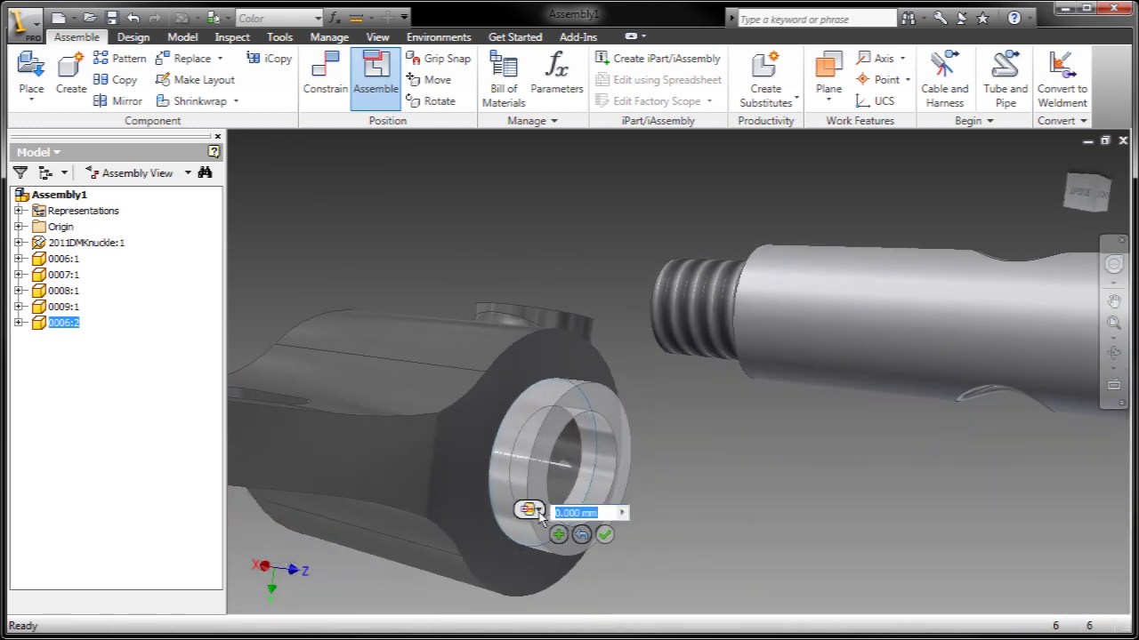
{"action": "left_click", "coordinate": [530, 510]}
{"action": "left_click", "coordinate": [578, 623]}
{"action": "left_click", "coordinate": [605, 534]}
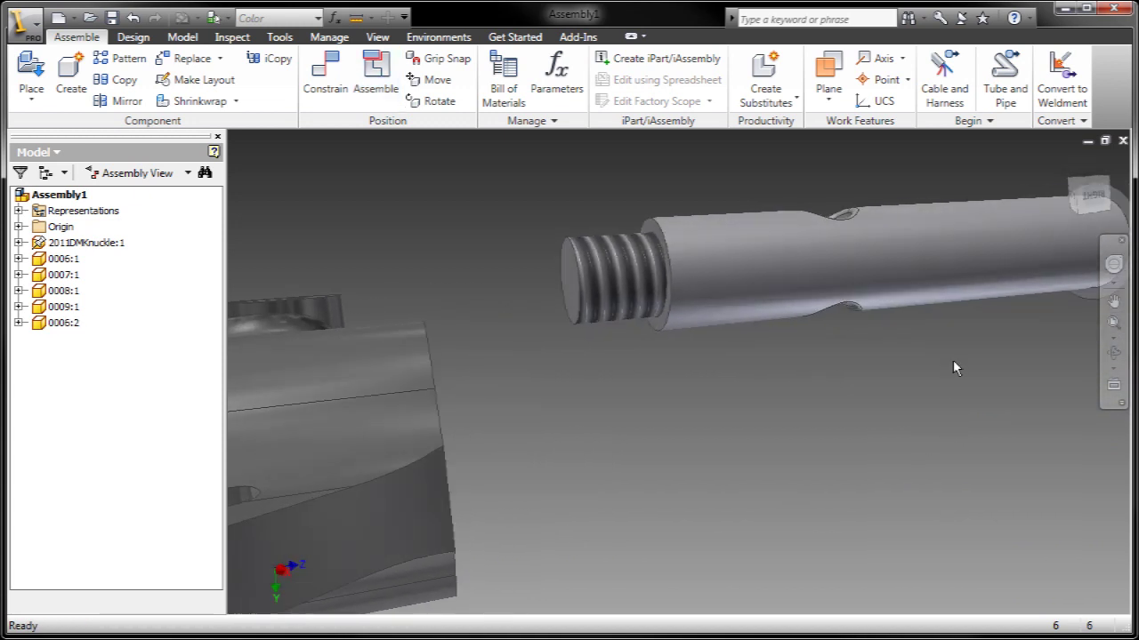
Step: Insert the shaft 0007:1 through the bore, seating its head against the first ring with a 0 mm offset
{"action": "right_click", "coordinate": [936, 372]}
{"action": "left_click", "coordinate": [968, 385]}
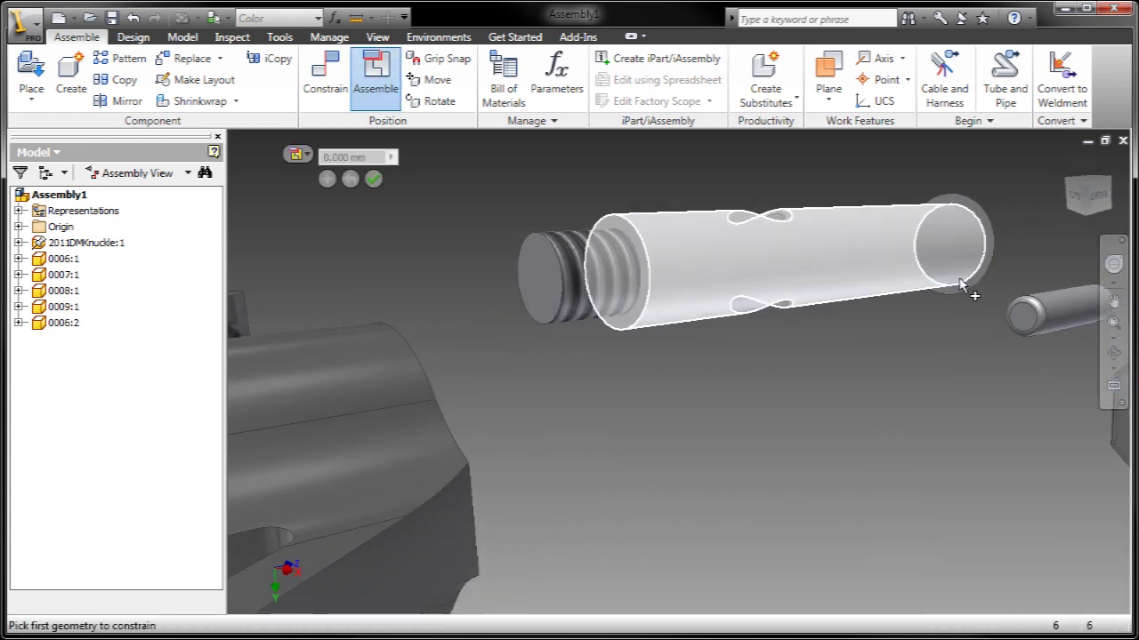
{"action": "left_click", "coordinate": [970, 287]}
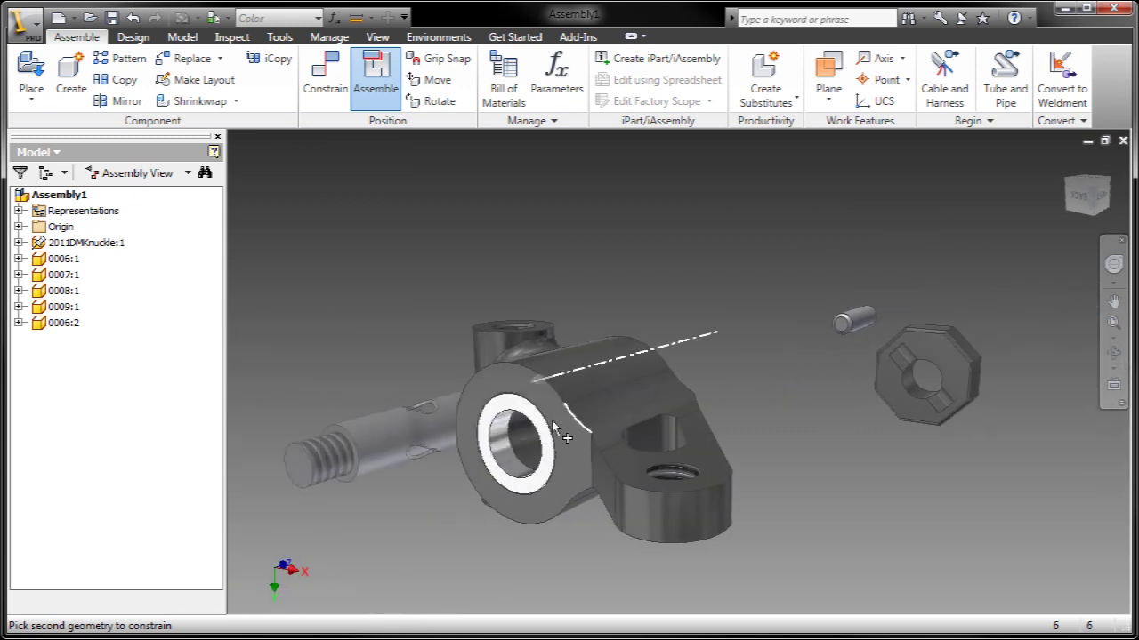
{"action": "left_click", "coordinate": [547, 442]}
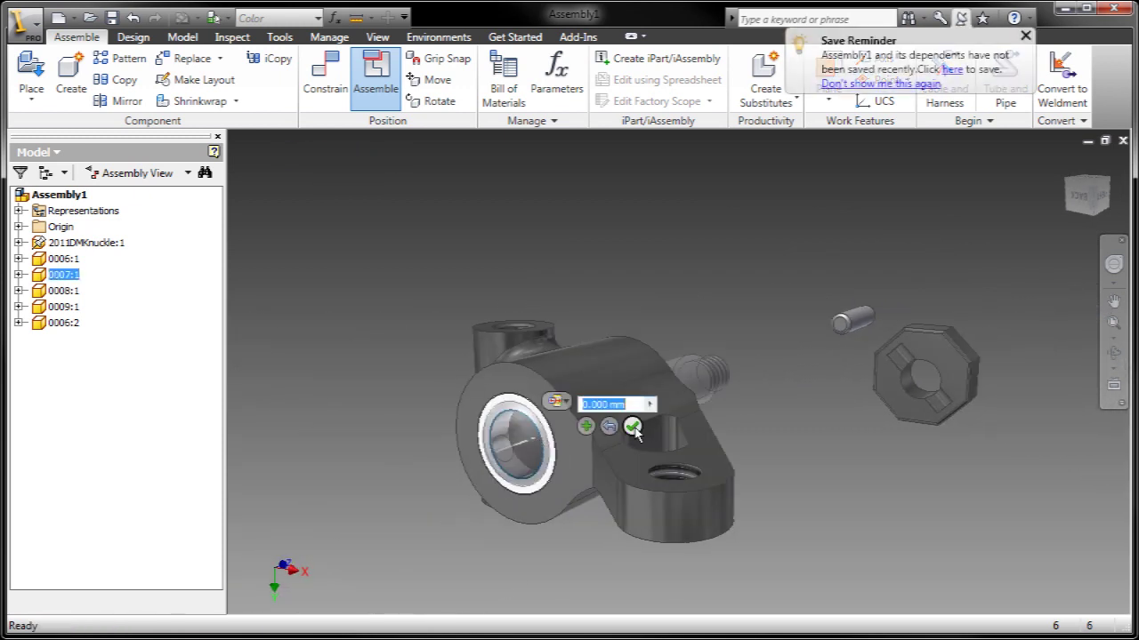
{"action": "left_click", "coordinate": [632, 426]}
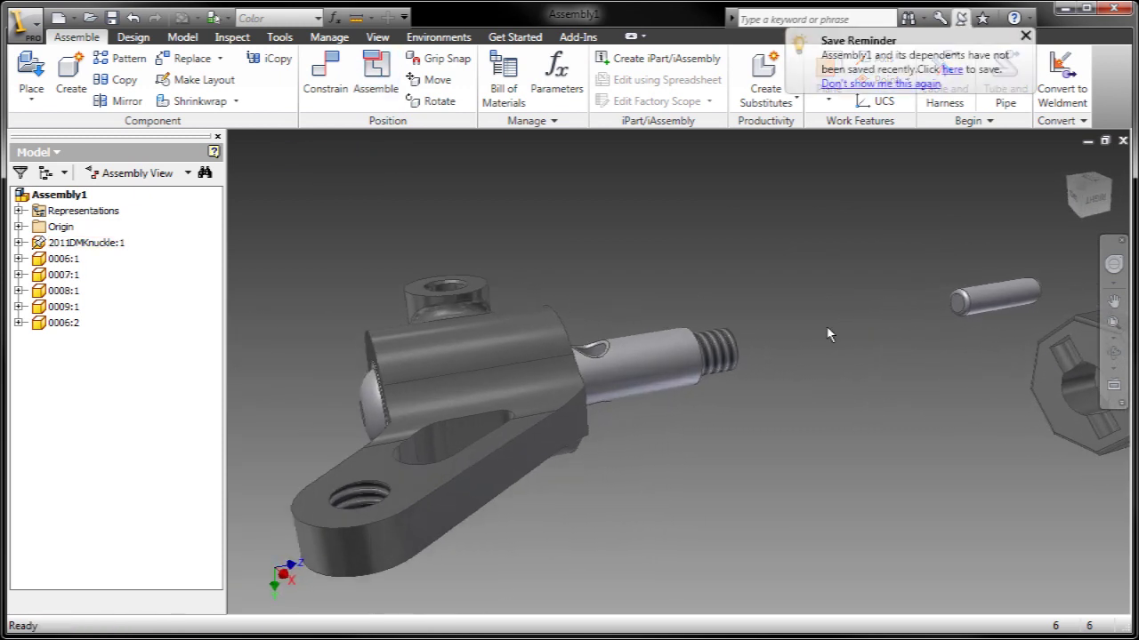
Step: Edit the shaft 0007:1 in place, create a work axis through its cross hole, and return to the assembly
{"action": "double_click", "coordinate": [636, 363]}
{"action": "left_click", "coordinate": [666, 58]}
{"action": "left_click", "coordinate": [590, 351]}
{"action": "right_click", "coordinate": [661, 277]}
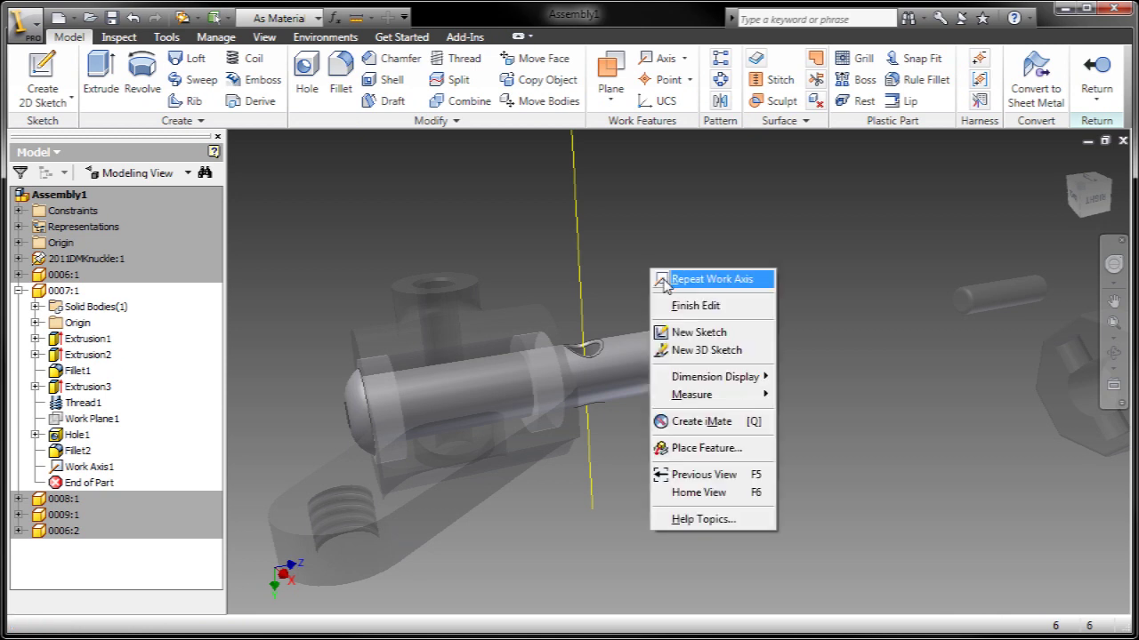
{"action": "left_click", "coordinate": [676, 307]}
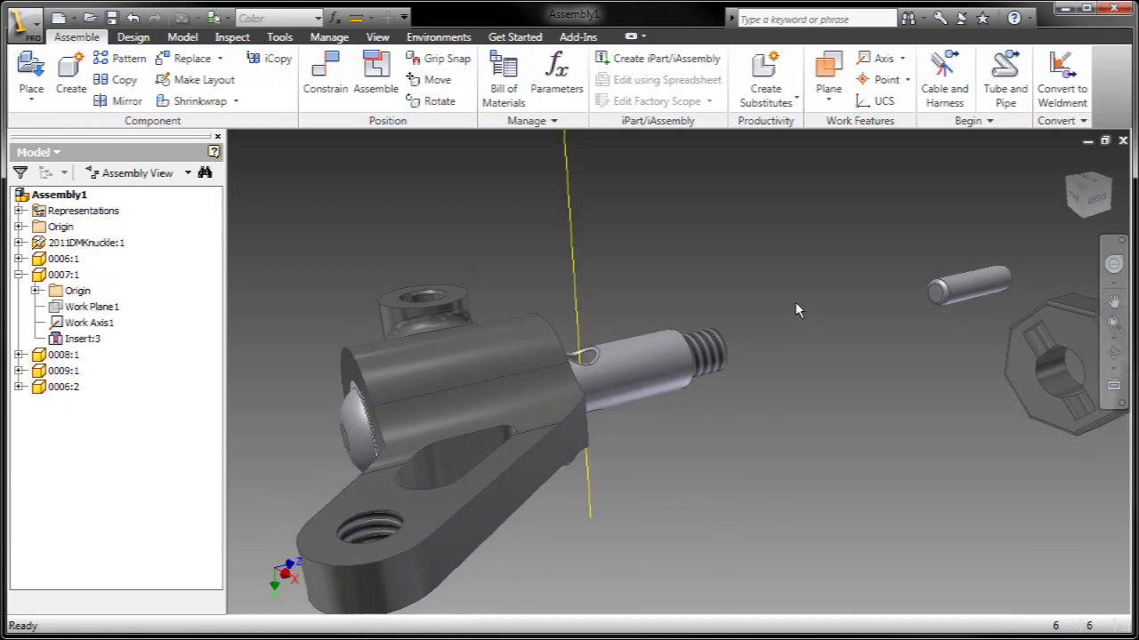
Step: Mate the pin 0008:1's axis to the shaft's work axis and slide the pin down into the cross hole
{"action": "left_click", "coordinate": [372, 57]}
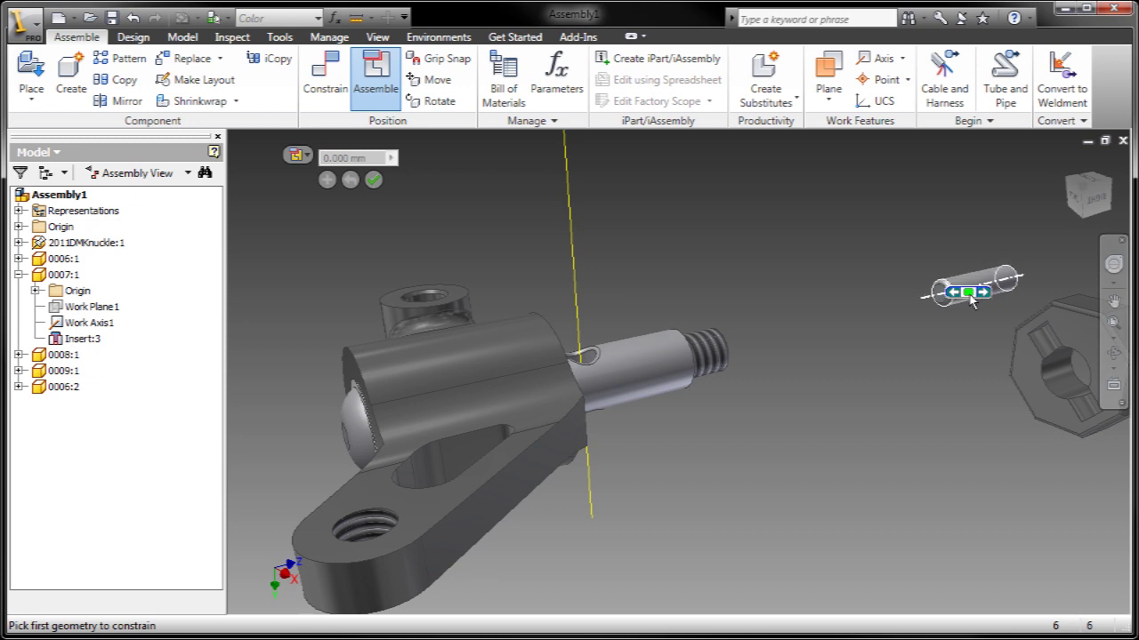
{"action": "left_click", "coordinate": [973, 301]}
{"action": "left_click", "coordinate": [580, 323]}
{"action": "key", "text": "Return"}
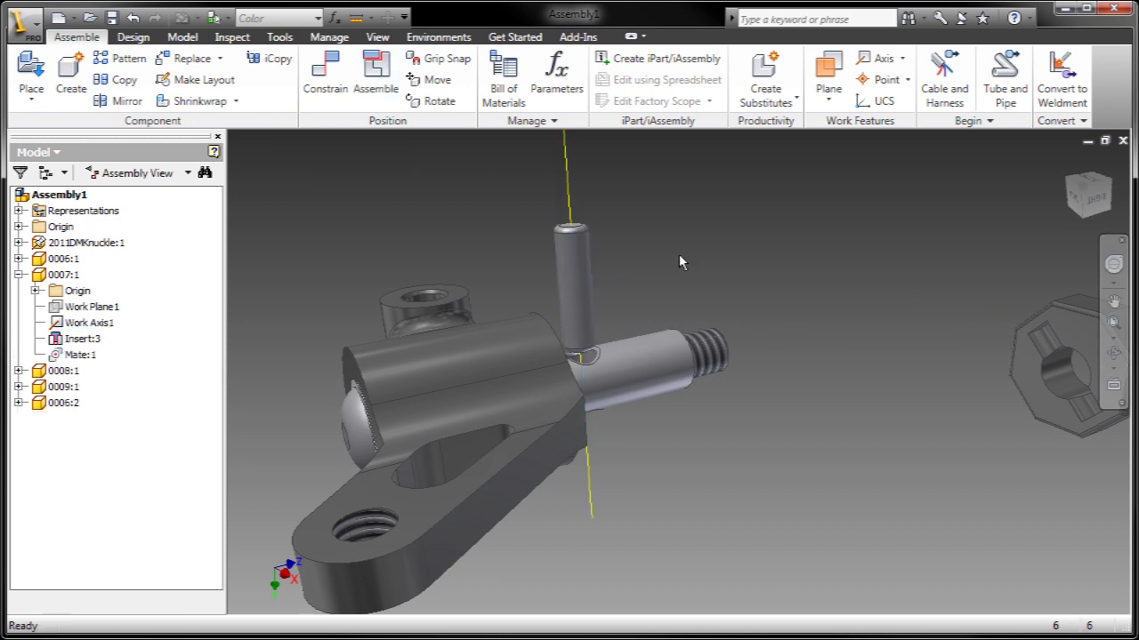
{"action": "left_click", "coordinate": [583, 300]}
{"action": "left_click_drag", "start_coordinate": [583, 301], "coordinate": [590, 356]}
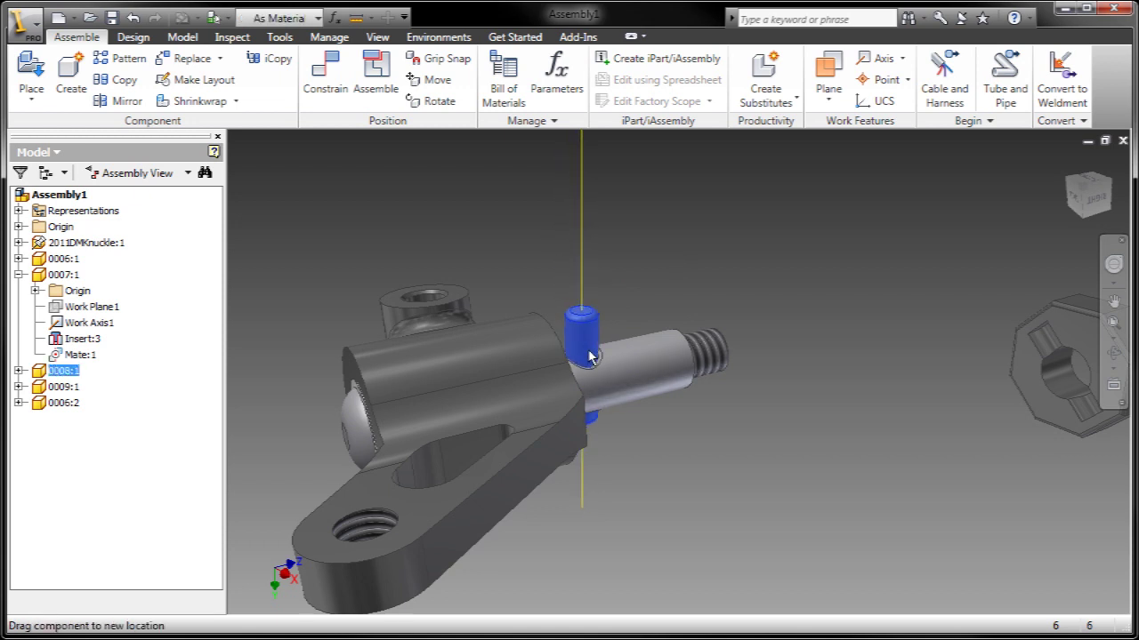
Step: Mate the octagonal nut 0009:1's bore axis to the shaft's axis with a 0 mm offset and bring it up to the pin
{"action": "middle_click_drag", "start_coordinate": [732, 257], "coordinate": [683, 229]}
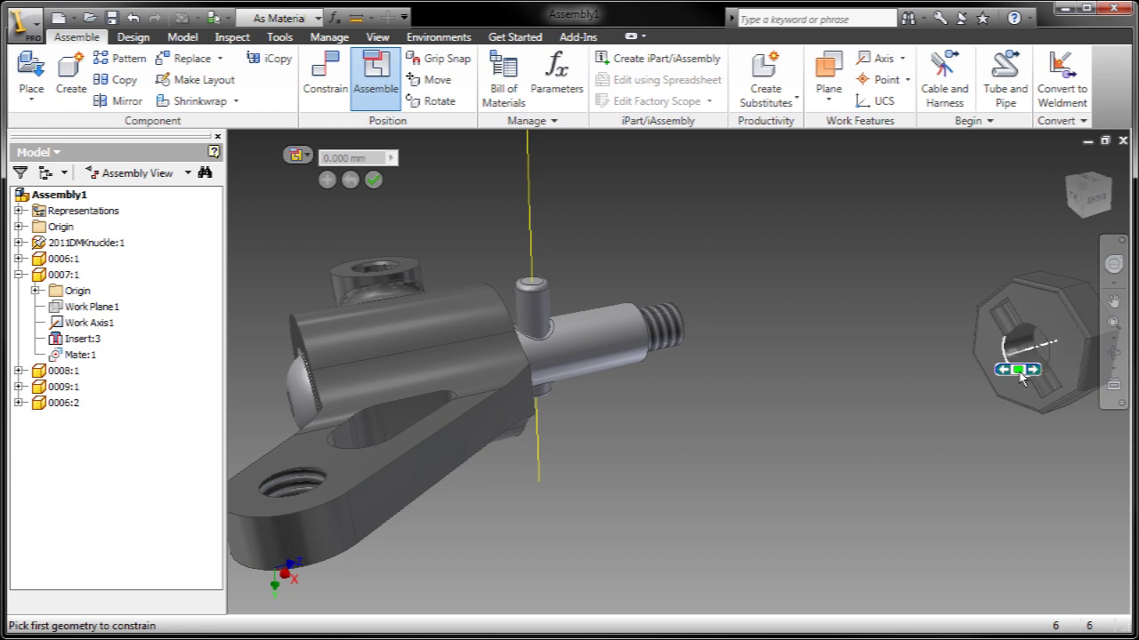
{"action": "left_click", "coordinate": [1021, 378]}
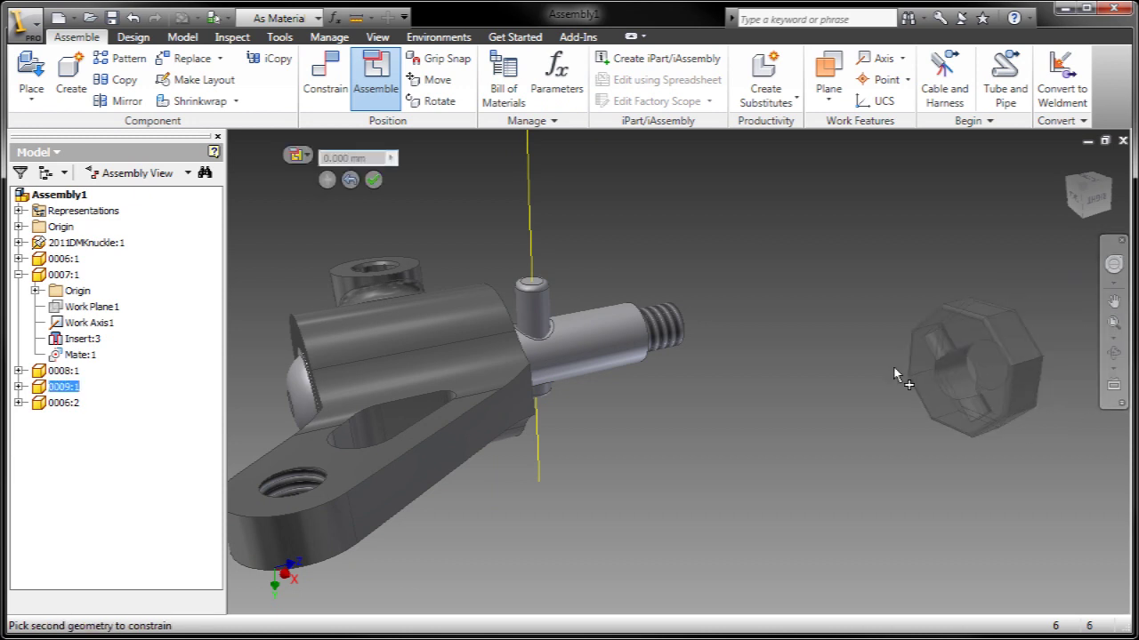
{"action": "left_click", "coordinate": [617, 356]}
{"action": "key", "text": "Return"}
{"action": "scroll", "coordinate": [570, 342], "scroll_direction": "down", "scroll_amount": 4}
{"action": "middle_click_drag", "start_coordinate": [569, 336], "coordinate": [718, 333]}
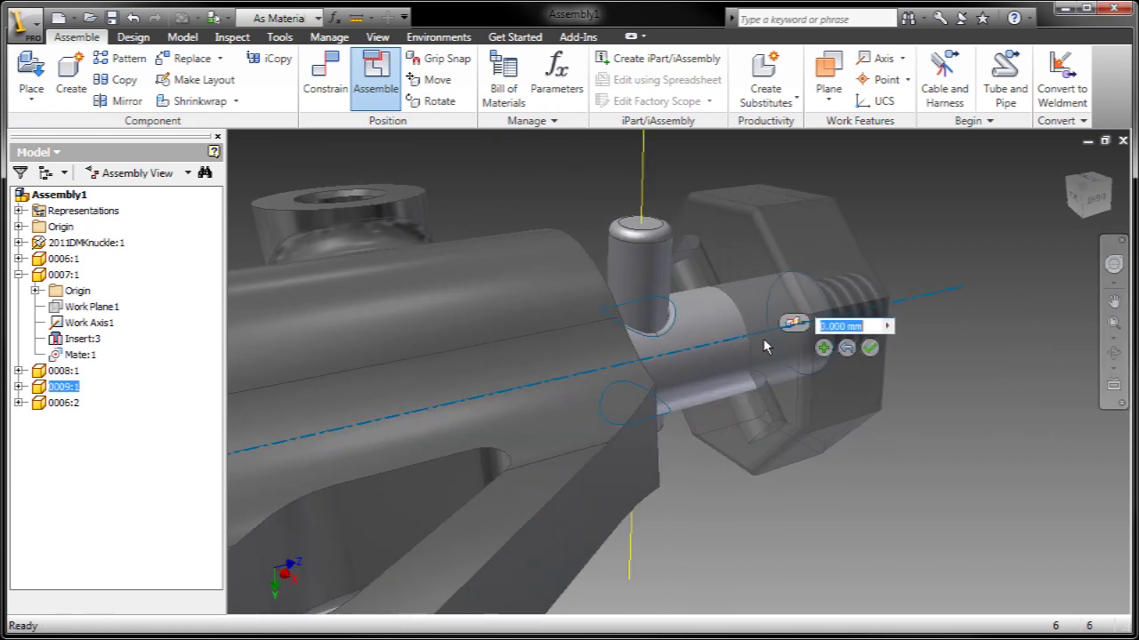
{"action": "left_click", "coordinate": [824, 350]}
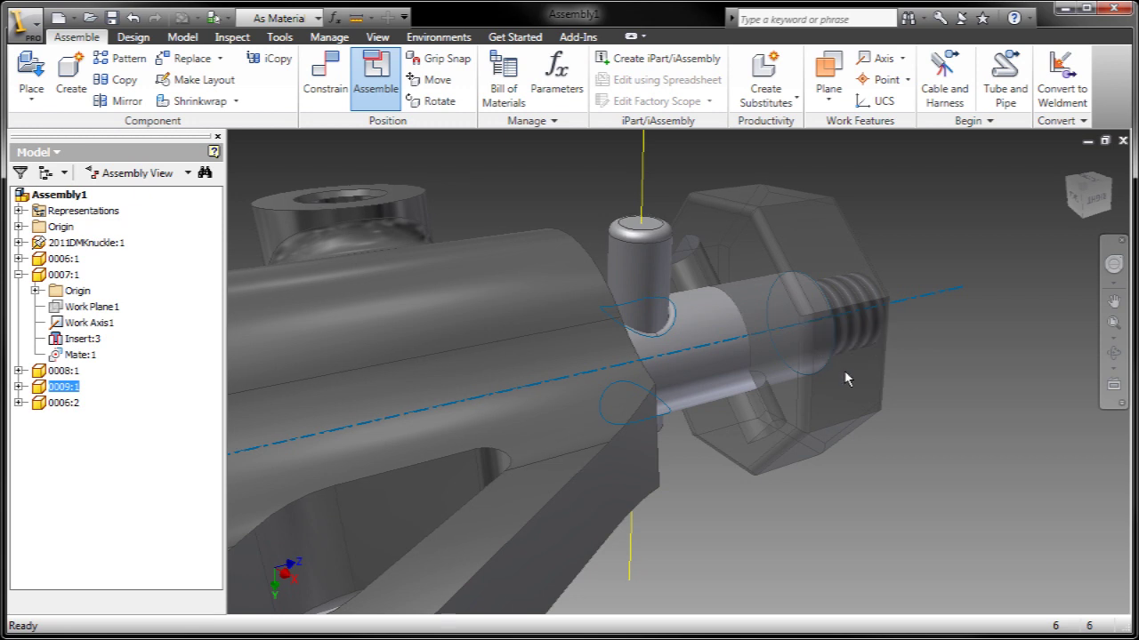
{"action": "middle_click_drag", "start_coordinate": [888, 432], "coordinate": [888, 431]}
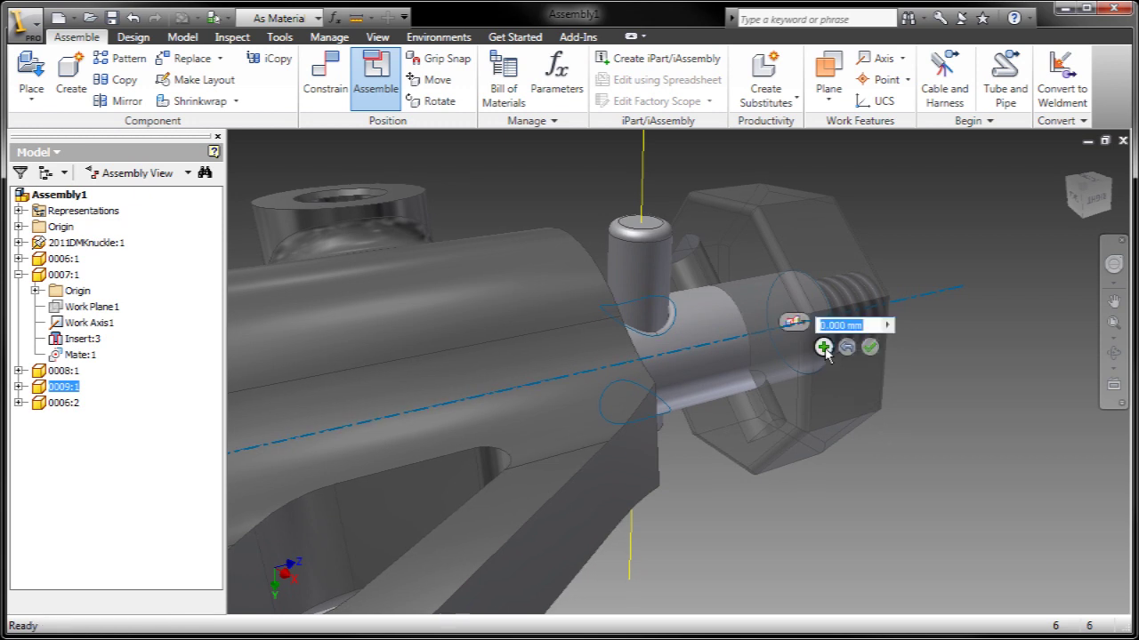
{"action": "left_click", "coordinate": [825, 348]}
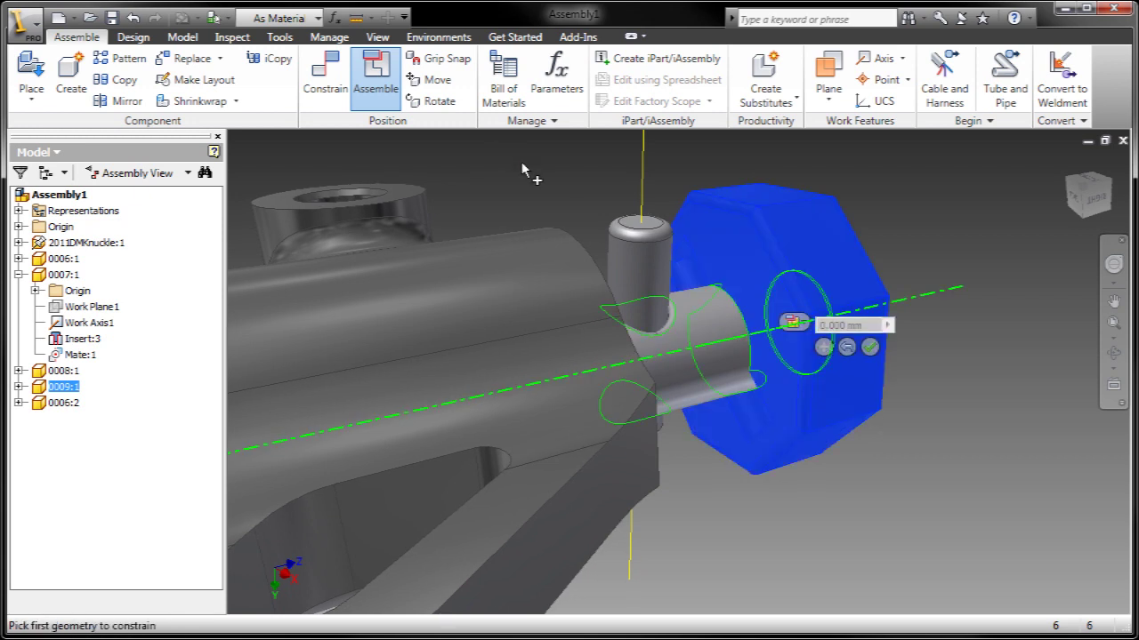
{"action": "left_click", "coordinate": [692, 273]}
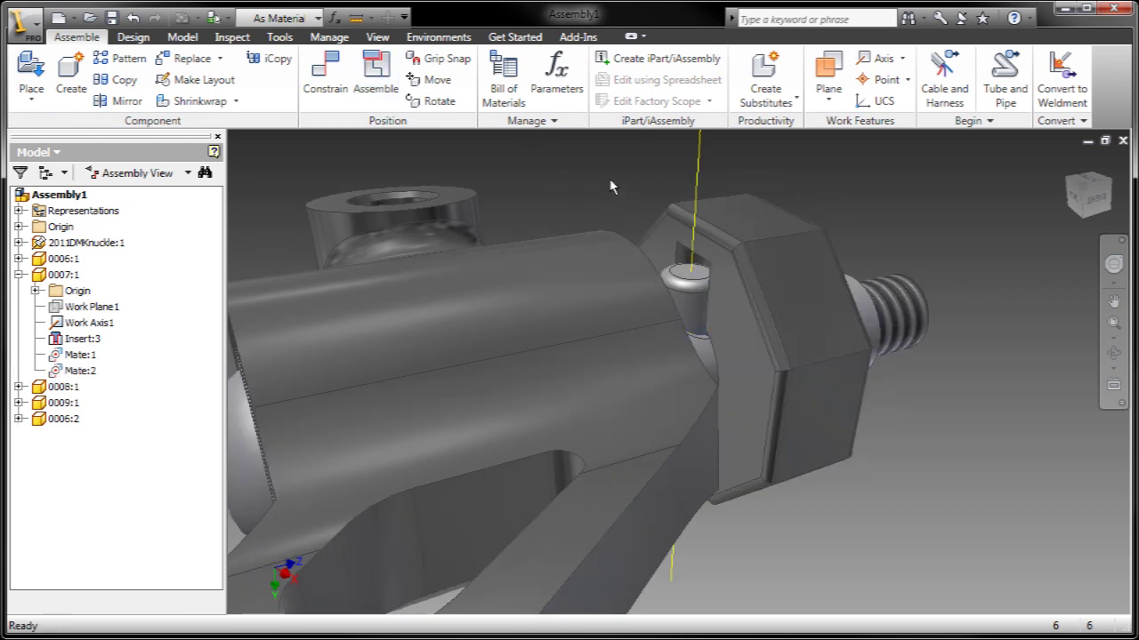
Step: Assemble the pin 0008:1 against the face of the slot in the octagonal nut
{"action": "left_click", "coordinate": [375, 80]}
{"action": "scroll", "coordinate": [737, 293], "scroll_direction": "down", "scroll_amount": 3}
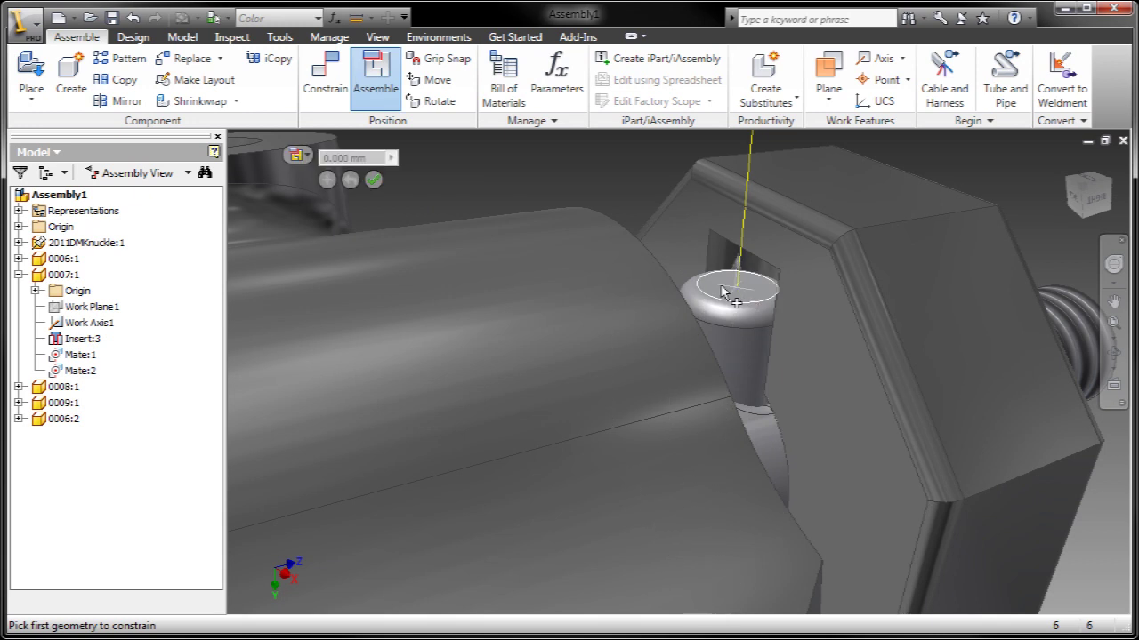
{"action": "left_click", "coordinate": [724, 289]}
{"action": "middle_click_drag", "start_coordinate": [730, 293], "coordinate": [799, 405], "text": "shift"}
{"action": "left_click", "coordinate": [800, 405]}
{"action": "left_click", "coordinate": [838, 404]}
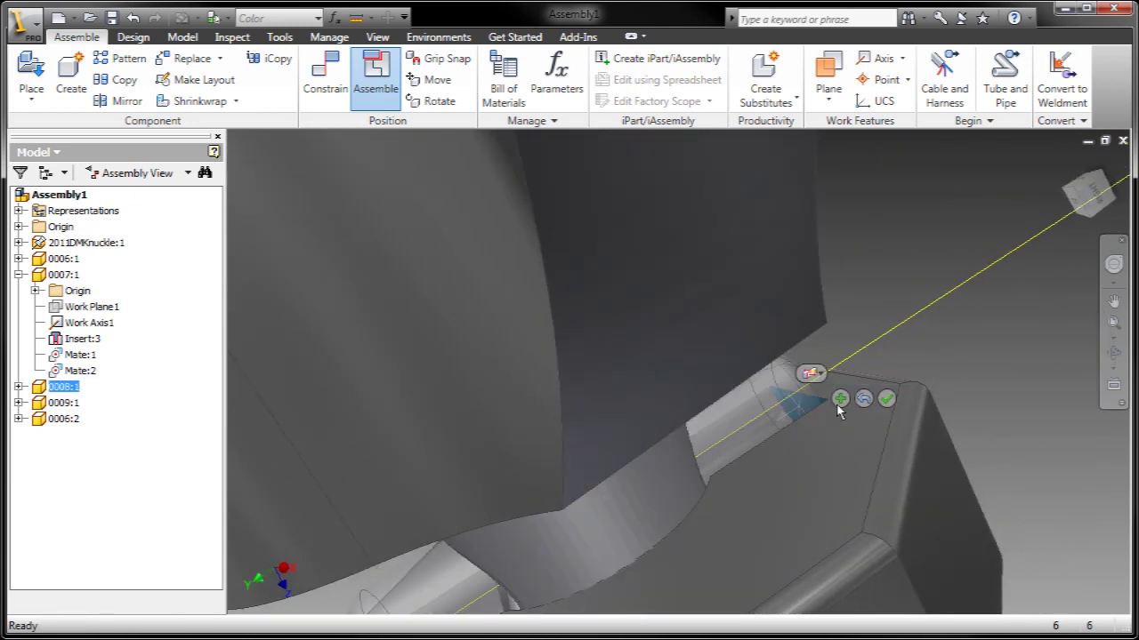
{"action": "left_click", "coordinate": [887, 398]}
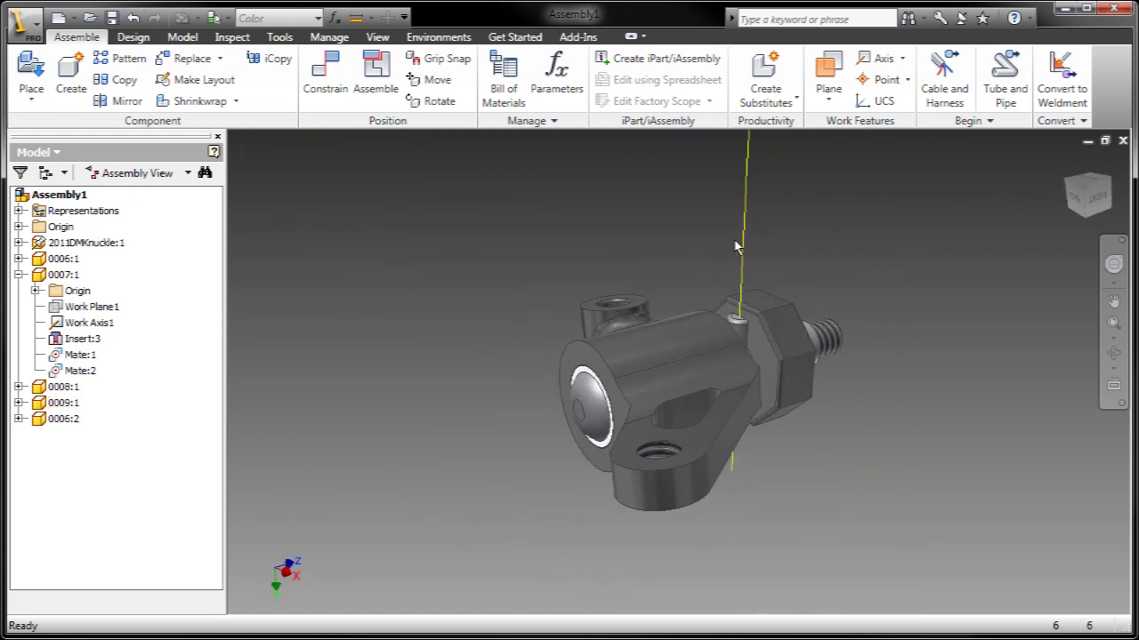
Step: Hide the shaft's work axis and turn the octagonal nut 0009:1 about the shaft to check the assembly's motion
{"action": "middle_click_drag", "start_coordinate": [742, 245], "coordinate": [658, 250], "text": "shift"}
{"action": "middle_click_drag", "start_coordinate": [760, 448], "coordinate": [826, 373], "text": "shift"}
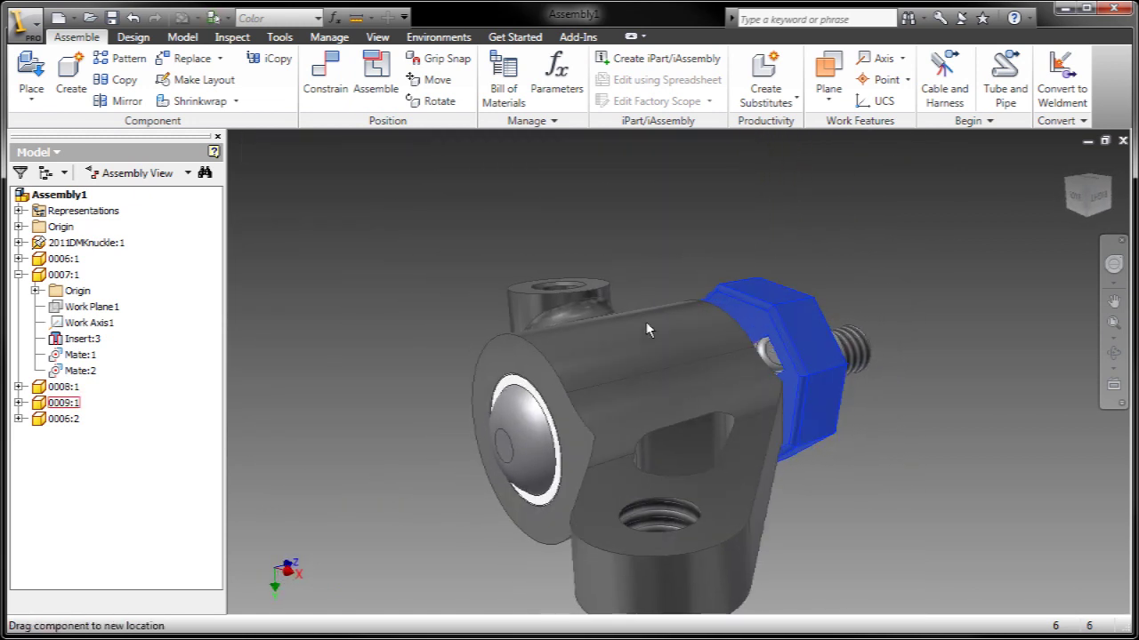